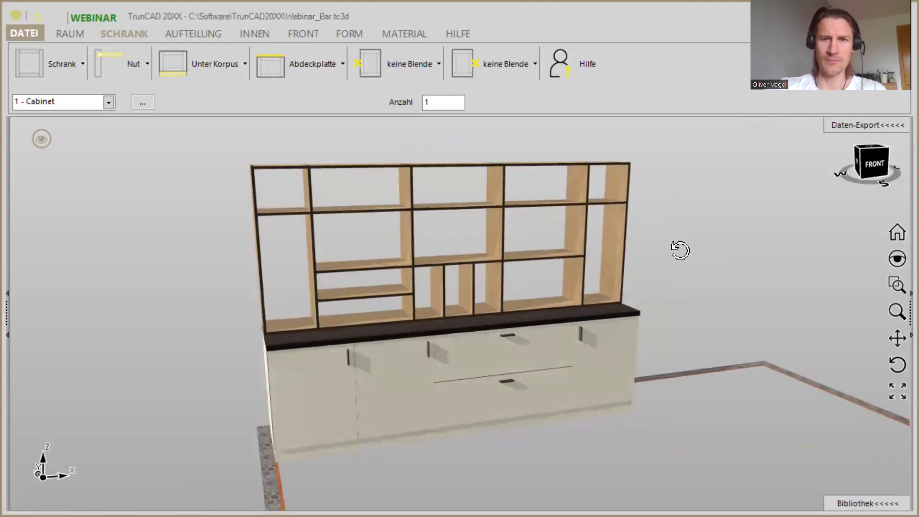
Turn on the display of dimensions for the finished bar cabinet in the 3D view.
click(41, 140)
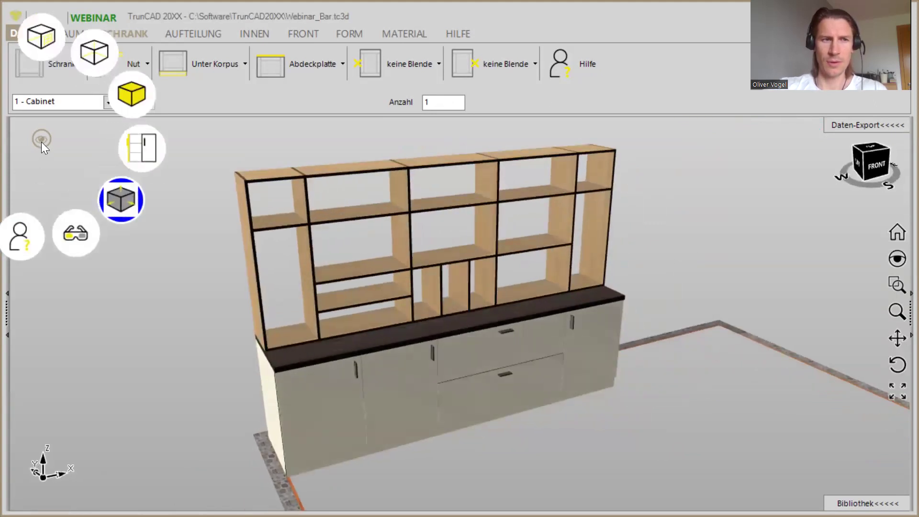
click(117, 197)
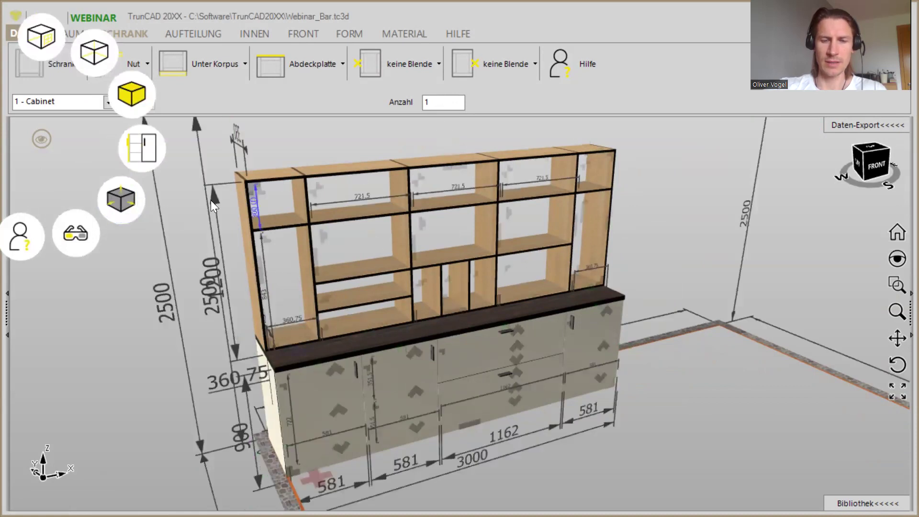
middle_drag(676, 262, 641, 244)
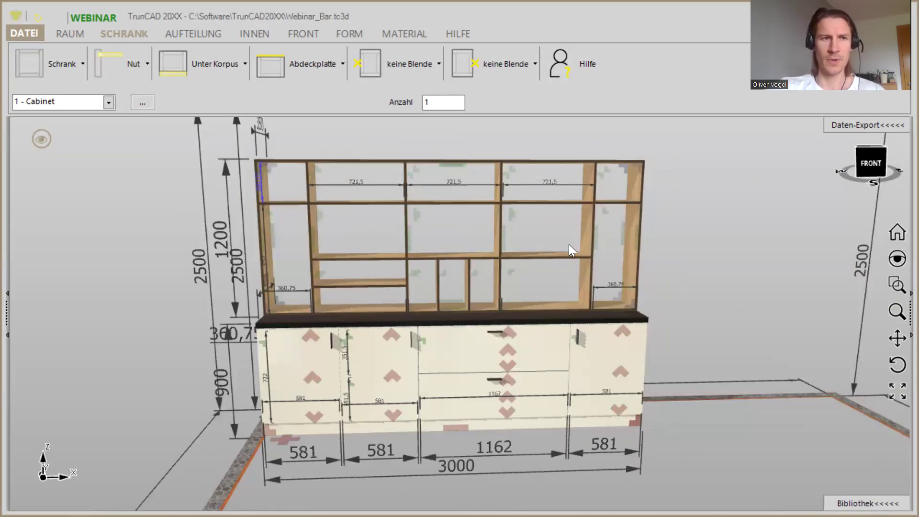
Switch the program's interface language from German to English.
click(28, 33)
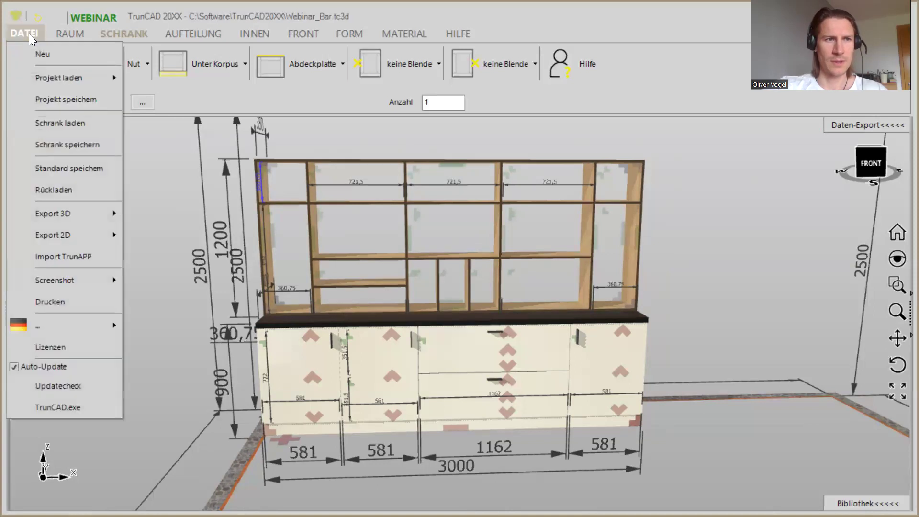
mouse_move(57, 330)
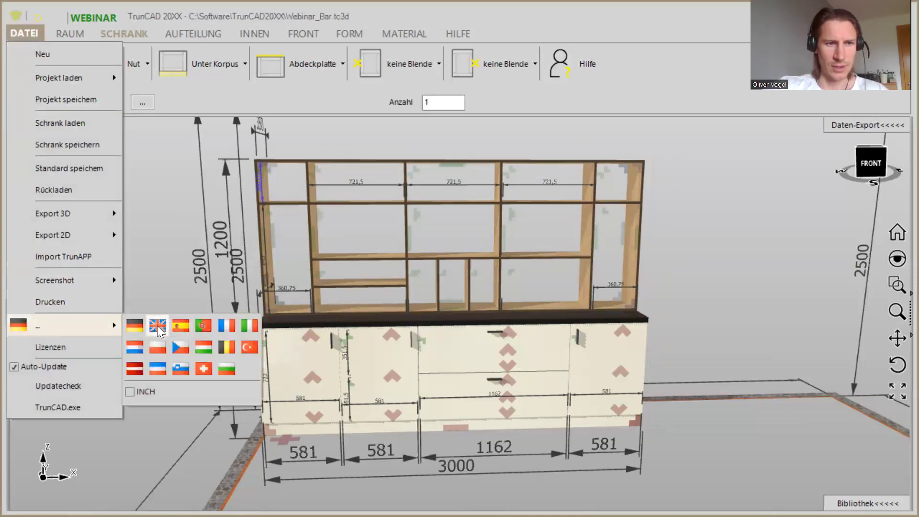
click(158, 327)
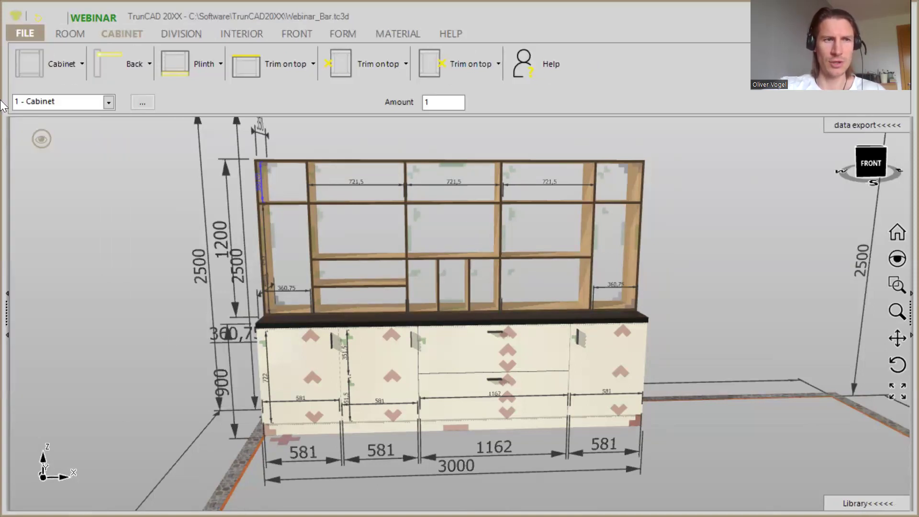
Start a new project and set the default cabinet's width to 3000.
click(32, 32)
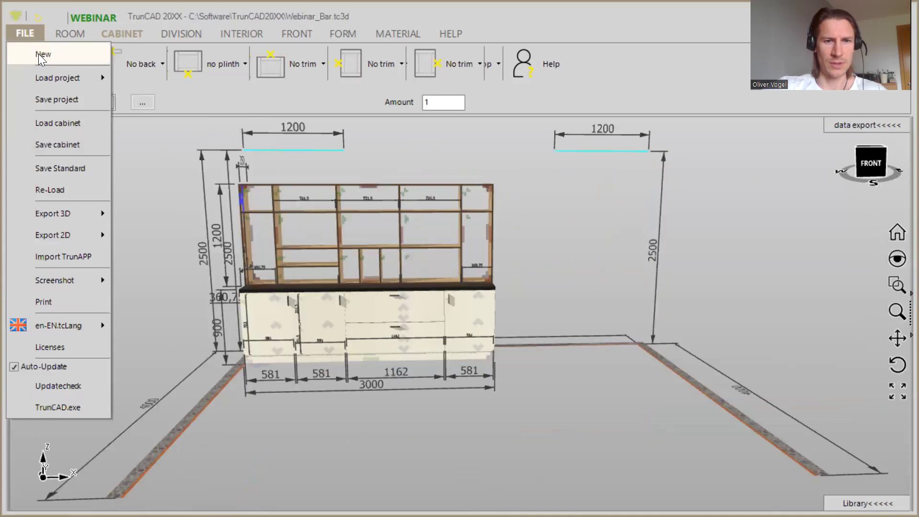
click(39, 53)
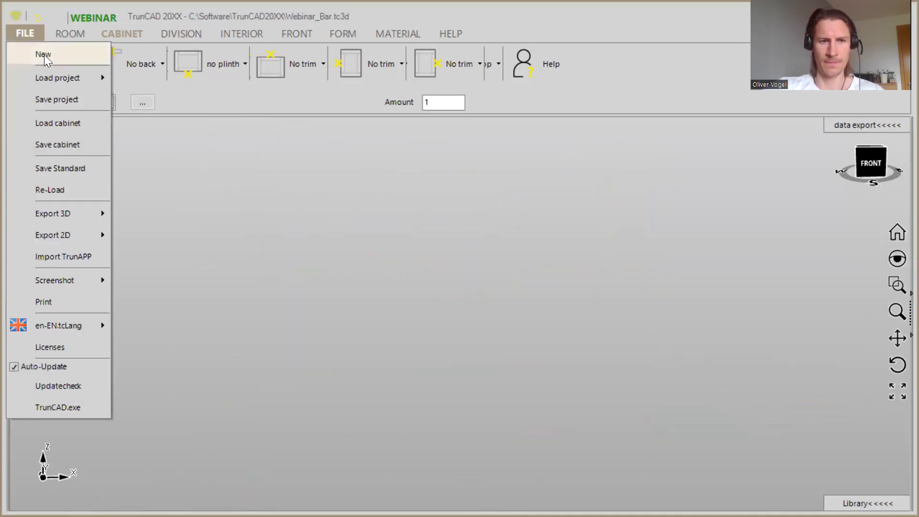
mouse_move(386, 305)
middle_down()
mouse_move(408, 305)
mouse_move(392, 310)
mouse_move(383, 301)
mouse_move(391, 306)
middle_up()
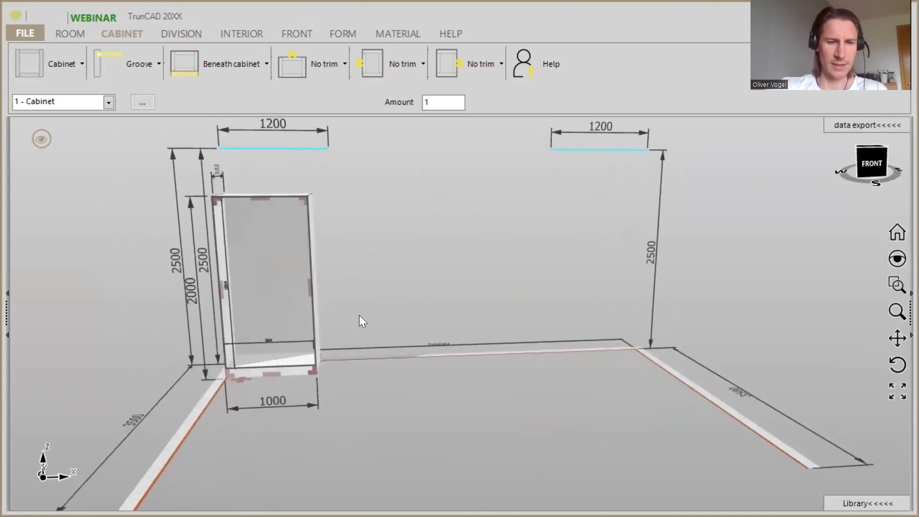
scroll(330, 428, up, 5)
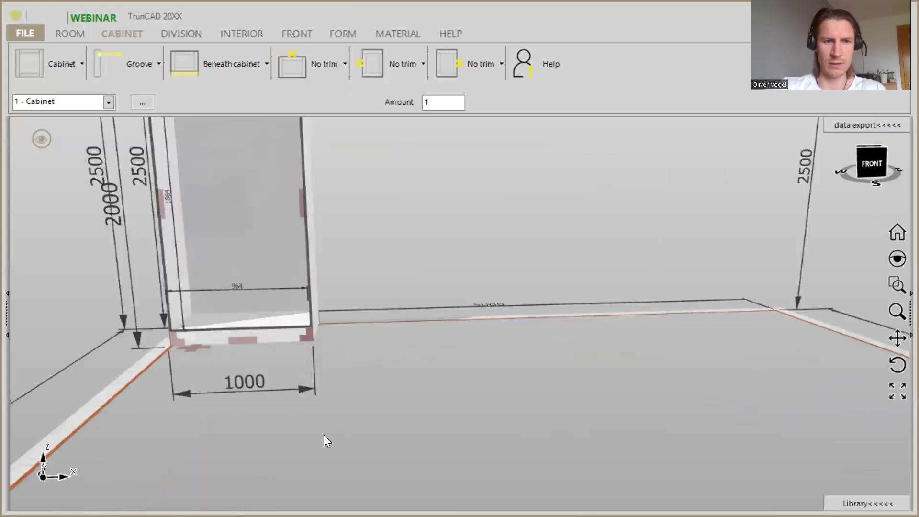
click(299, 375)
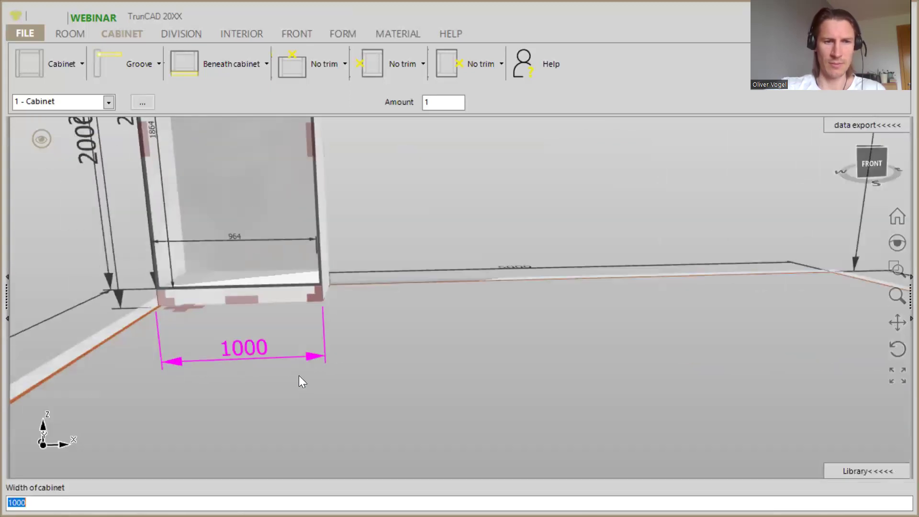
text(3000)
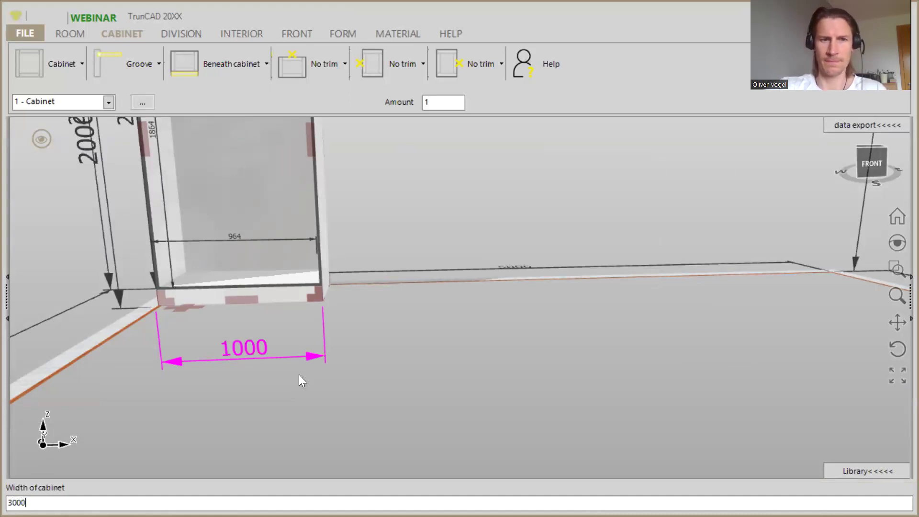
key(Return)
Set the cabinet's height to 900.
scroll(335, 358, down, 1)
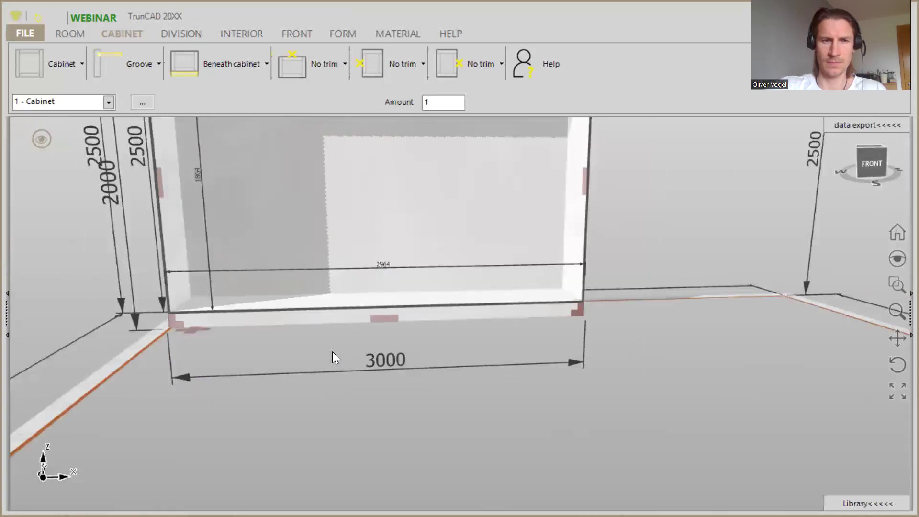
scroll(335, 359, up, 3)
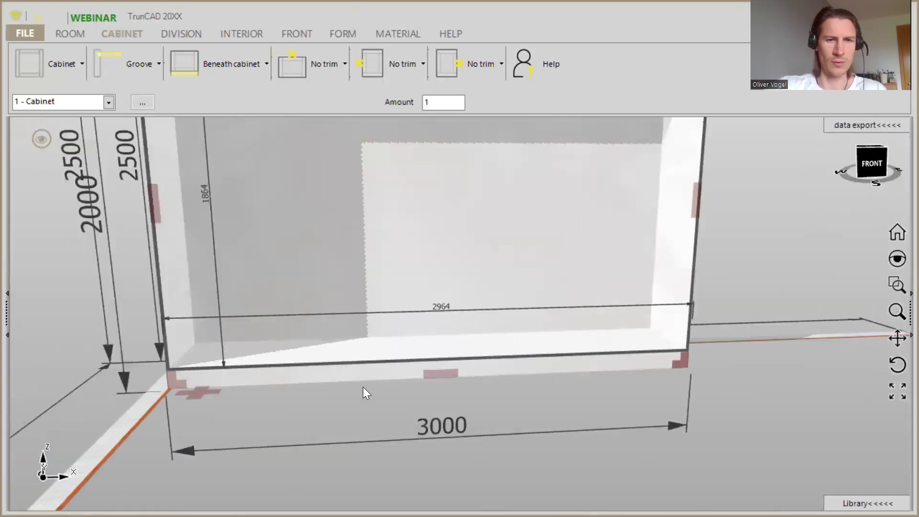
scroll(362, 387, down, 2)
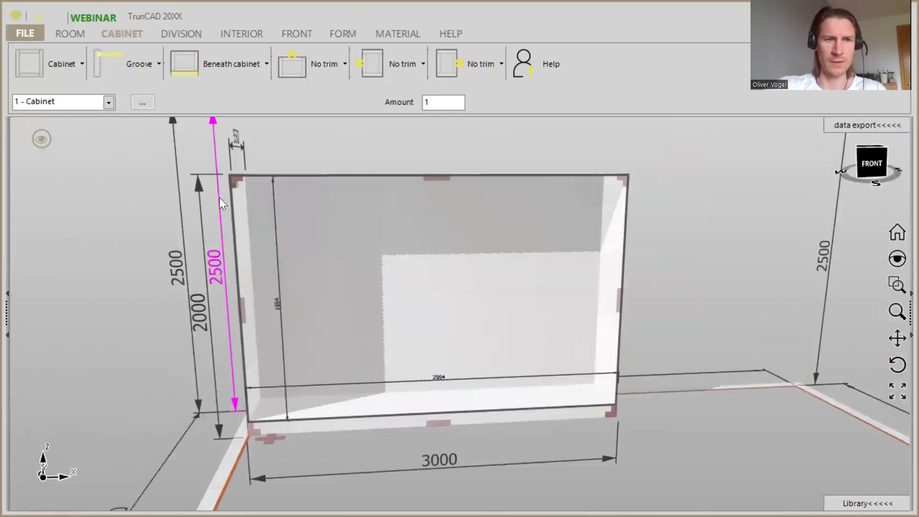
click(200, 184)
text(900)
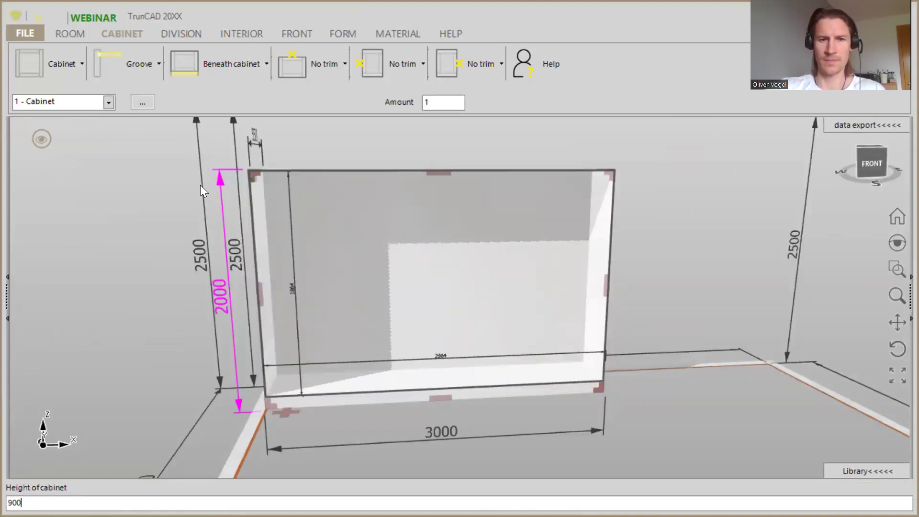
key(Return)
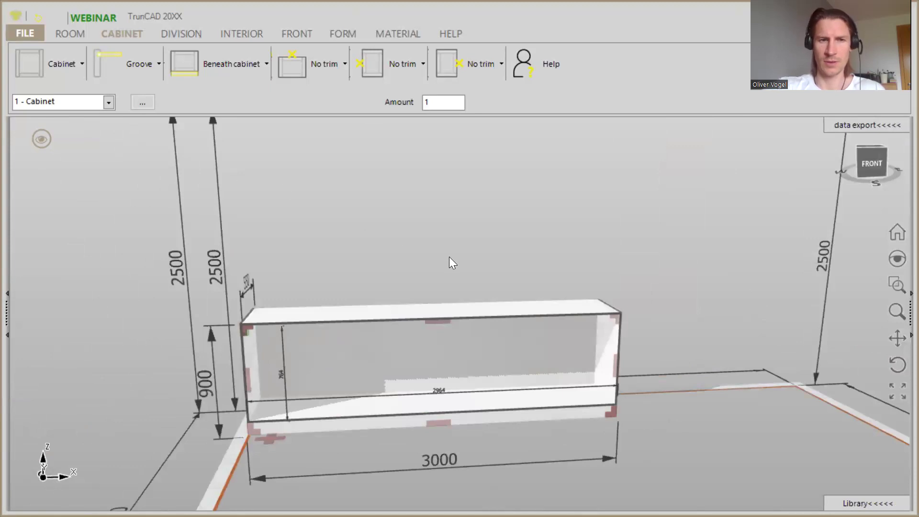
Give the cabinet a Coverpanel as its top trim, with a front overlap of 30.
middle_drag(435, 251, 431, 275)
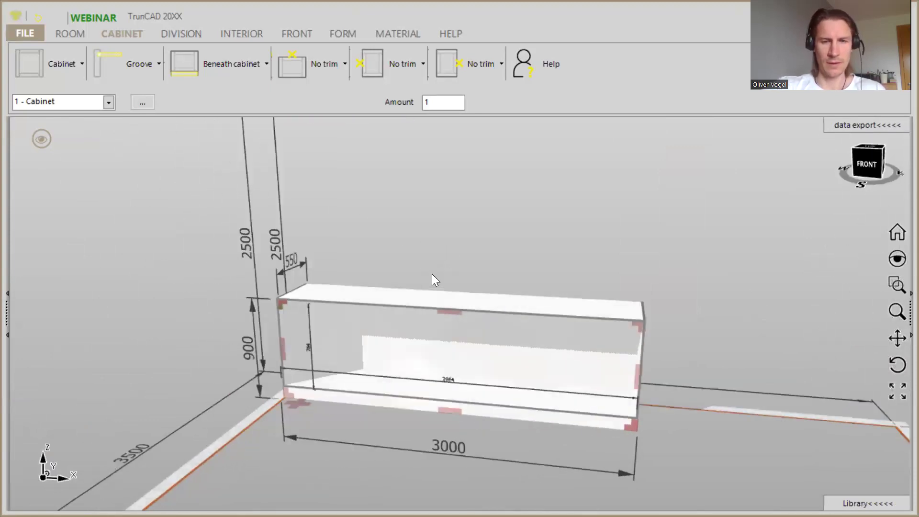
scroll(431, 274, up, 2)
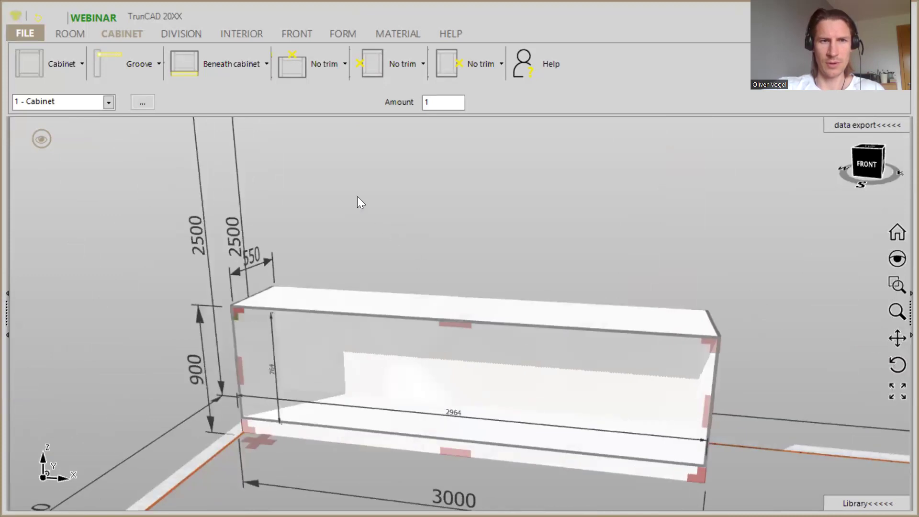
click(336, 71)
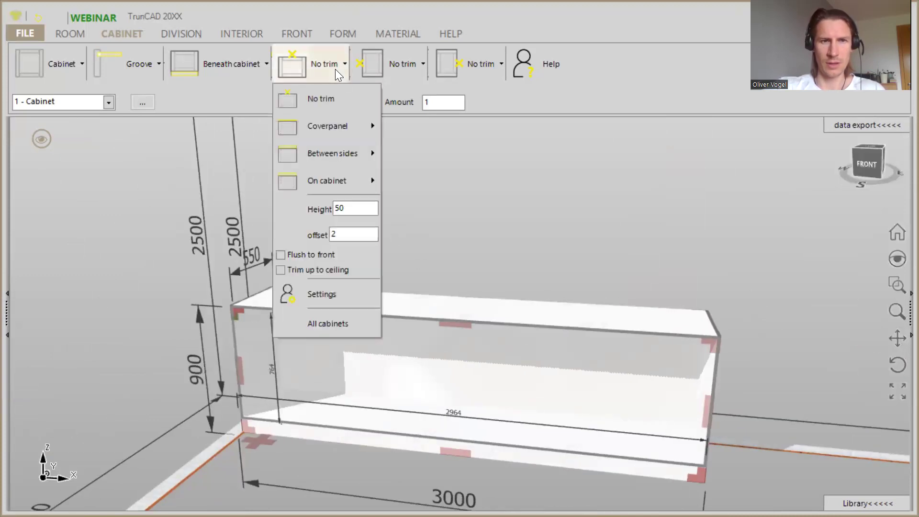
mouse_move(336, 134)
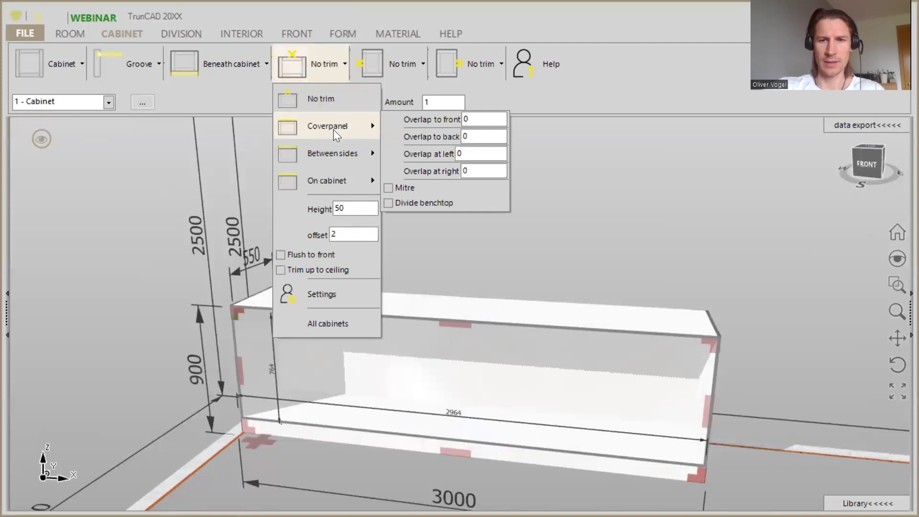
click(333, 129)
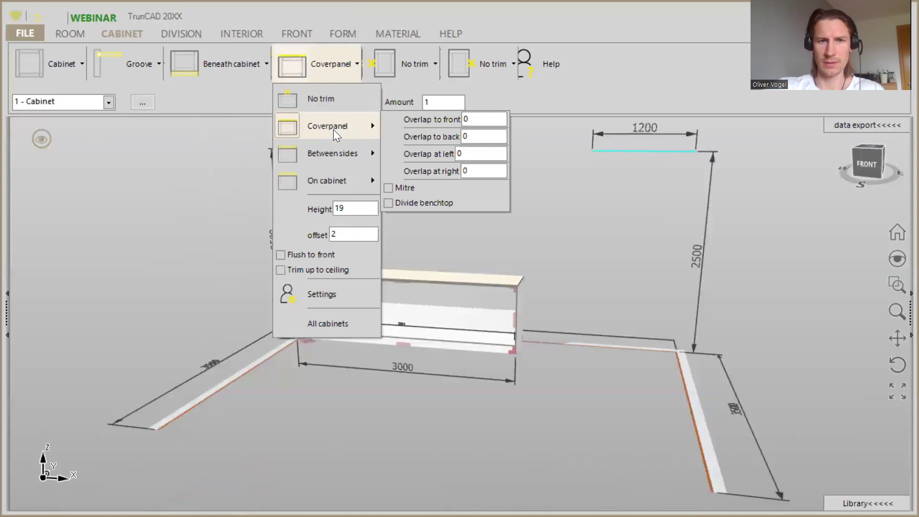
double_click(476, 118)
text(3)
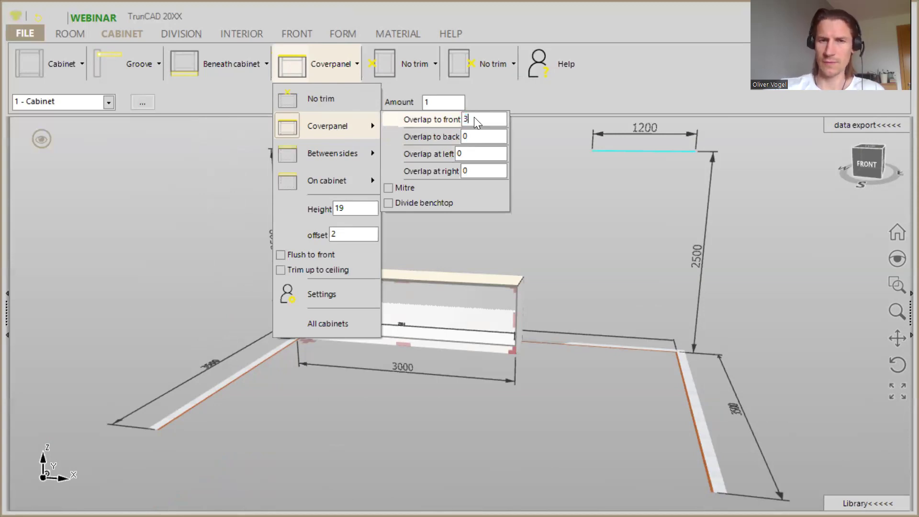
text(0)
scroll(520, 271, up, 3)
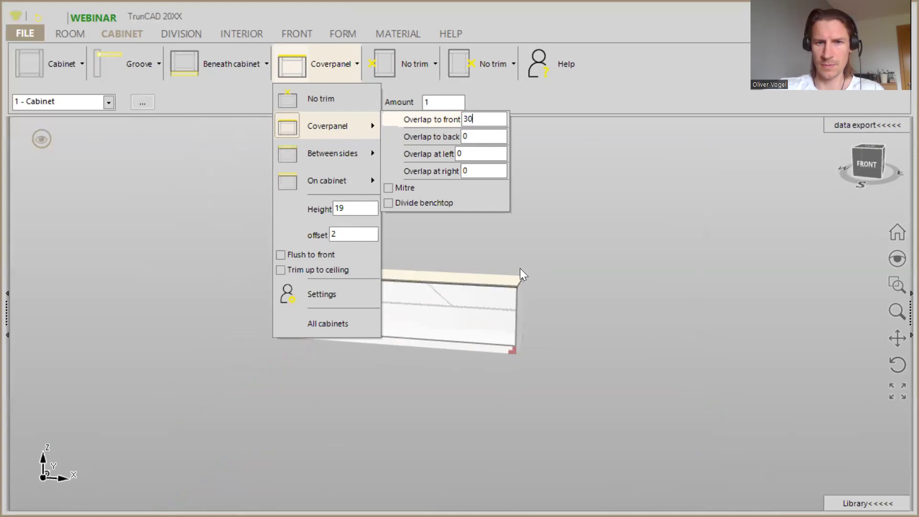
scroll(517, 287, up, 10)
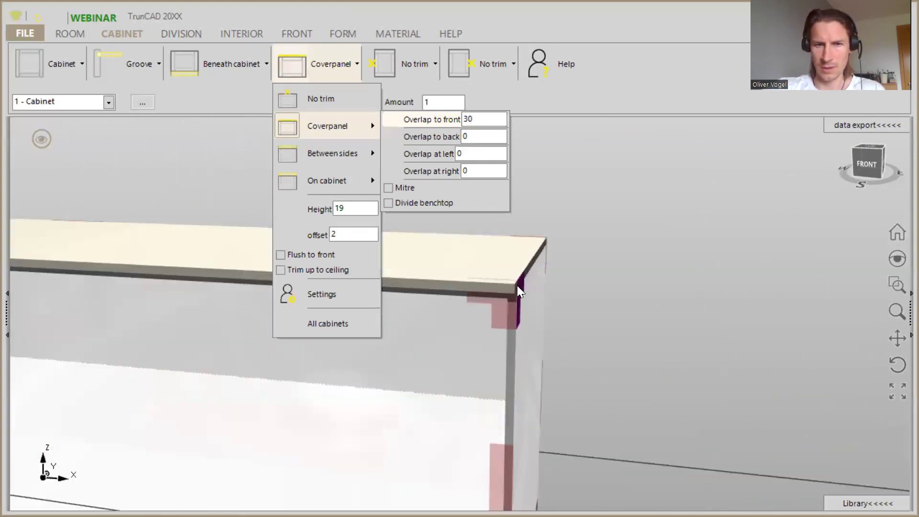
middle_drag(526, 285, 477, 288)
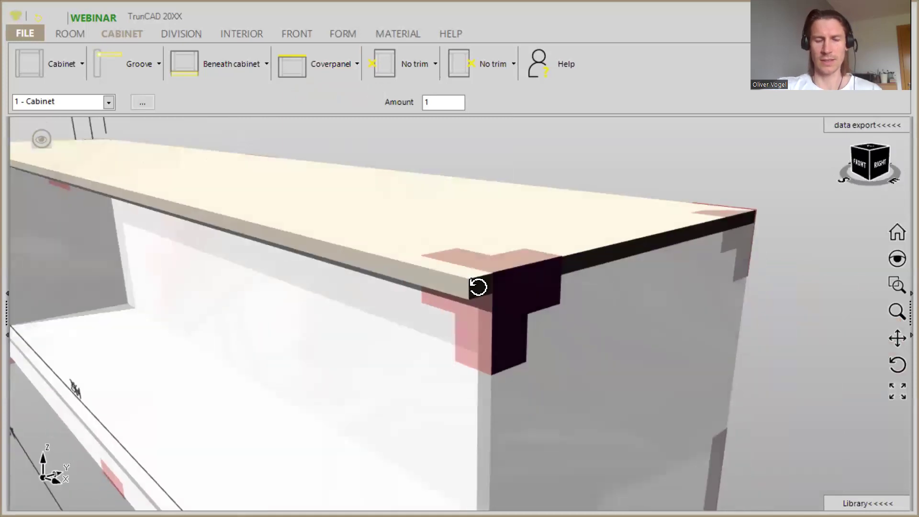
scroll(478, 287, down, 3)
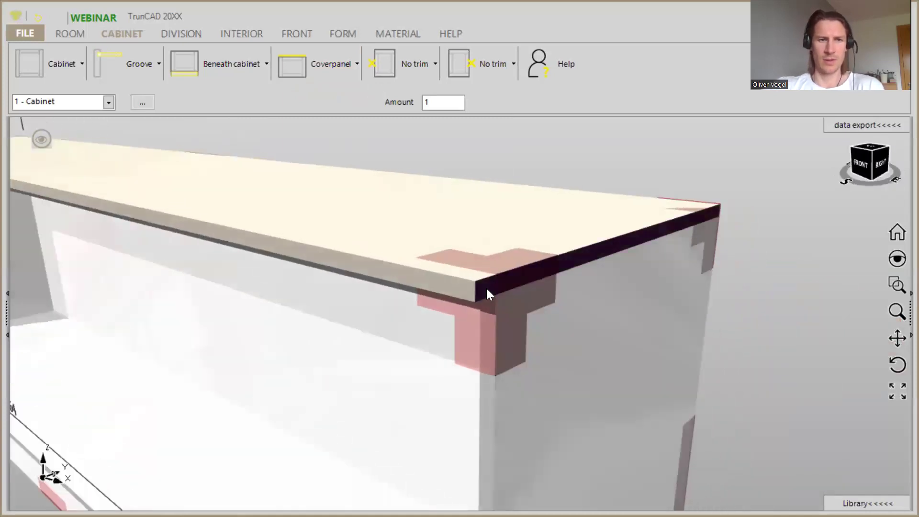
scroll(486, 288, down, 4)
Set the height of the plinth beneath the cabinet to 80.
middle_drag(309, 343, 339, 331)
click(243, 74)
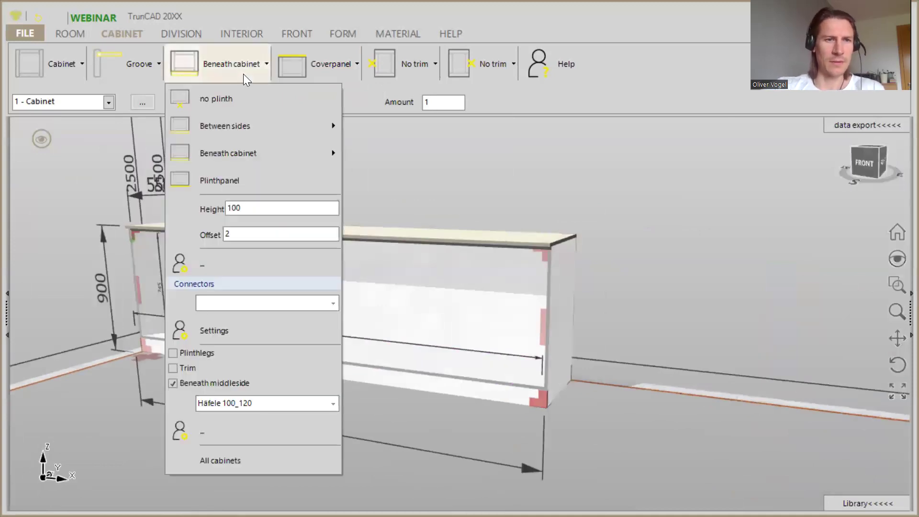
double_click(258, 209)
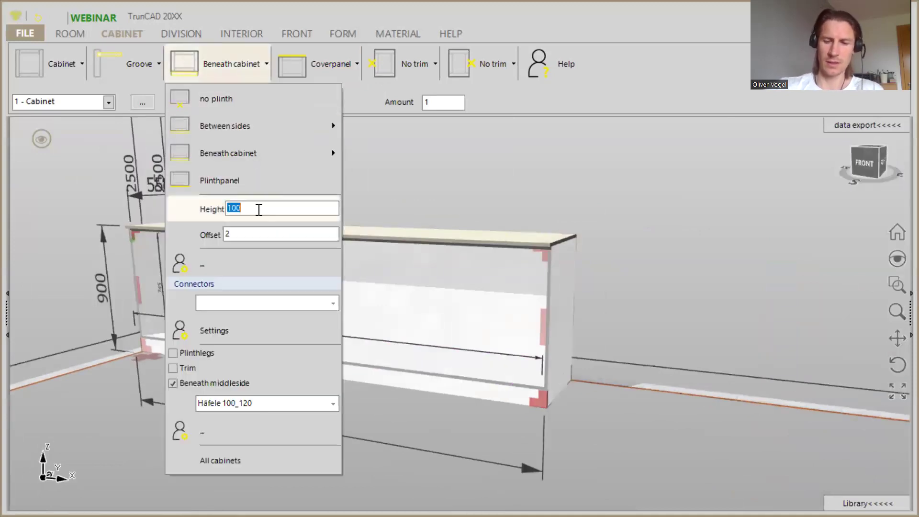
text(80)
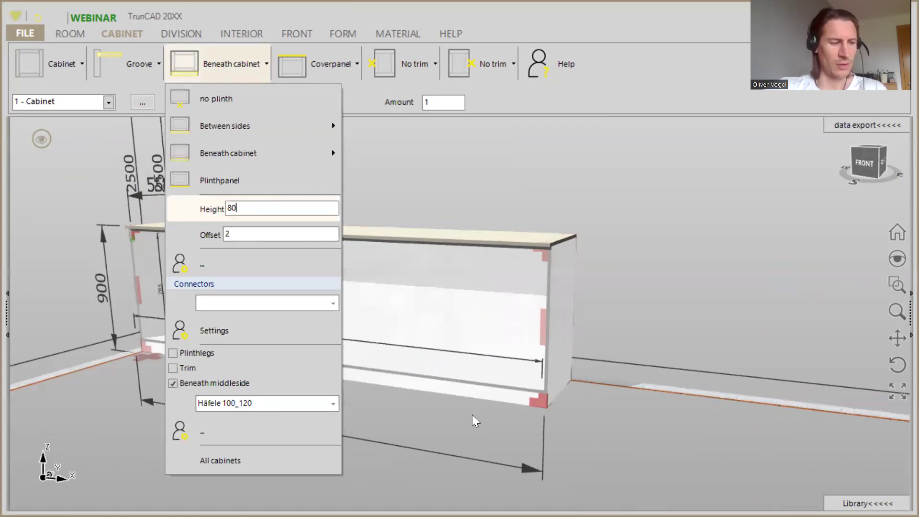
click(687, 339)
mouse_move(644, 327)
middle_down()
mouse_move(659, 307)
mouse_move(667, 335)
mouse_move(654, 337)
middle_up()
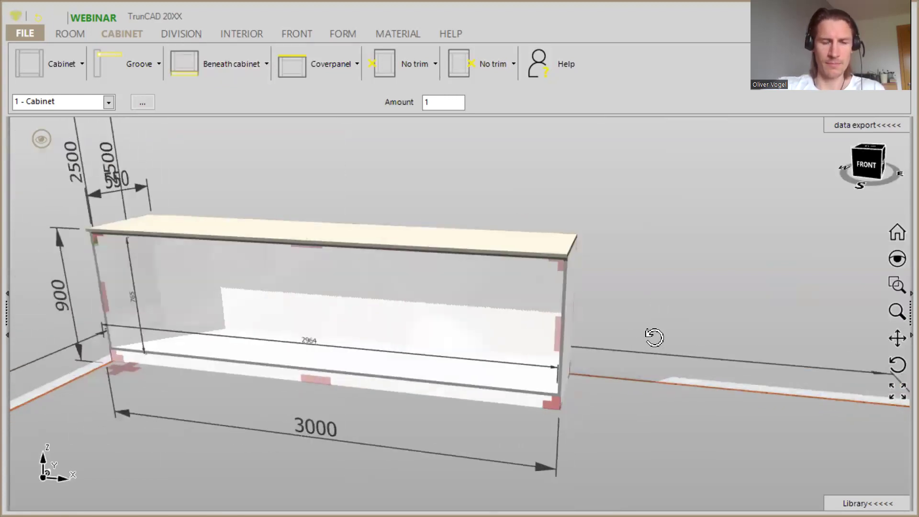
click(424, 66)
click(671, 283)
Divide the cabinet's interior with three evenly spaced vertical partitions.
mouse_move(670, 282)
middle_down()
mouse_move(713, 262)
mouse_move(680, 284)
middle_up()
ctrl+middle_drag(331, 196, 463, 206)
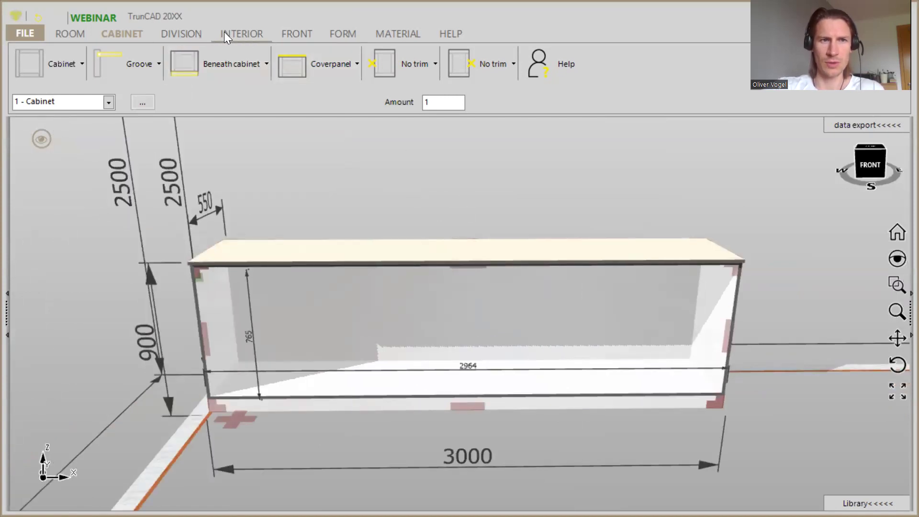
click(171, 32)
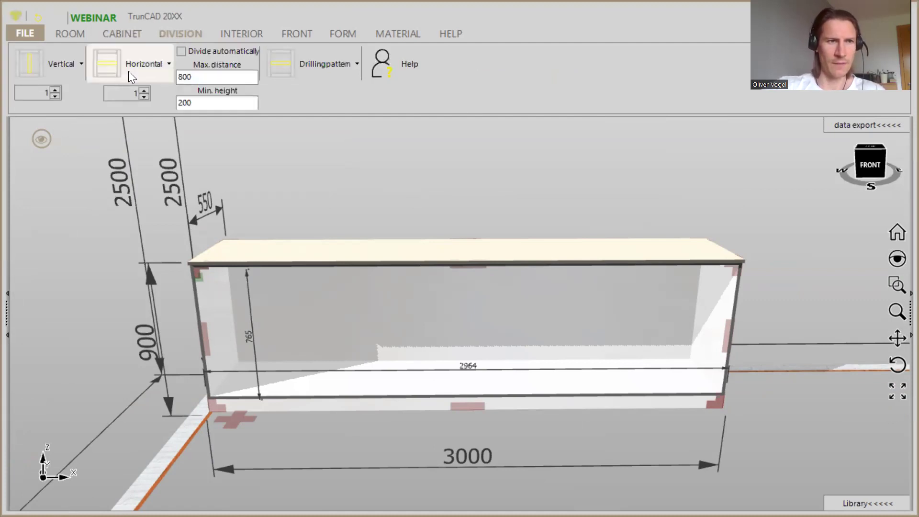
click(55, 89)
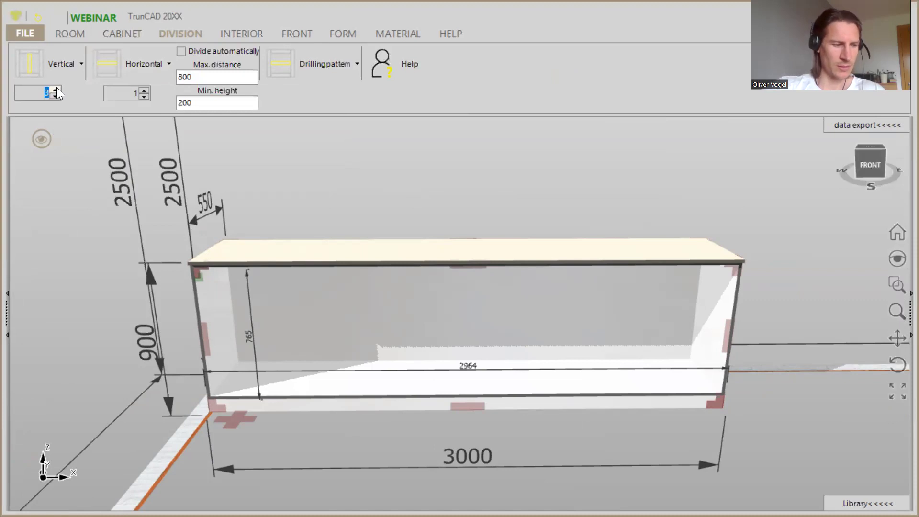
drag(38, 67, 375, 308)
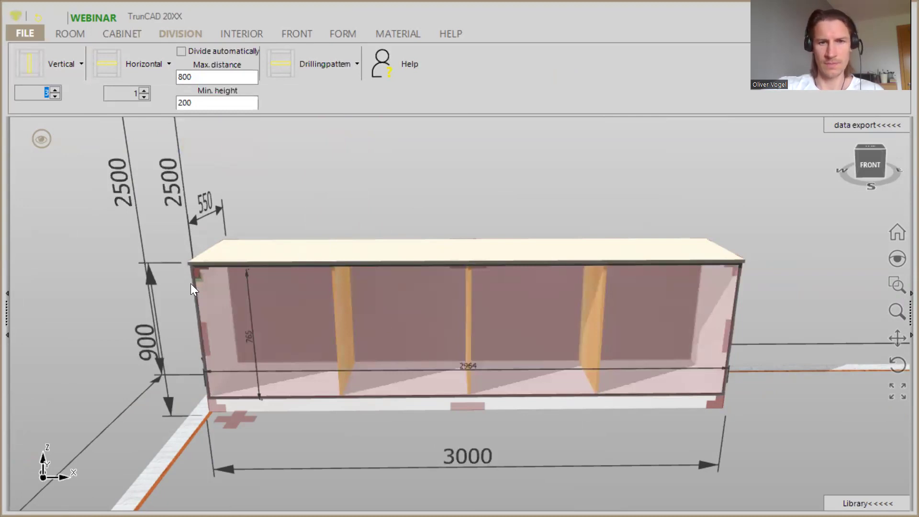
Set the width of the third compartment to a proportional value of 2 relative to its neighbours.
middle_drag(519, 206, 511, 184)
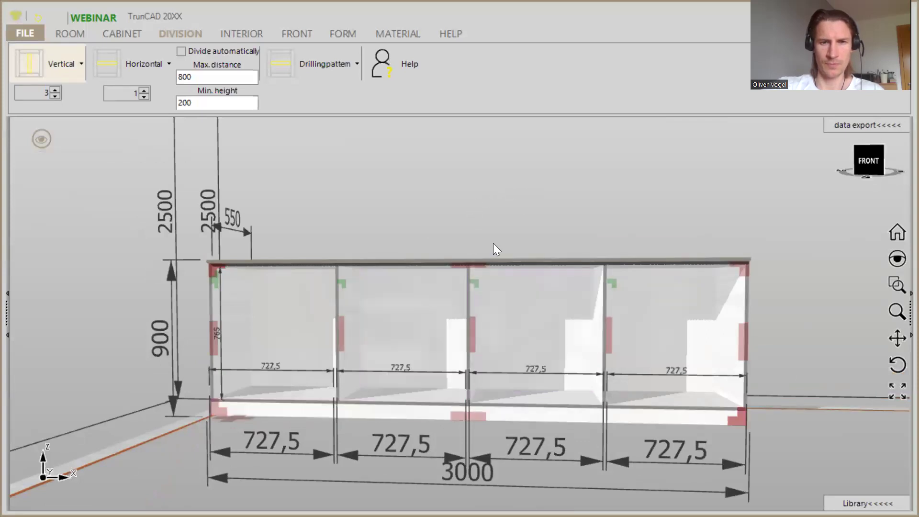
middle_drag(500, 230, 500, 225)
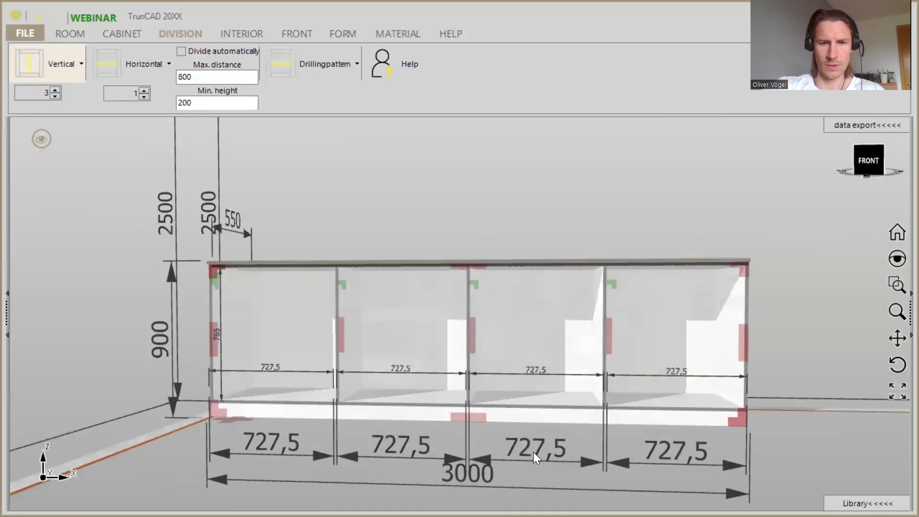
middle_drag(784, 350, 764, 319)
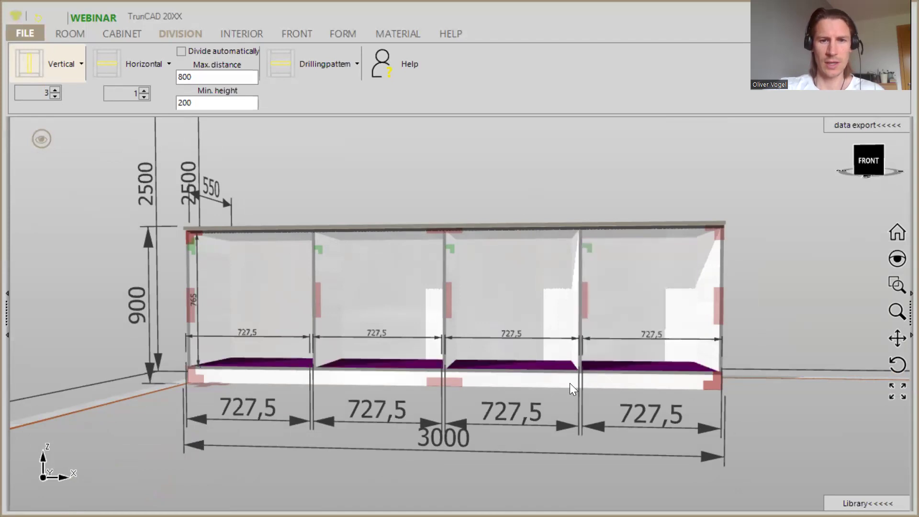
click(535, 404)
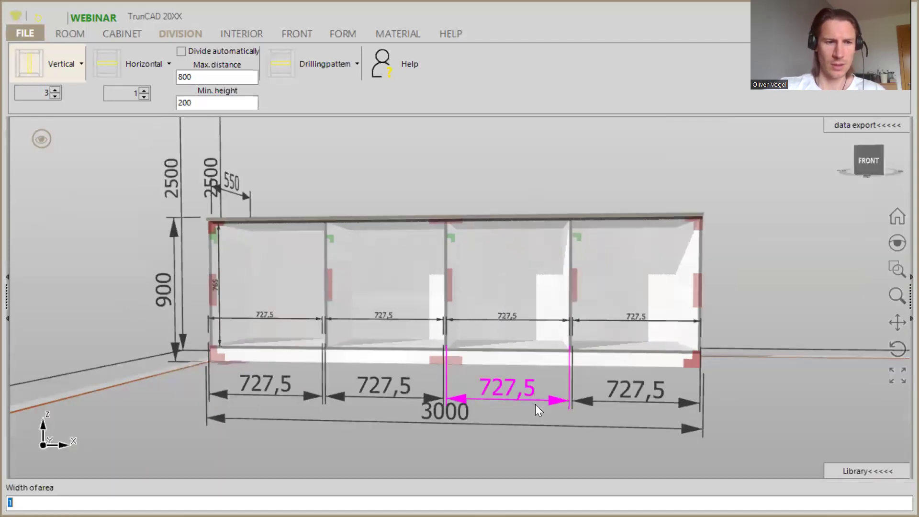
text(2)
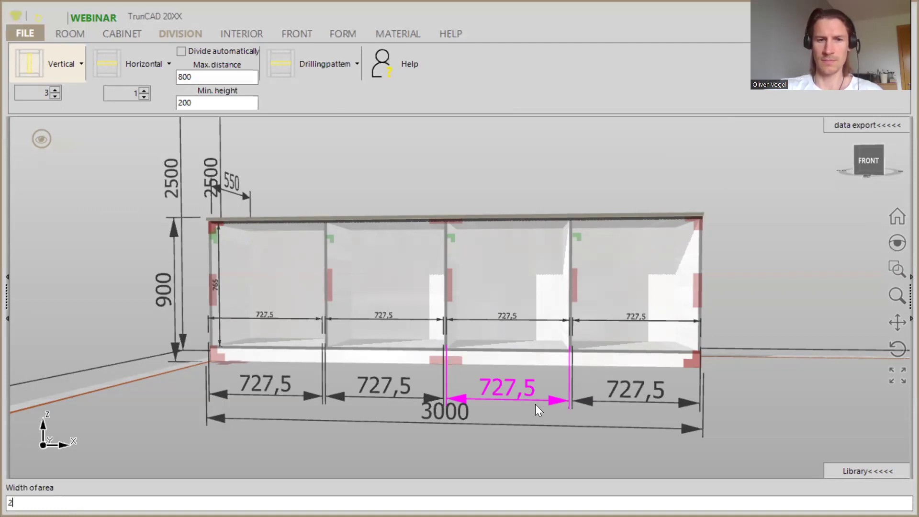
key(Return)
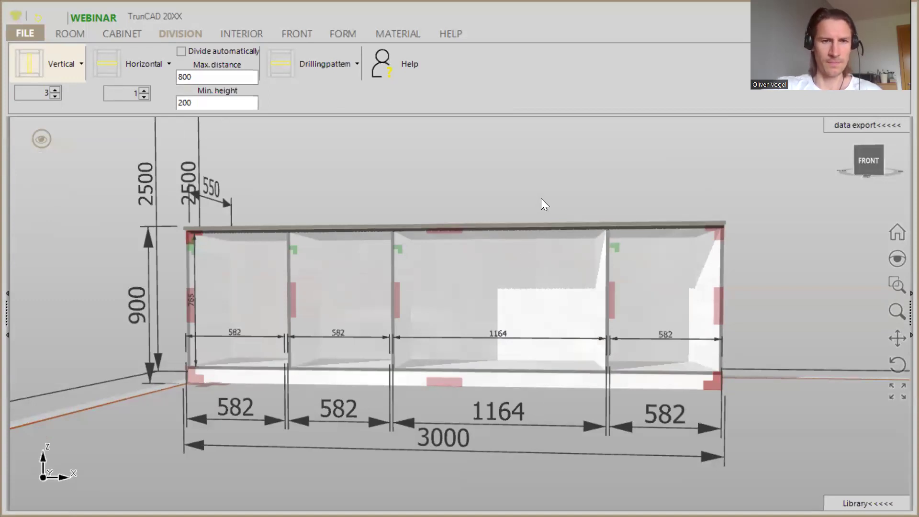
Add one adjustable shelf to the second compartment and one to the rightmost compartment.
middle_drag(544, 196, 537, 209)
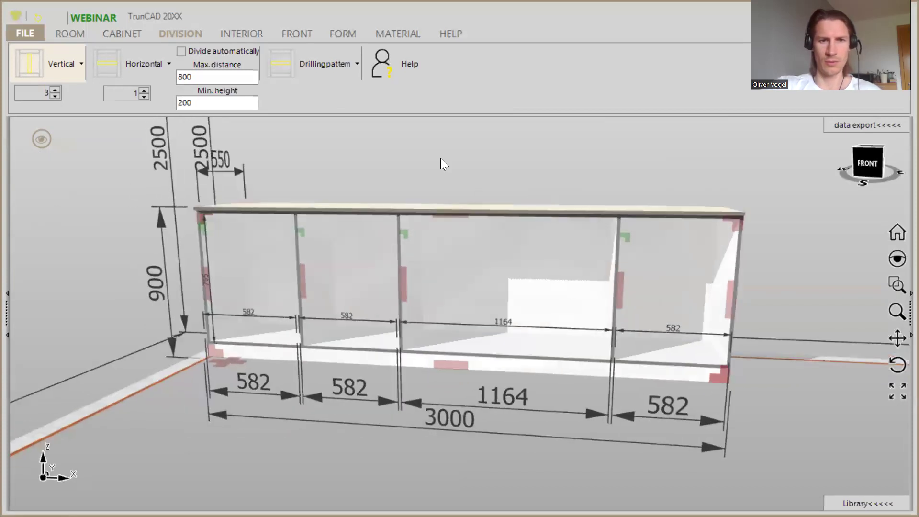
middle_drag(439, 149, 449, 178)
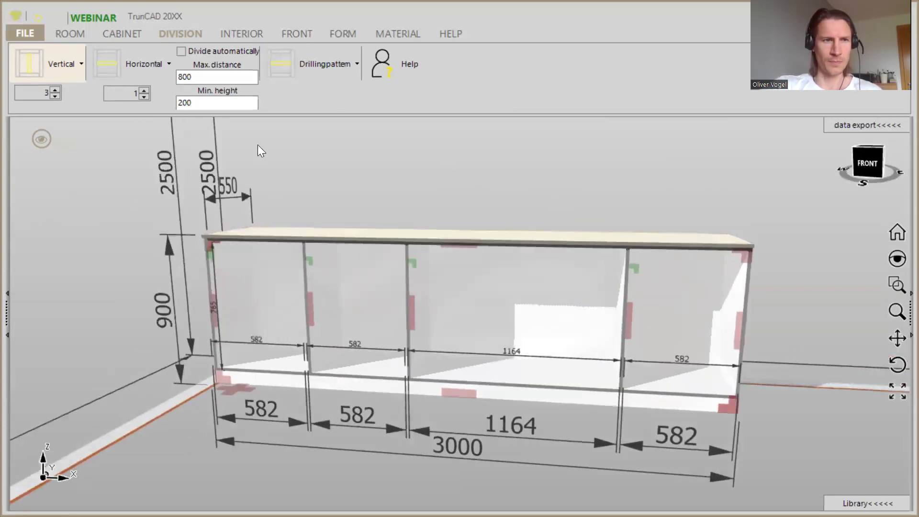
click(234, 33)
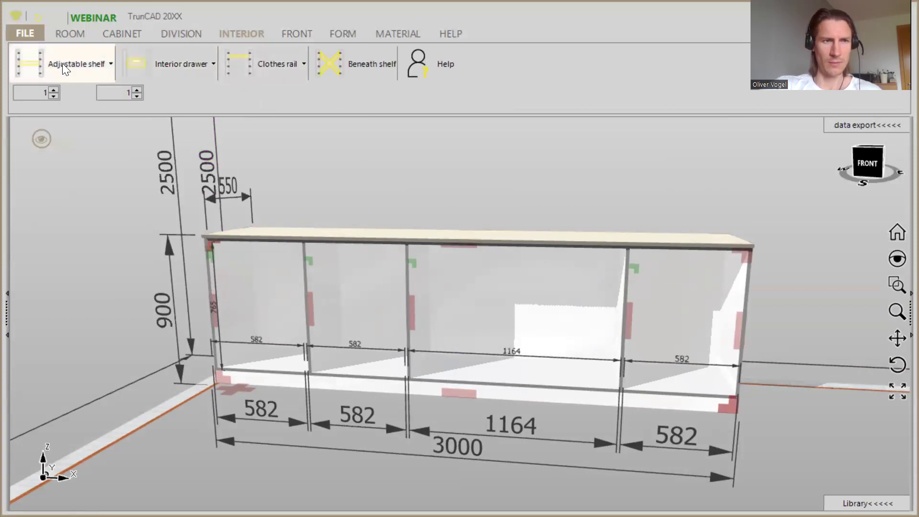
click(31, 62)
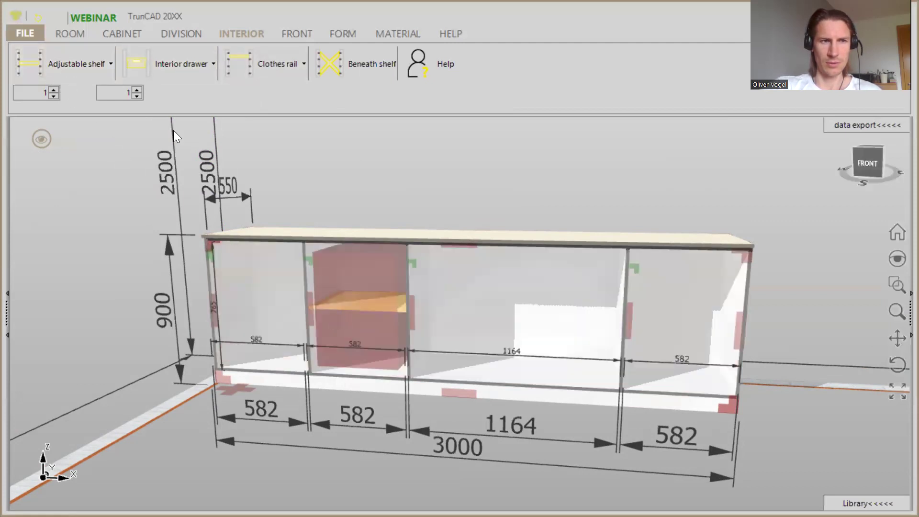
click(37, 64)
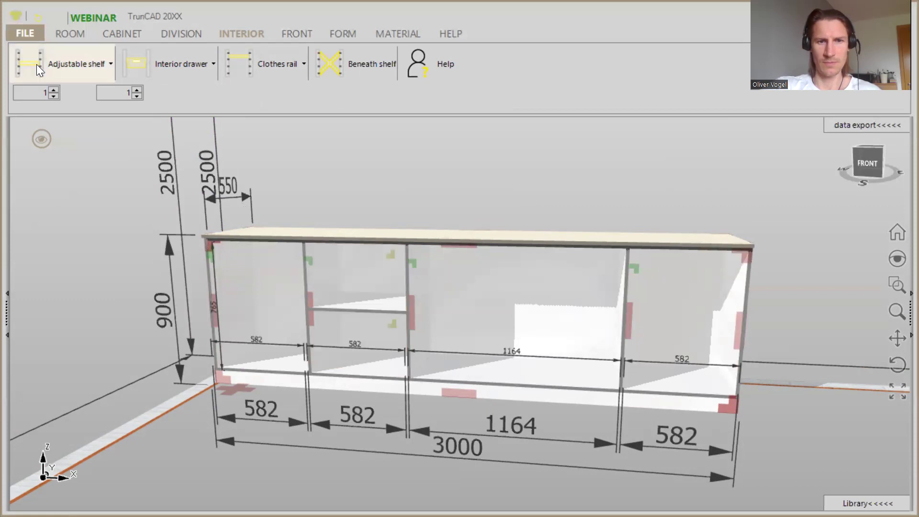
click(646, 310)
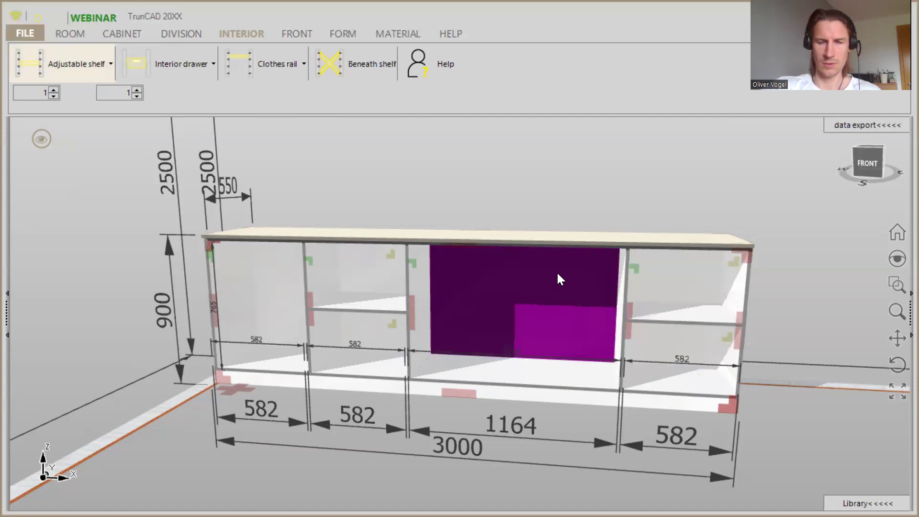
Fit a left door on each of the two leftmost compartments.
middle_drag(594, 203, 584, 206)
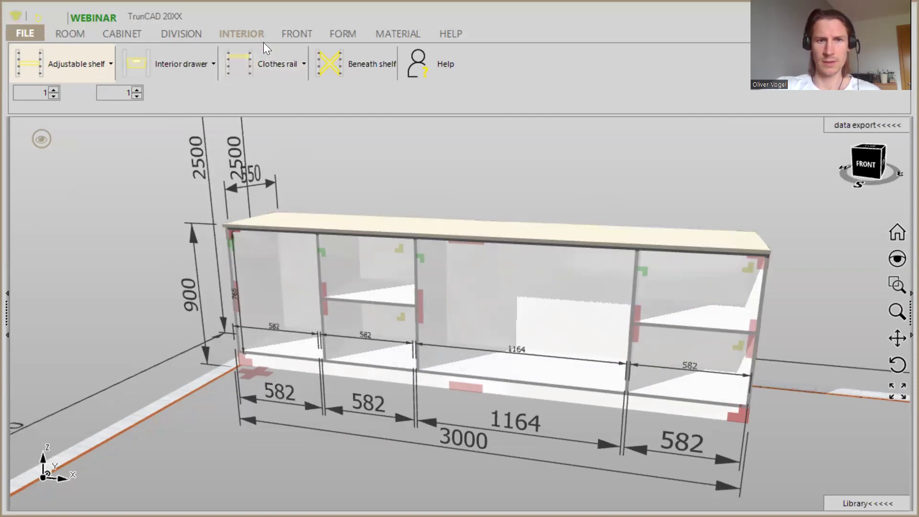
click(294, 33)
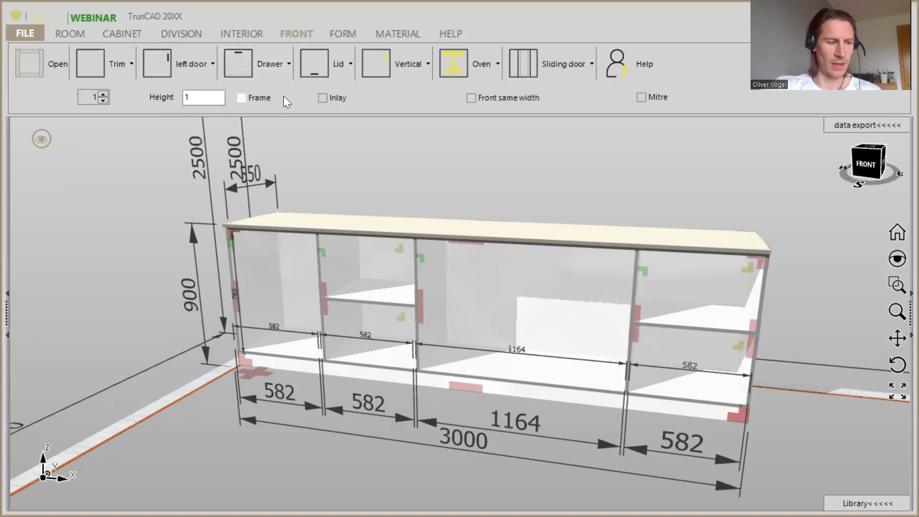
click(203, 61)
click(203, 61)
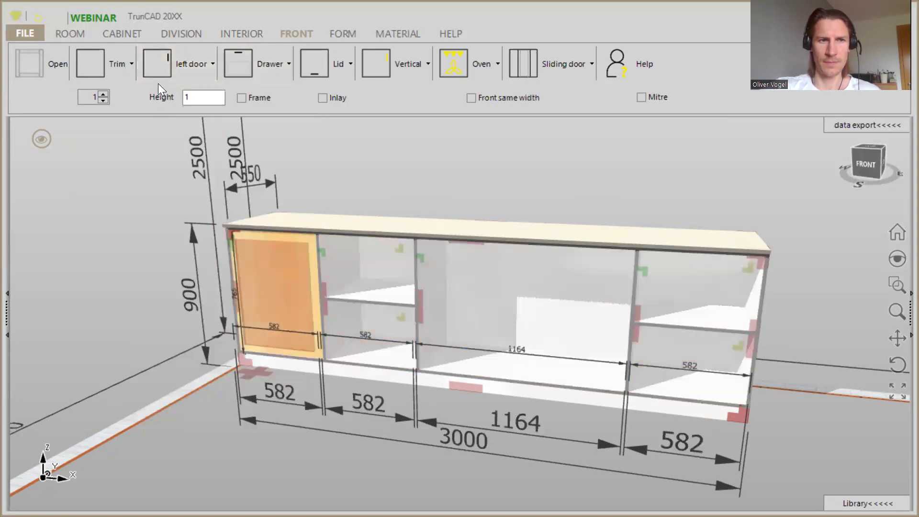
click(159, 65)
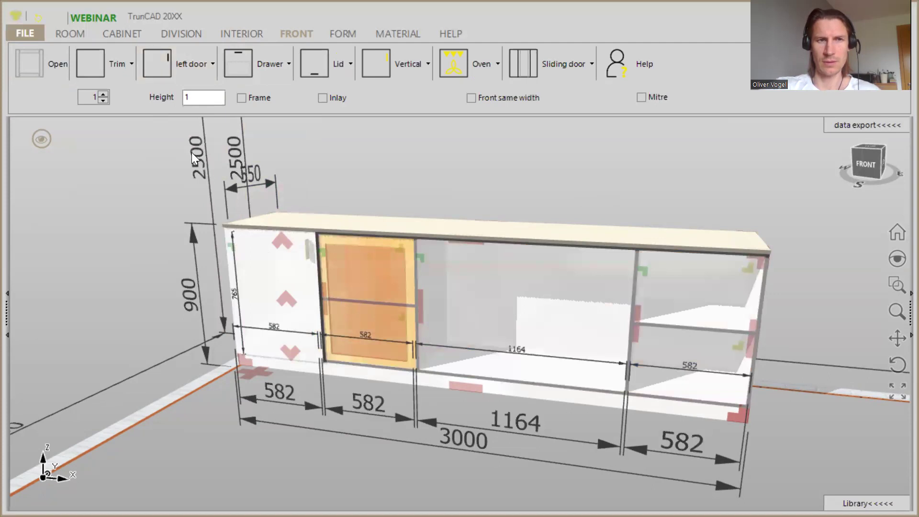
Switch the door type to right door and fit one on the rightmost compartment.
click(194, 64)
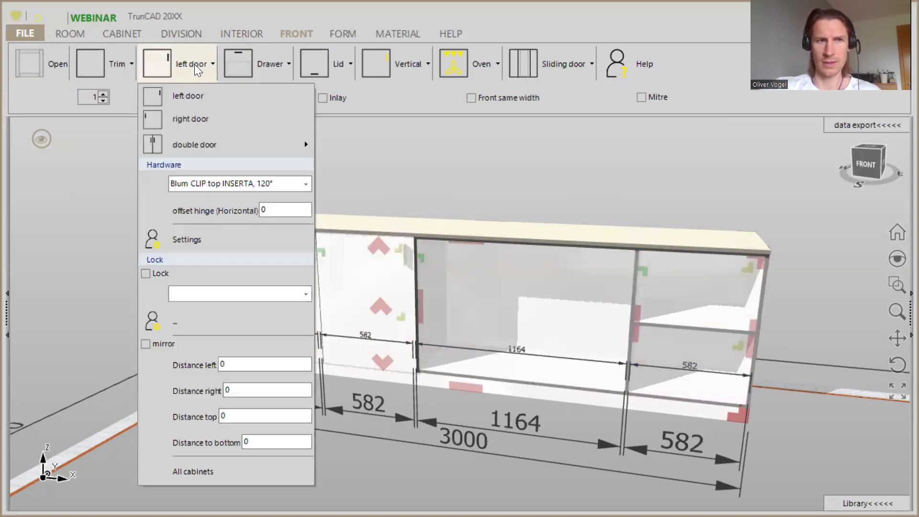
click(208, 108)
click(170, 61)
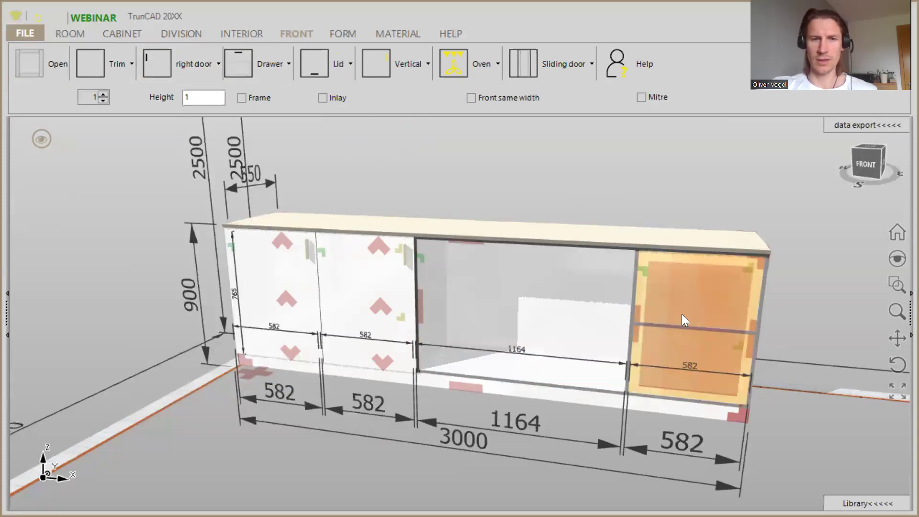
click(681, 319)
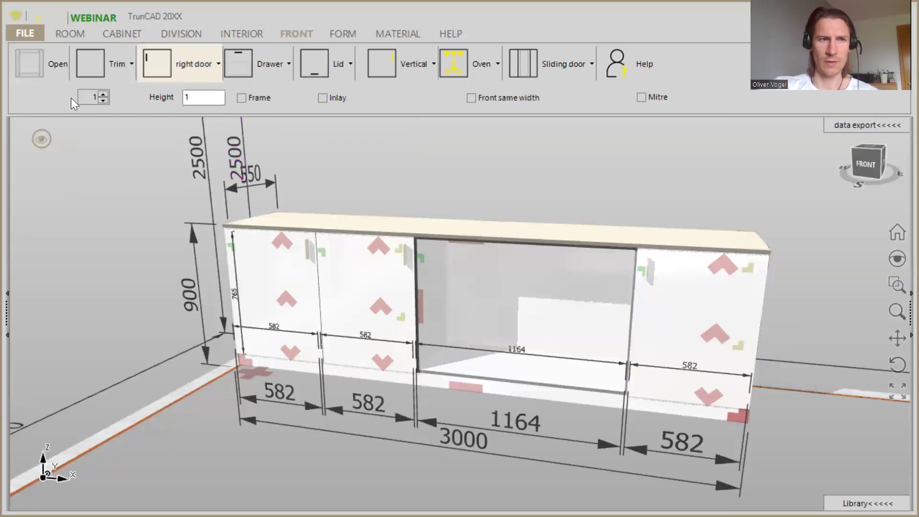
Fit two stacked drawers with Movento_760_766_H hardware in the wide third compartment.
click(237, 62)
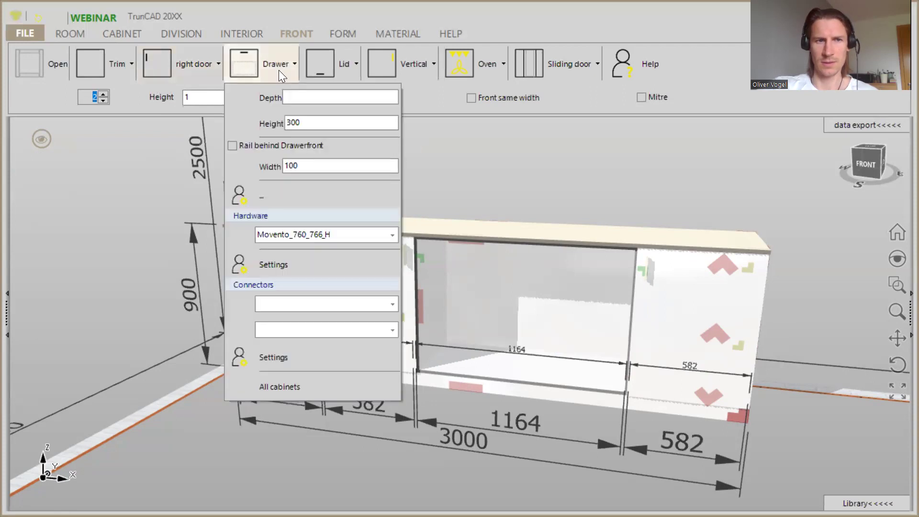
click(392, 235)
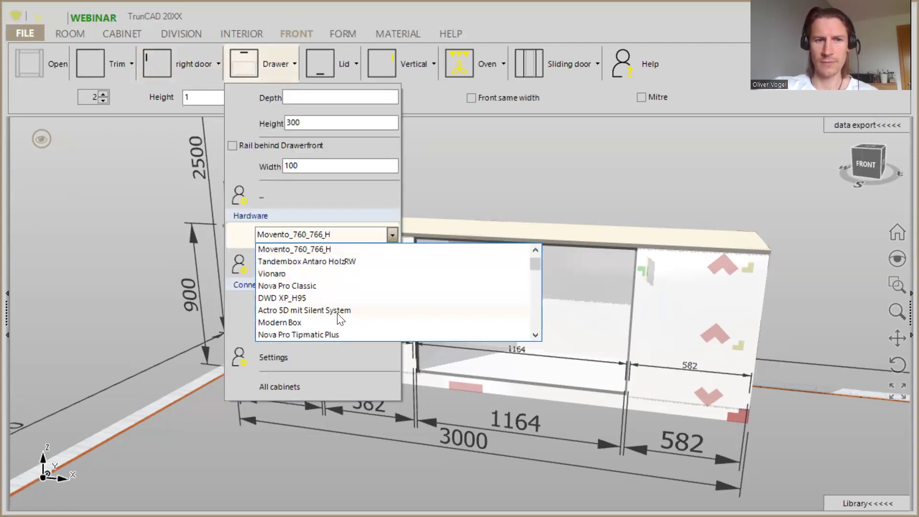
scroll(338, 313, down, 1)
scroll(337, 313, up, 1)
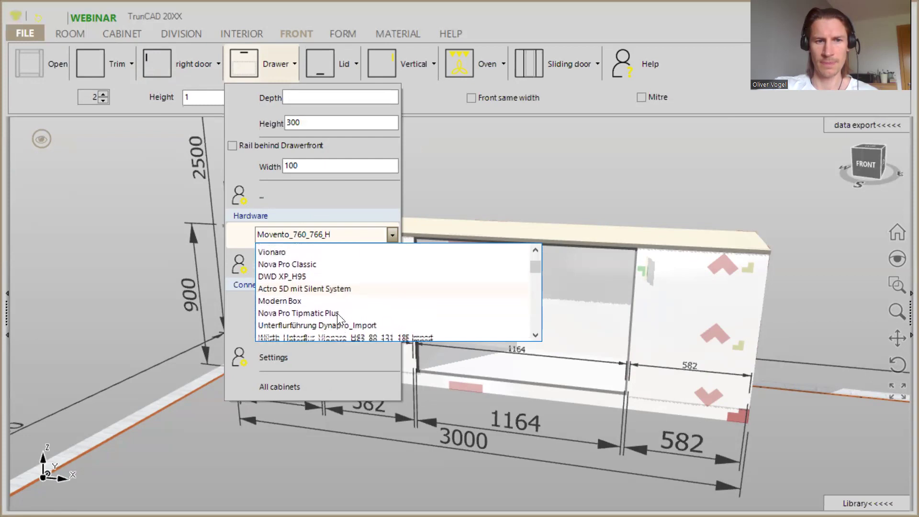
scroll(337, 313, down, 2)
click(300, 297)
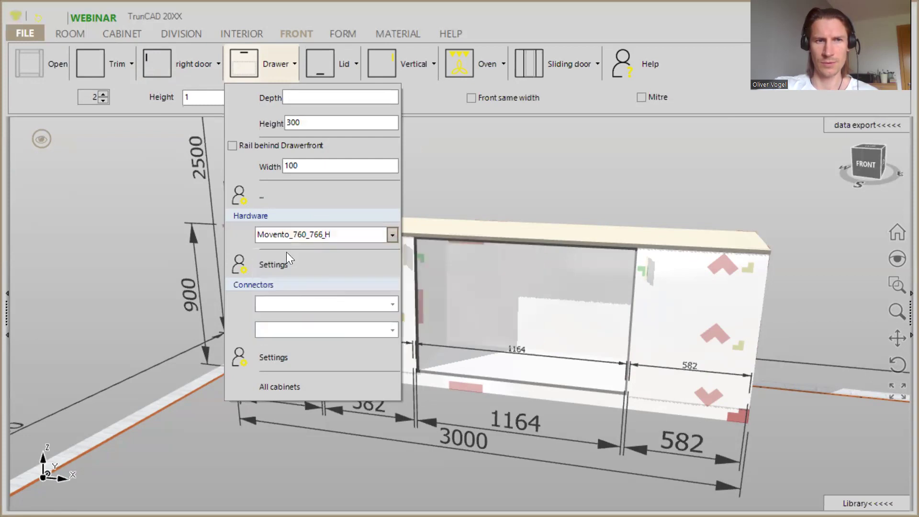
click(237, 61)
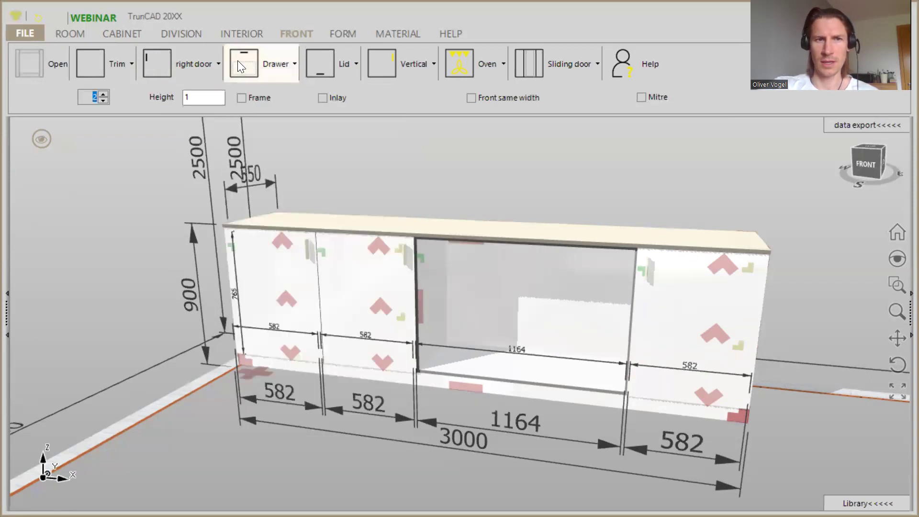
drag(279, 94, 481, 296)
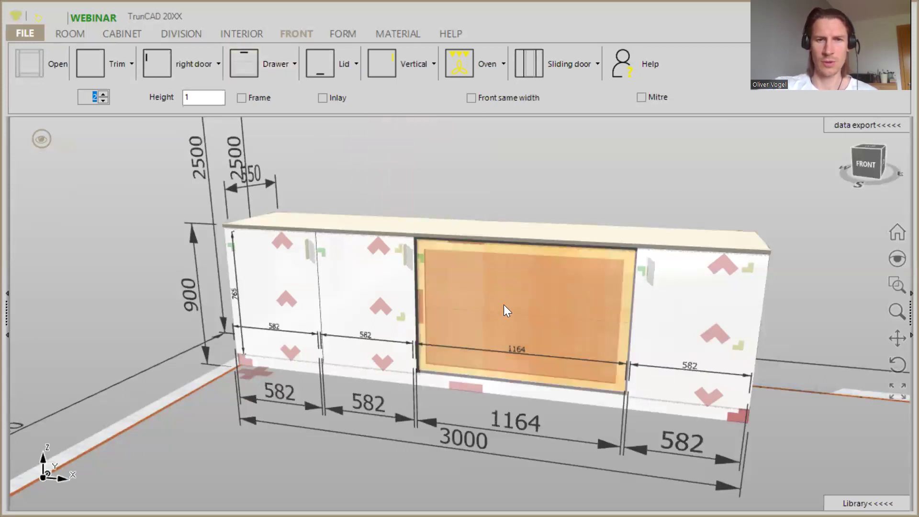
drag(515, 289, 517, 287)
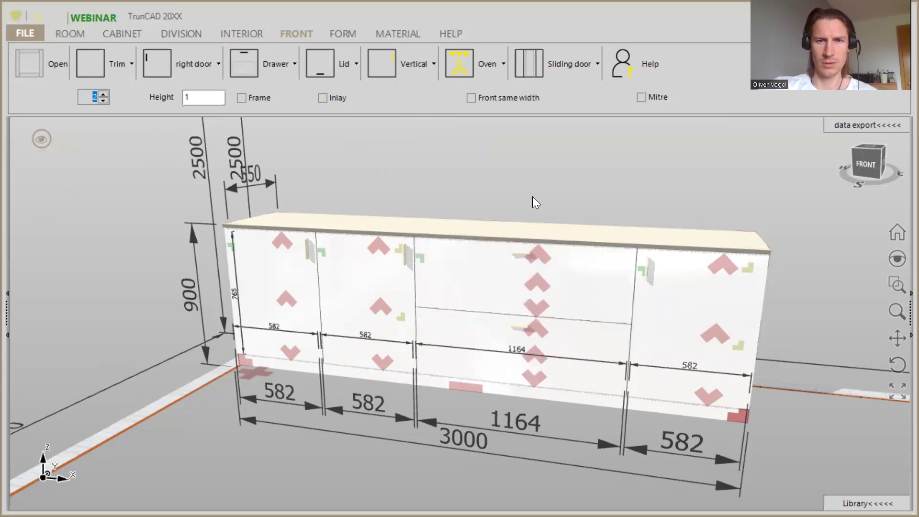
Filter the materials to 40 mm thickness, assign Egger H1387 to the cover panel, and check it from the cabinet's left end.
mouse_move(562, 194)
middle_down()
mouse_move(486, 185)
mouse_move(565, 184)
mouse_move(578, 206)
mouse_move(574, 214)
mouse_move(550, 206)
middle_up()
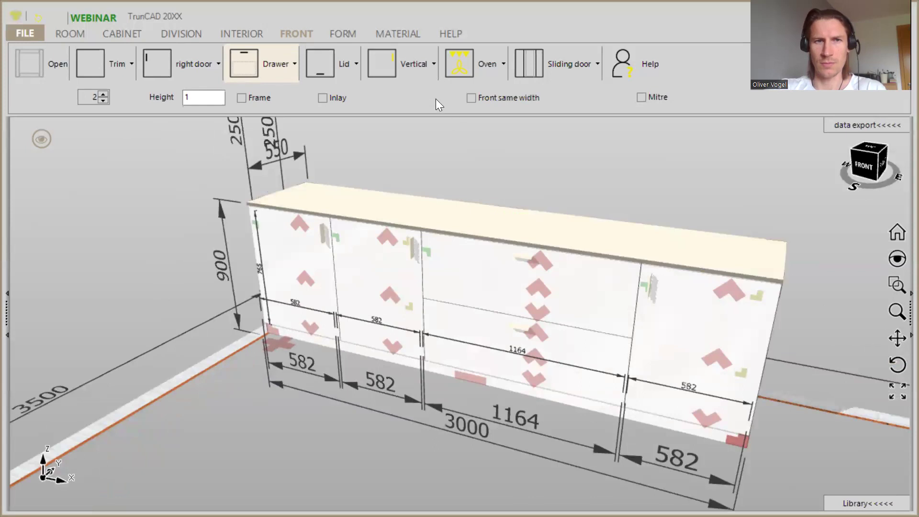
click(397, 34)
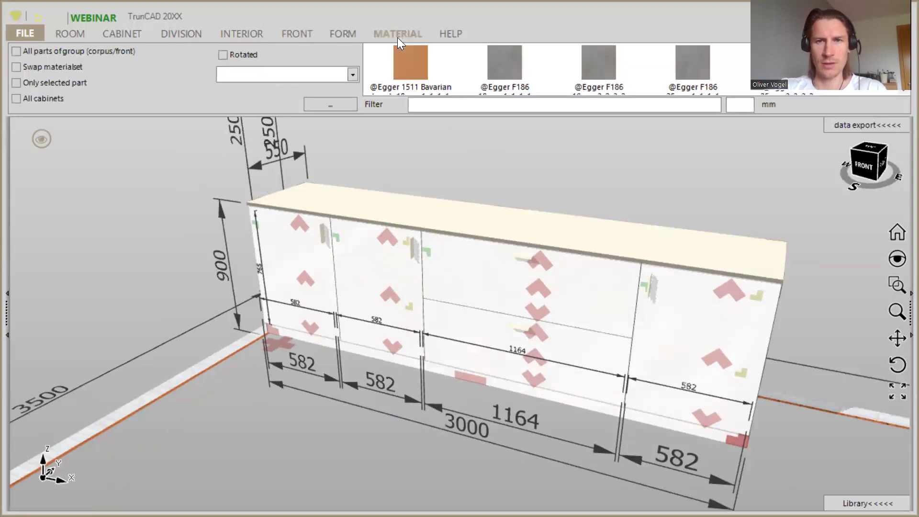
click(742, 105)
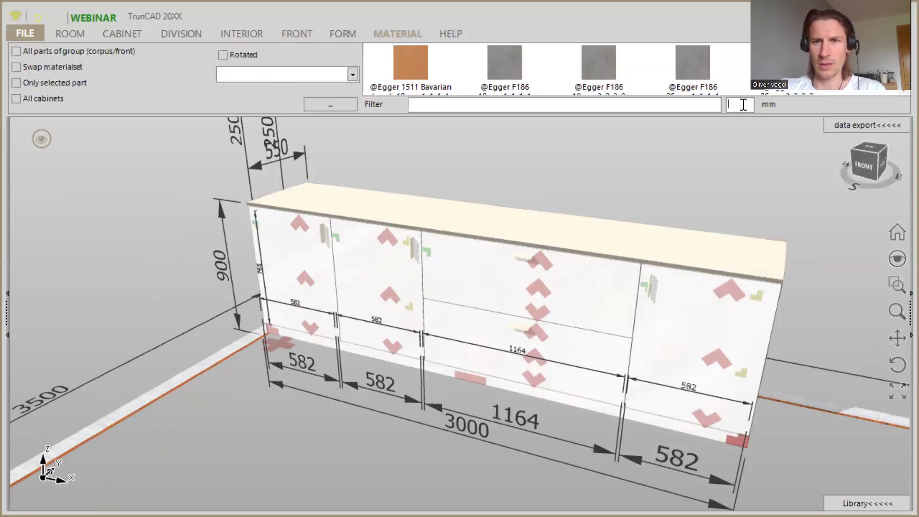
text(40)
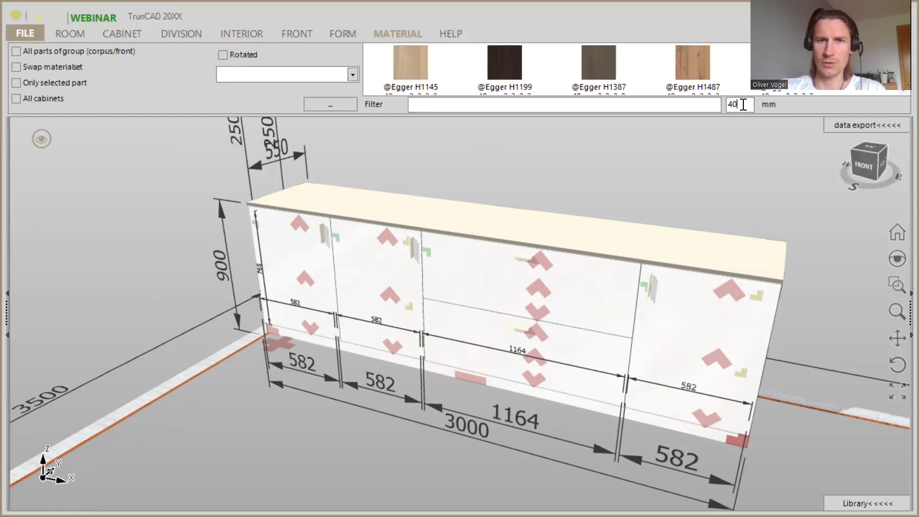
middle_drag(662, 190, 657, 186)
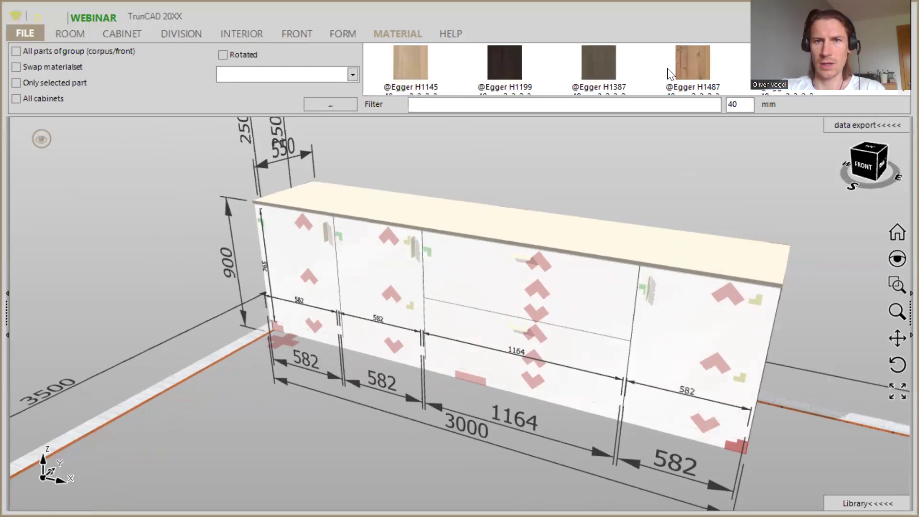
drag(606, 54, 605, 229)
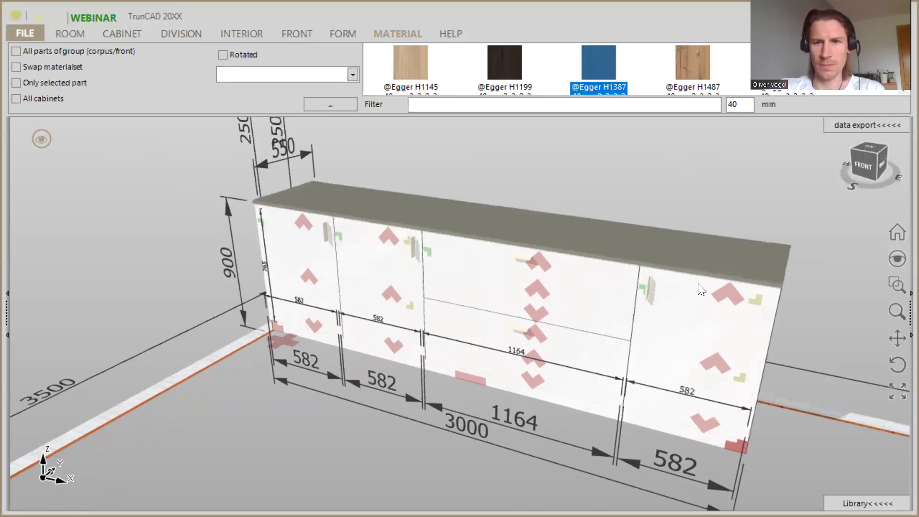
middle_drag(273, 210, 360, 204)
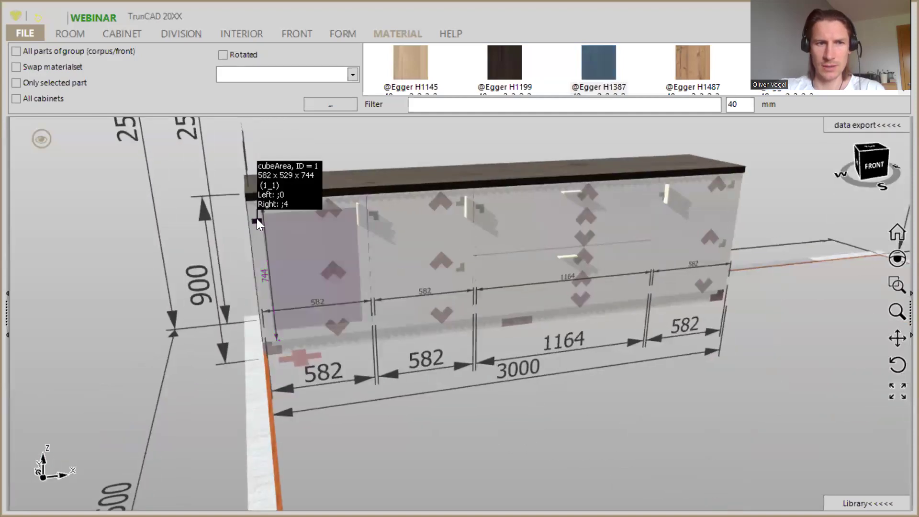
middle_drag(283, 163, 338, 143)
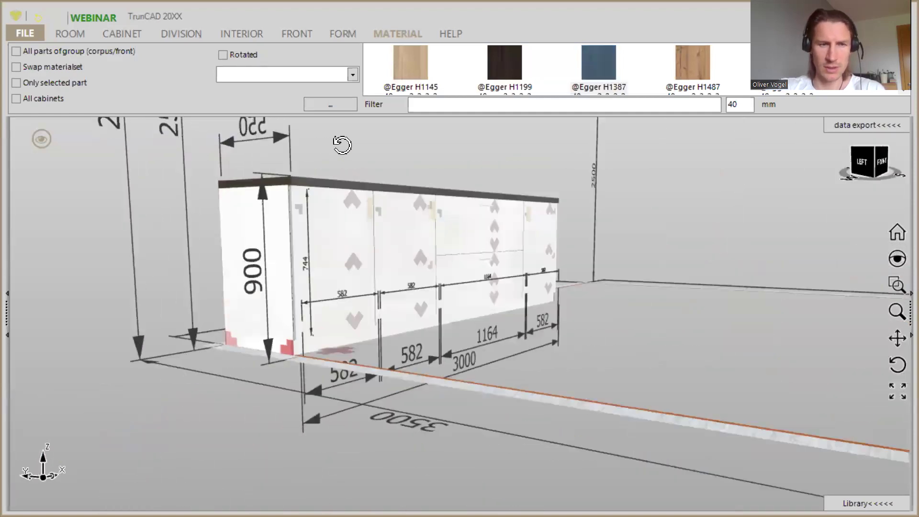
scroll(300, 183, up, 2)
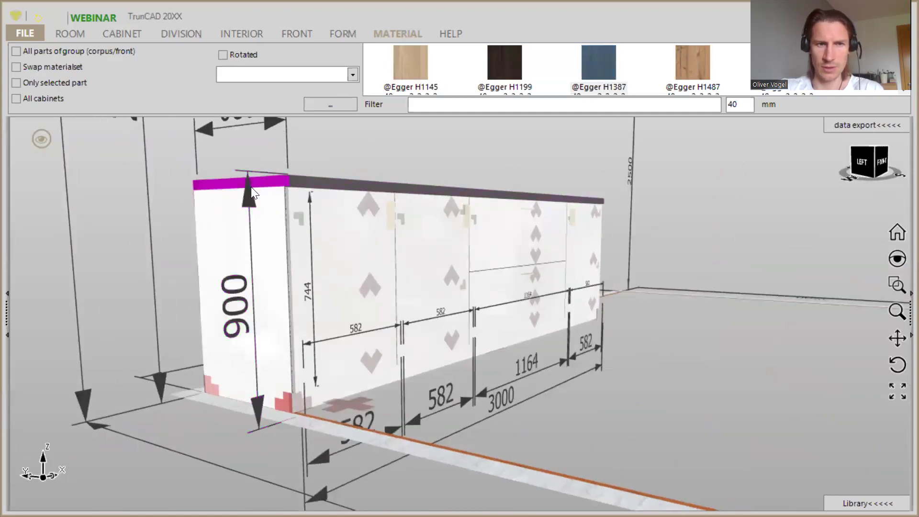
Set the handle drilling distance to 450 for the vertical handles and check them on the doors and drawers.
middle_drag(449, 165, 307, 182)
scroll(594, 180, down, 2)
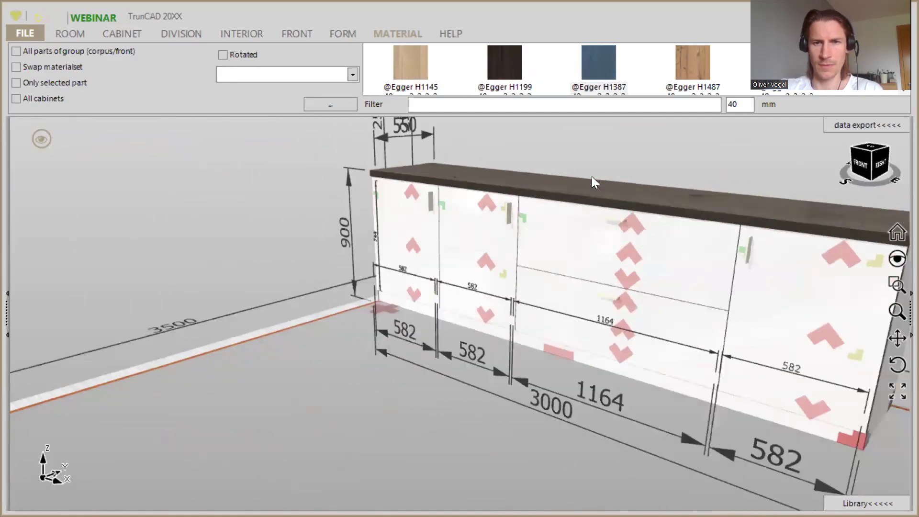
scroll(595, 180, up, 5)
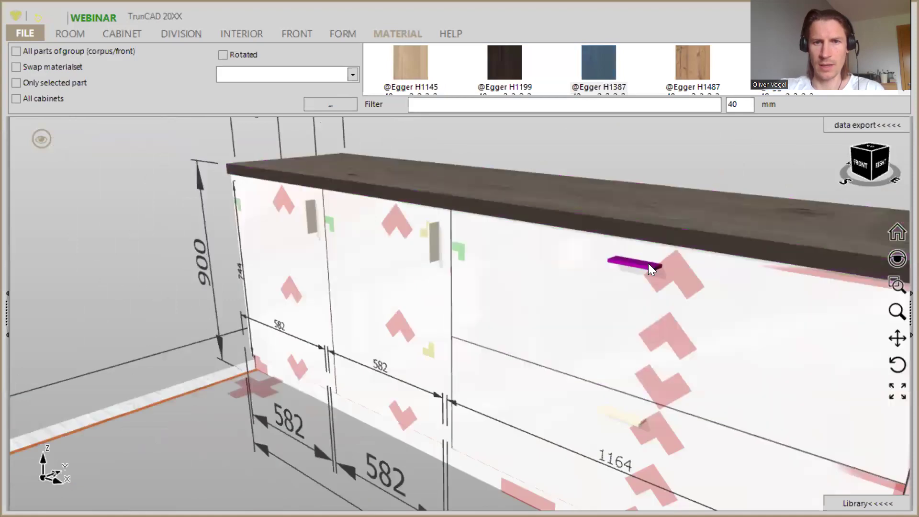
scroll(641, 259, down, 3)
scroll(639, 254, down, 2)
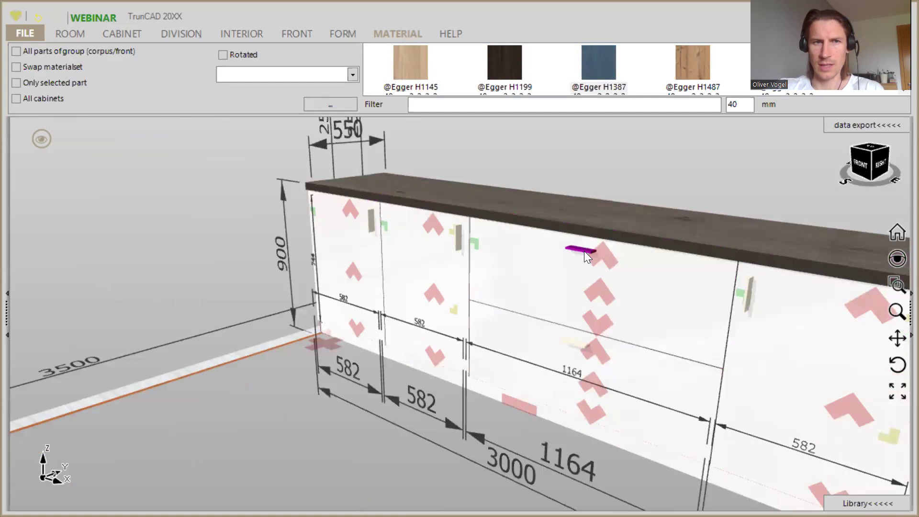
click(300, 34)
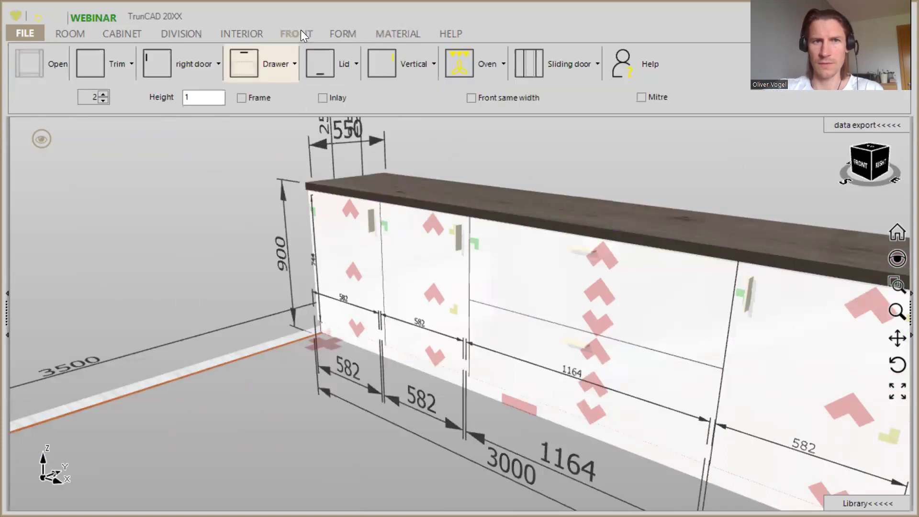
click(414, 63)
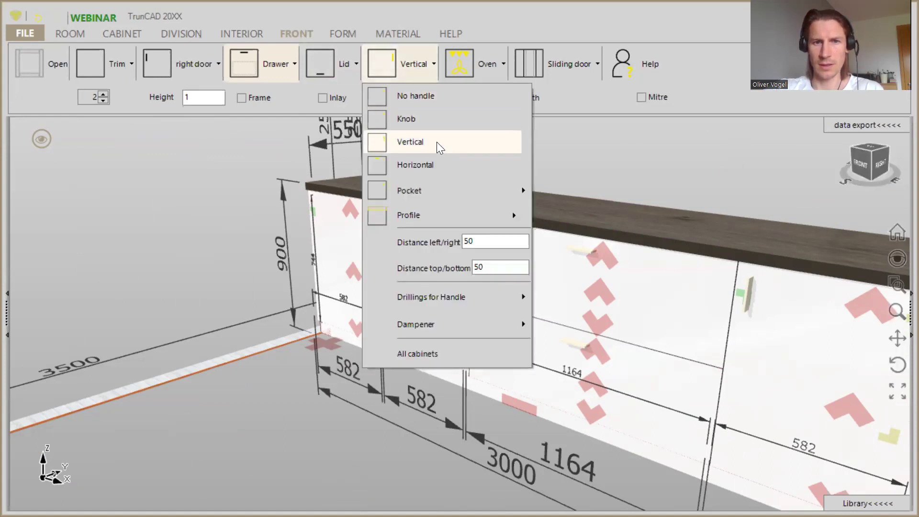
mouse_move(445, 297)
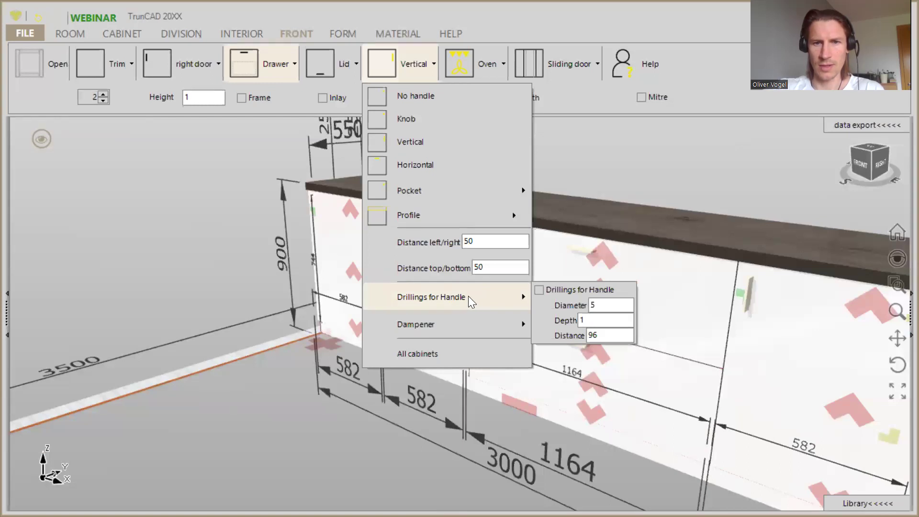
double_click(601, 335)
text(450)
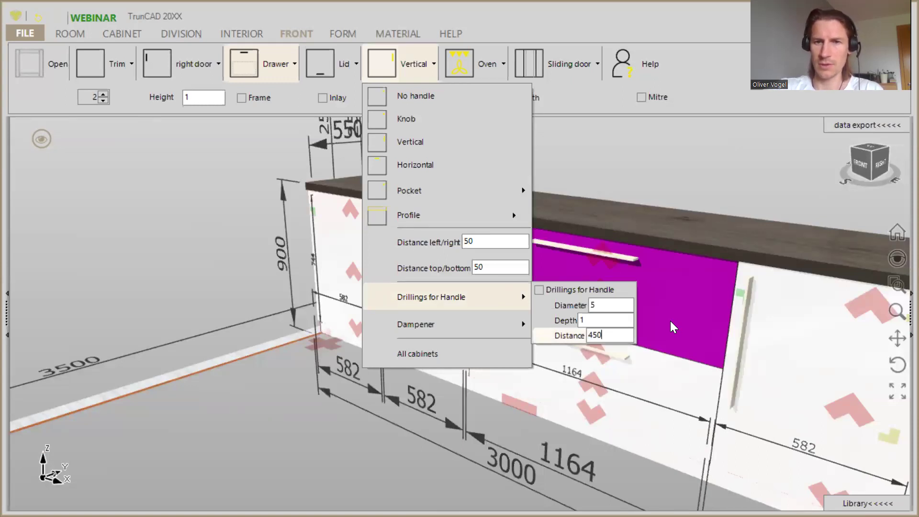
click(686, 170)
middle_drag(648, 195, 627, 255)
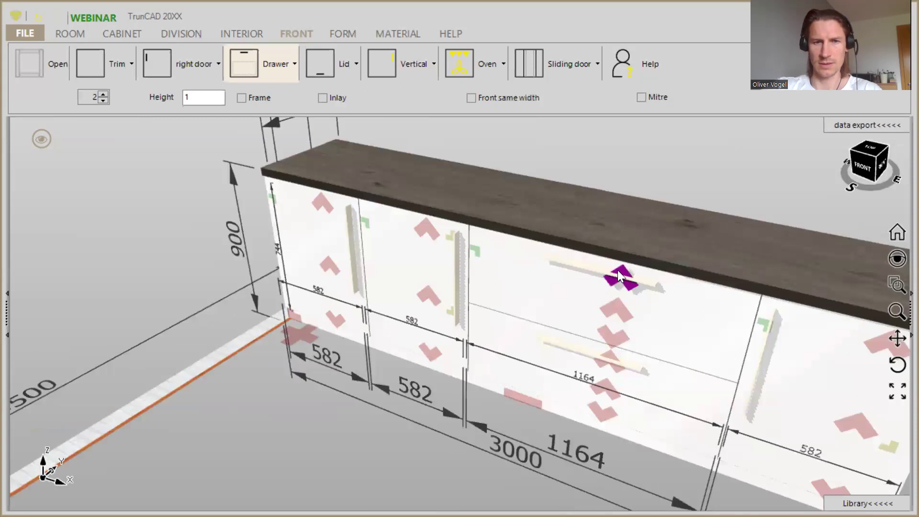
Try the fronts without handles, switch the handle type to horizontal, and check the upper drawer's handle up close.
middle_drag(677, 203, 543, 139)
click(414, 67)
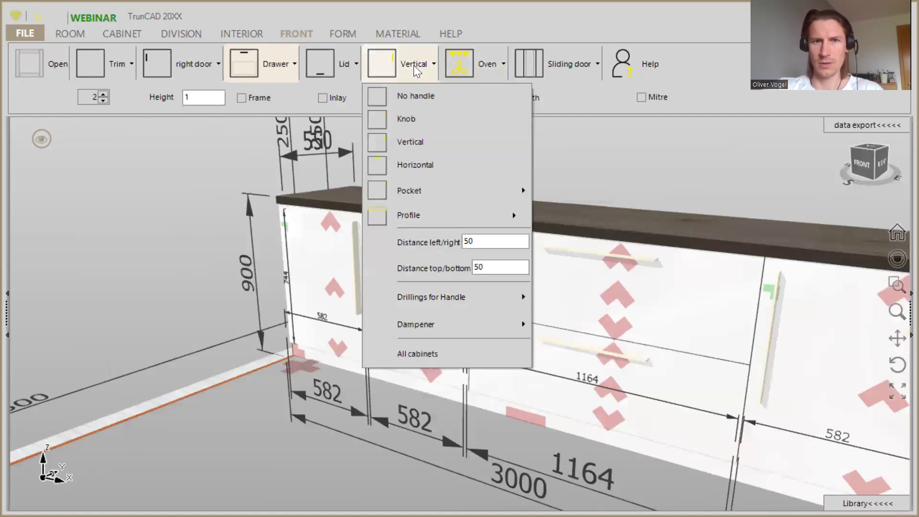
click(425, 96)
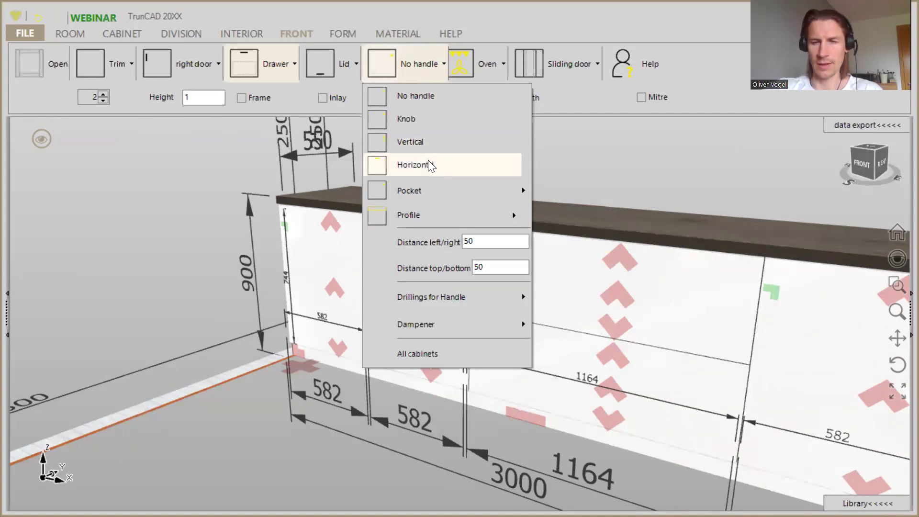
click(413, 165)
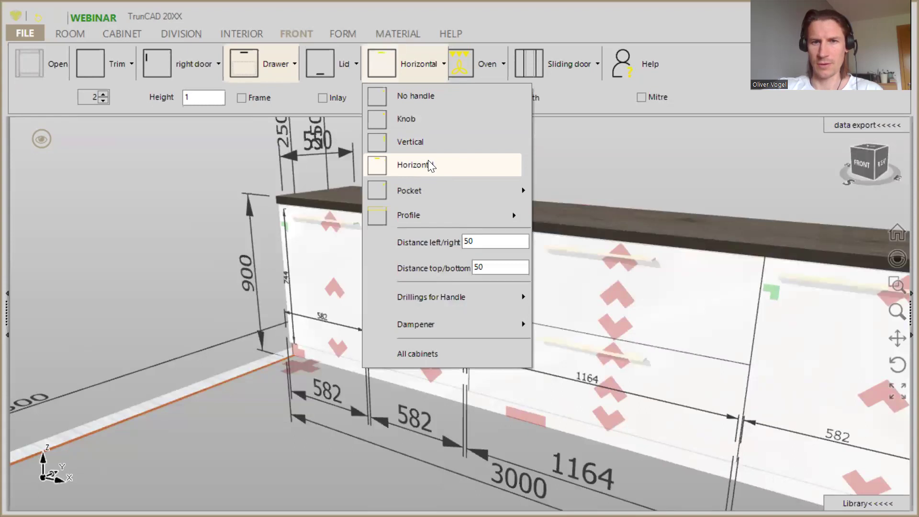
middle_drag(667, 189, 597, 256)
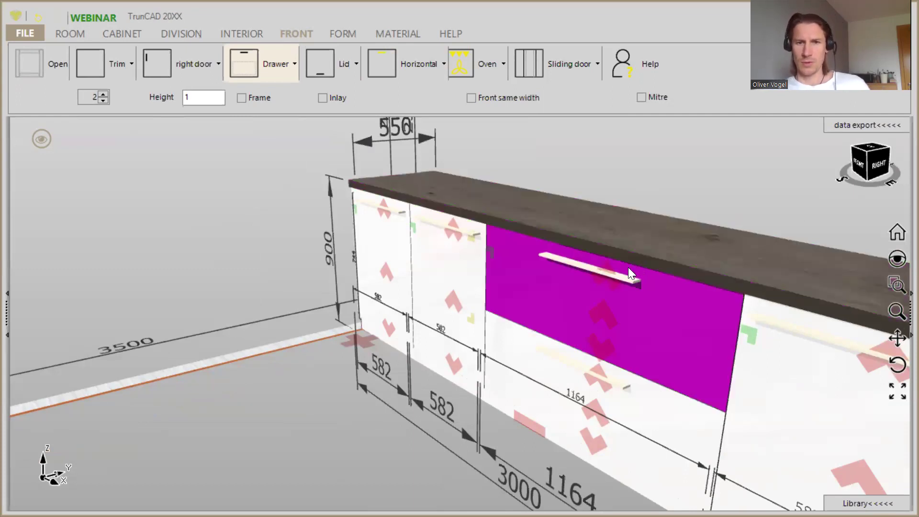
scroll(618, 278, up, 5)
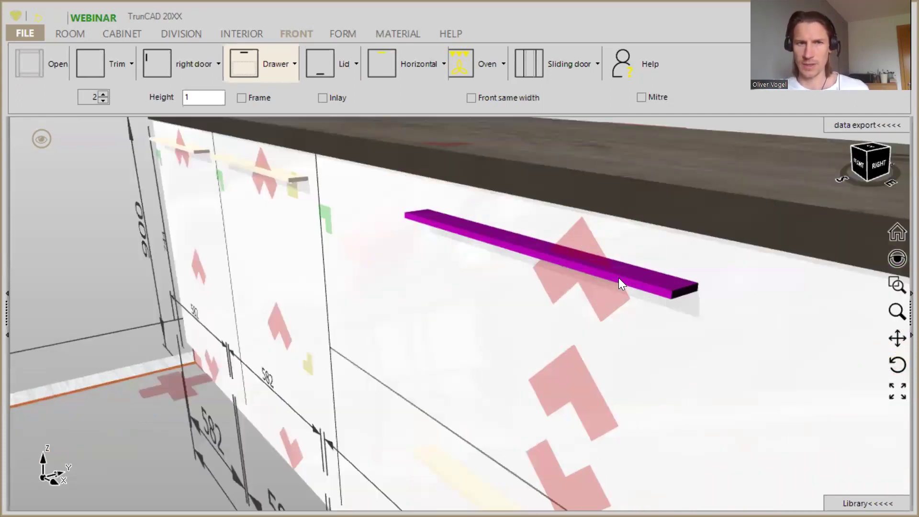
scroll(618, 277, down, 6)
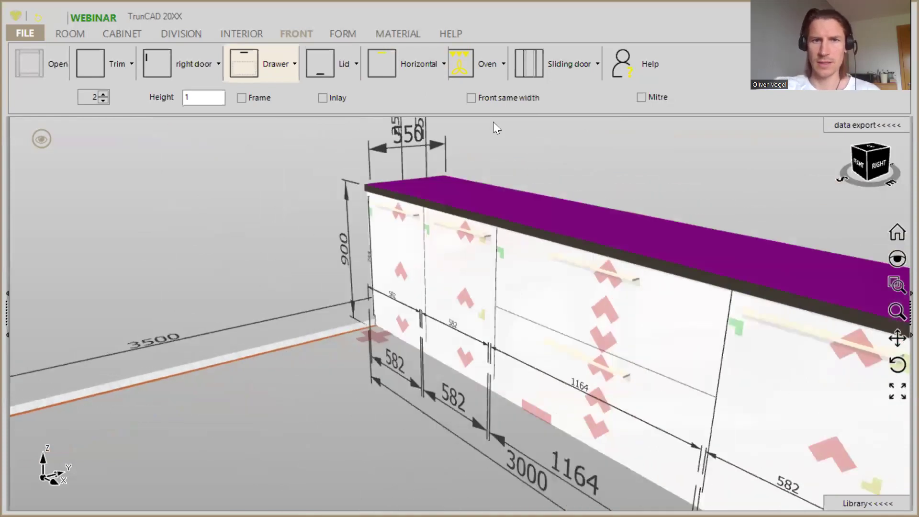
Assign the material Egger H1387 to the handles of all doors and drawers.
click(413, 35)
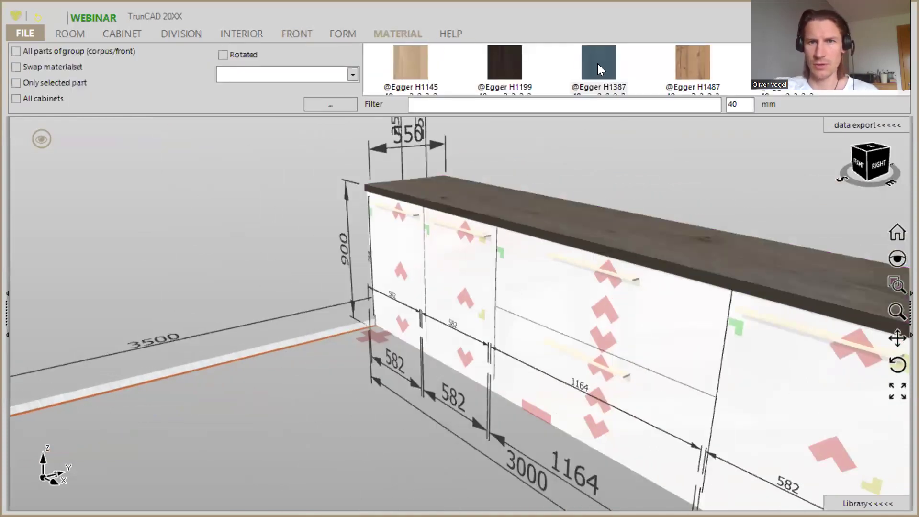
middle_drag(687, 169, 671, 180)
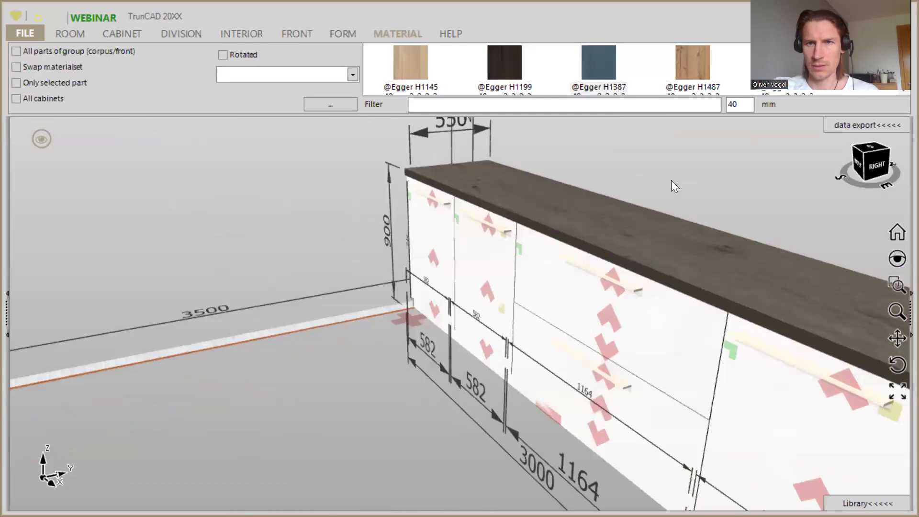
middle_drag(609, 198, 642, 199)
drag(613, 72, 564, 282)
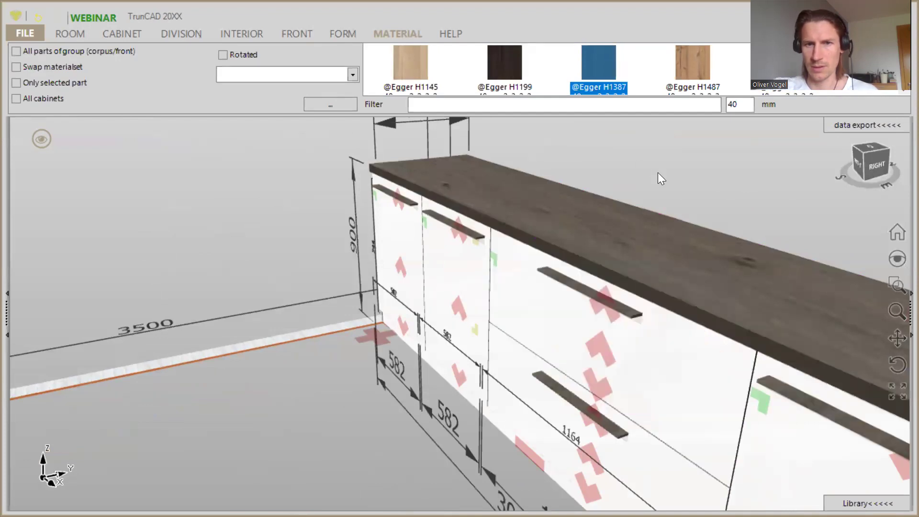
scroll(676, 186, down, 2)
scroll(676, 186, down, 3)
middle_drag(676, 186, 720, 197)
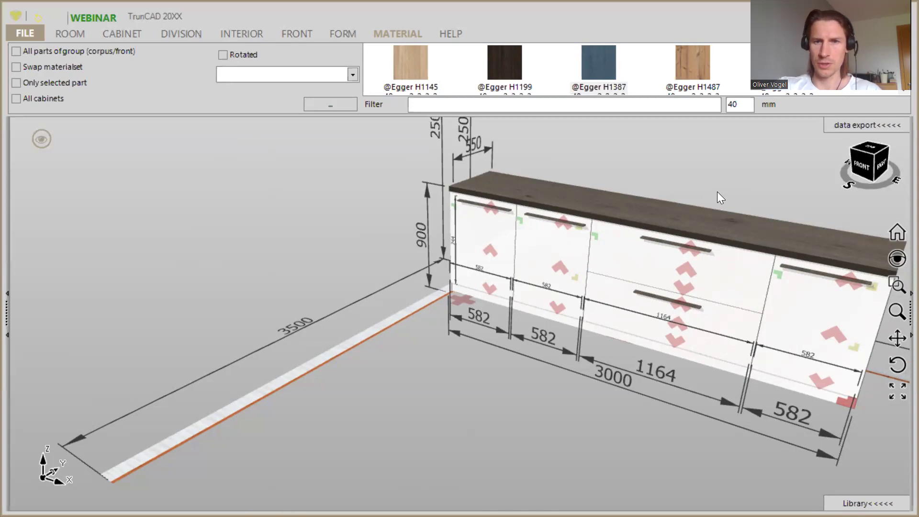
Copy the finished base cabinet on top of itself, starting from the cover panel's rear left corner marker.
scroll(653, 242, up, 5)
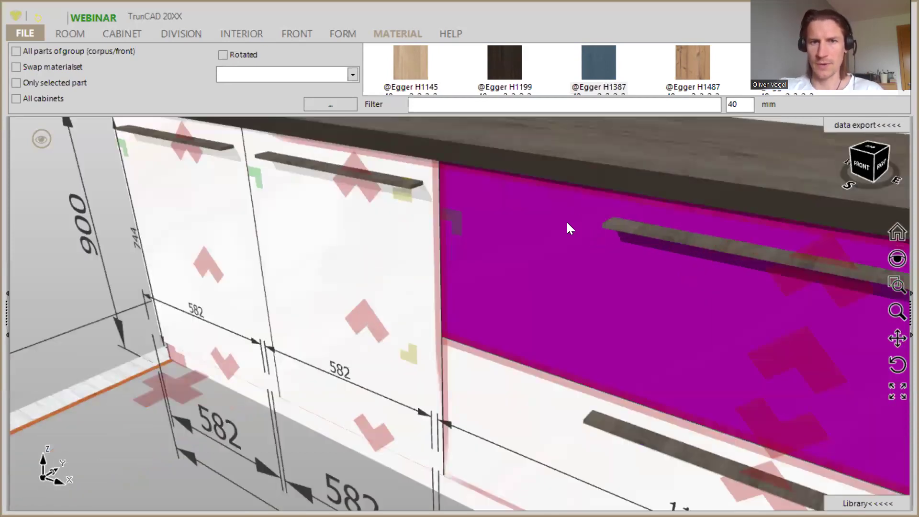
scroll(567, 223, down, 4)
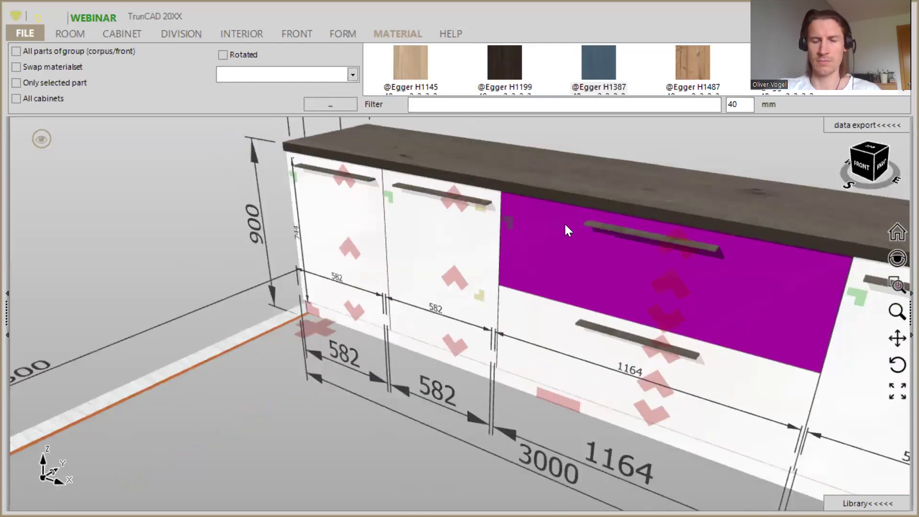
scroll(565, 225, down, 3)
middle_drag(698, 175, 603, 188)
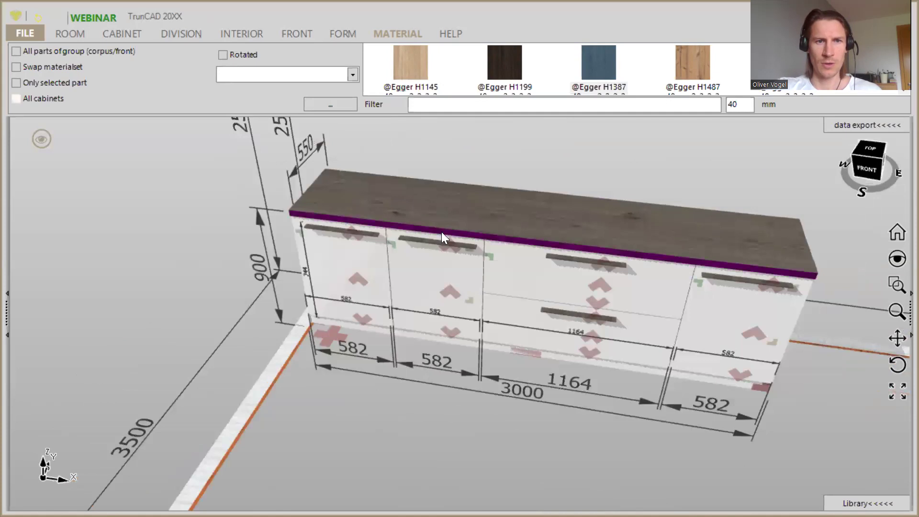
scroll(334, 174, up, 5)
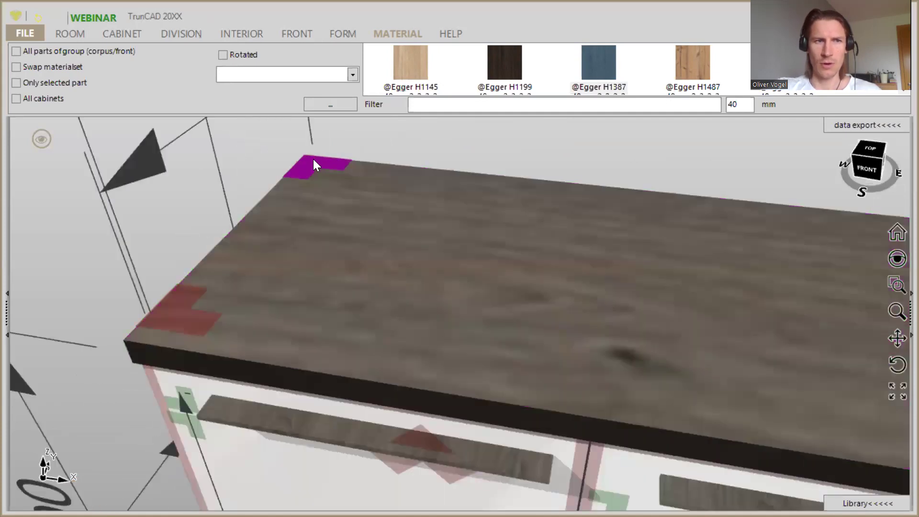
click(123, 36)
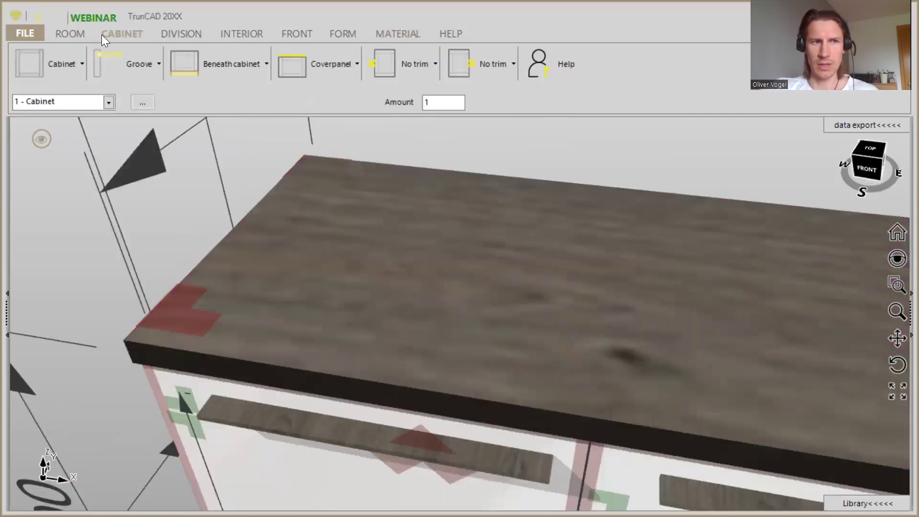
click(71, 63)
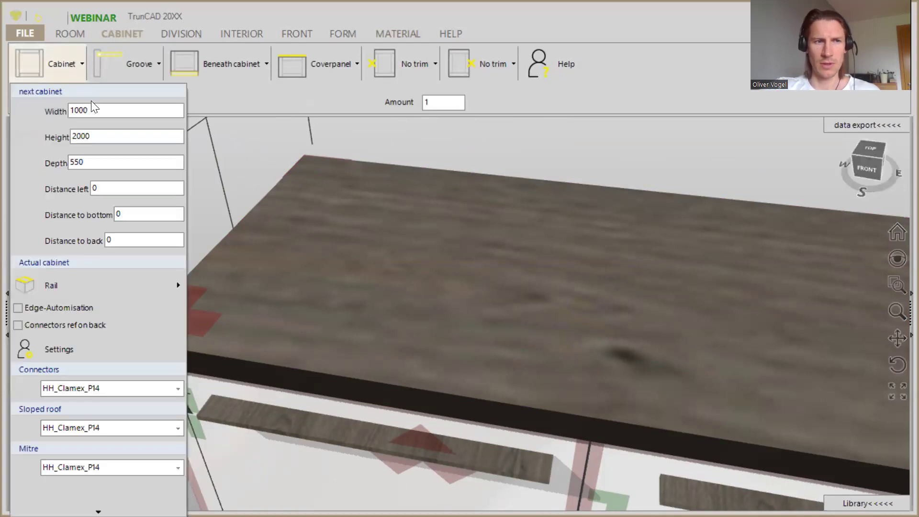
drag(32, 58, 336, 163)
click(318, 163)
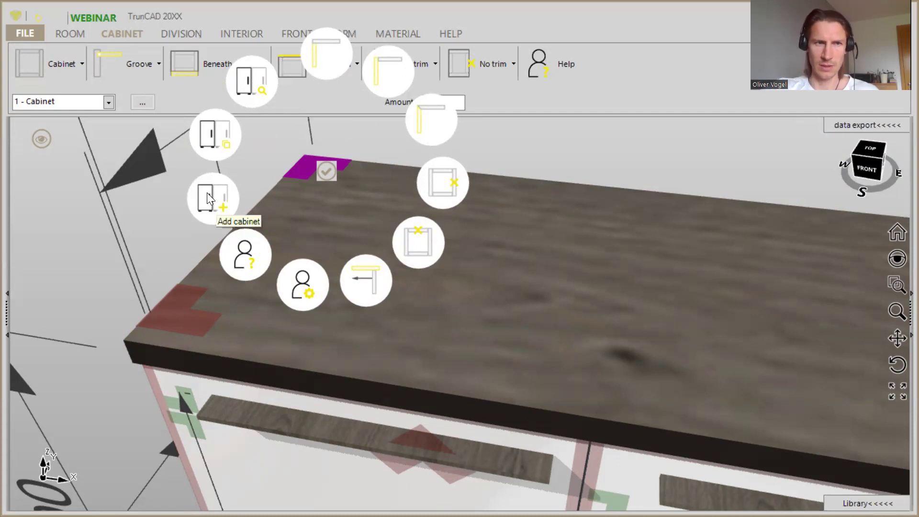
click(214, 139)
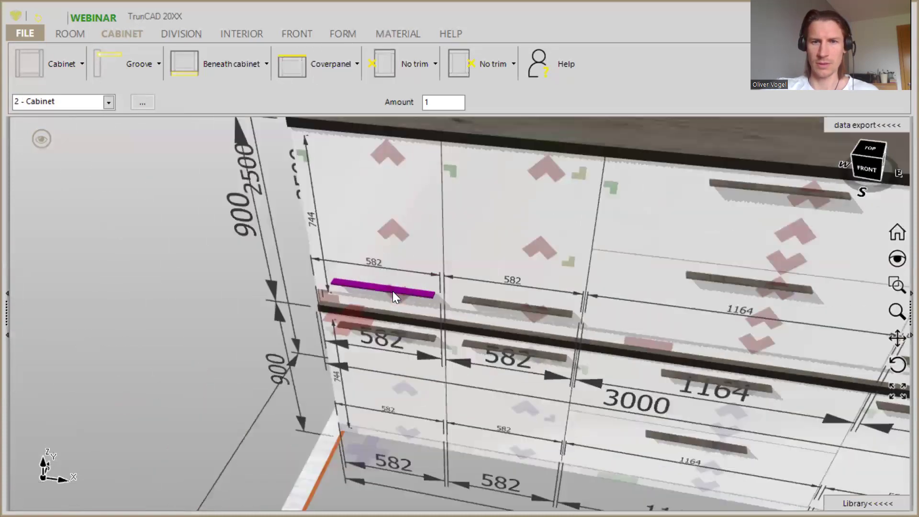
Examine the area markers on the upper cabinet, comparing those of the single compartments with the one for the whole interior.
scroll(398, 293, down, 3)
middle_drag(399, 292, 407, 260)
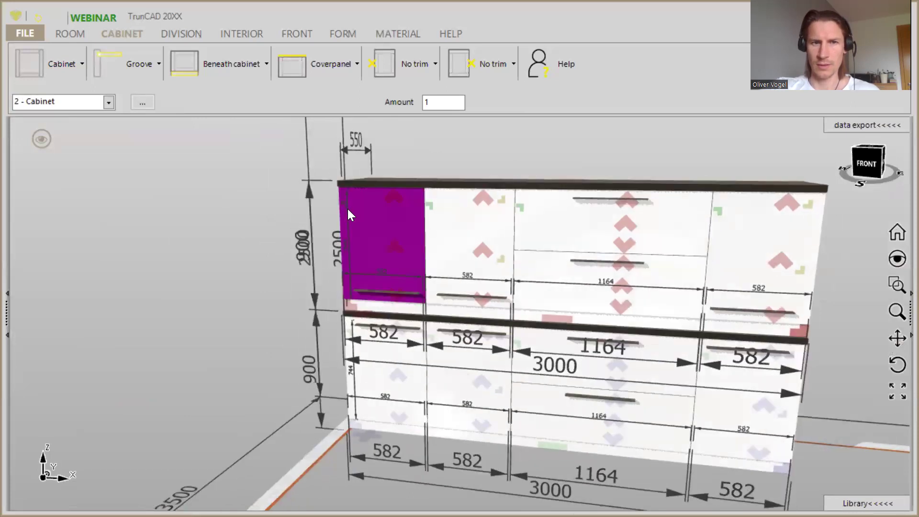
scroll(349, 210, up, 3)
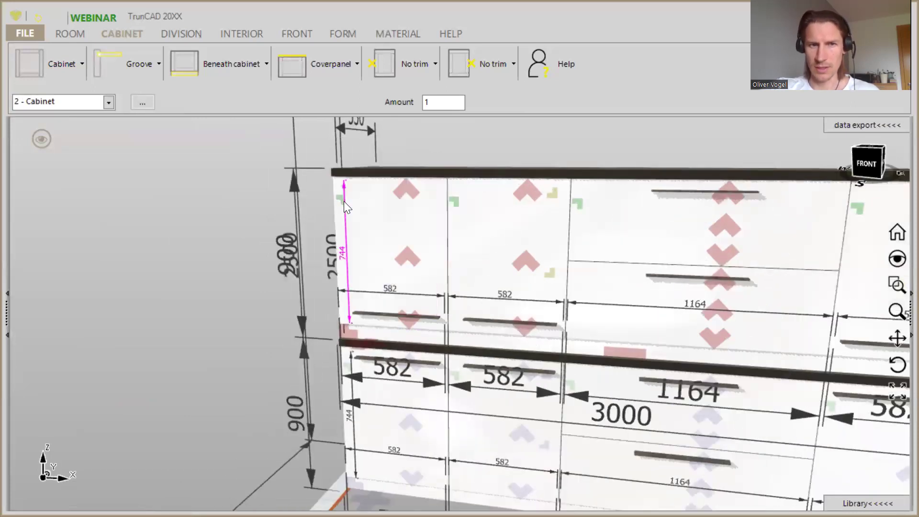
scroll(344, 201, up, 4)
scroll(339, 184, down, 2)
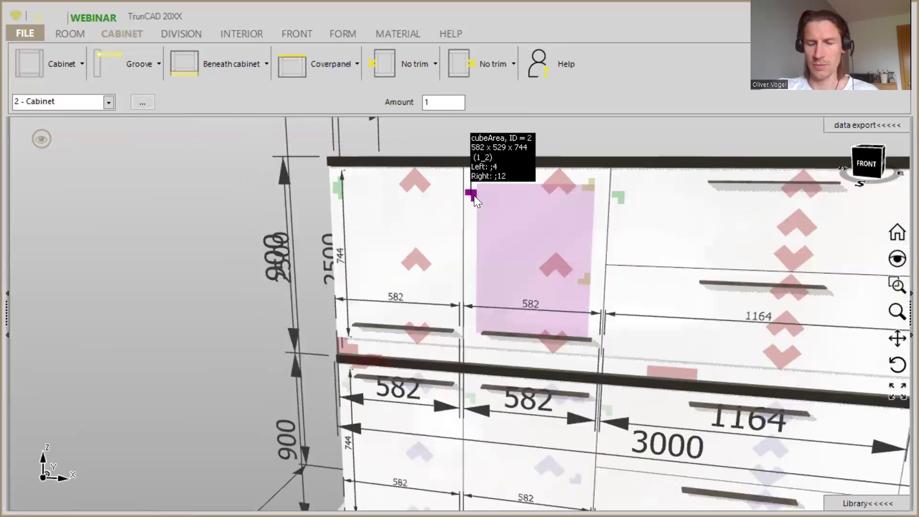
scroll(474, 195, down, 2)
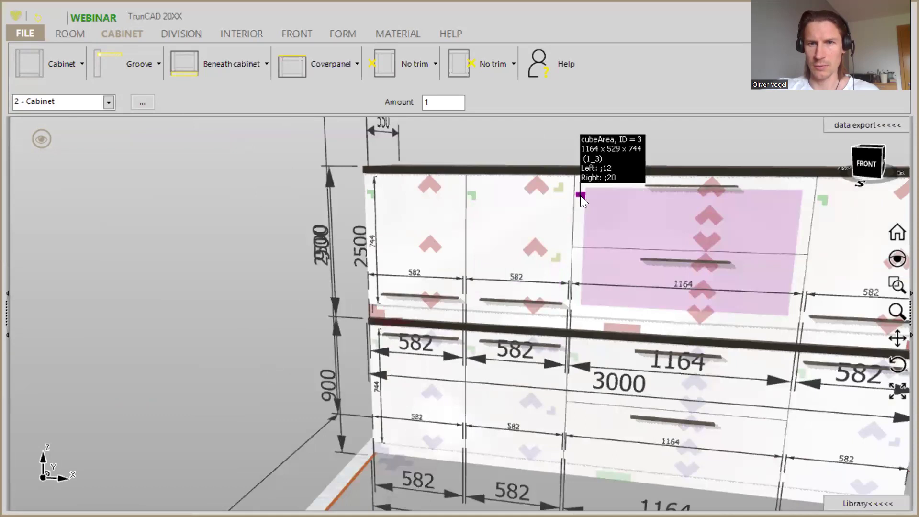
click(428, 196)
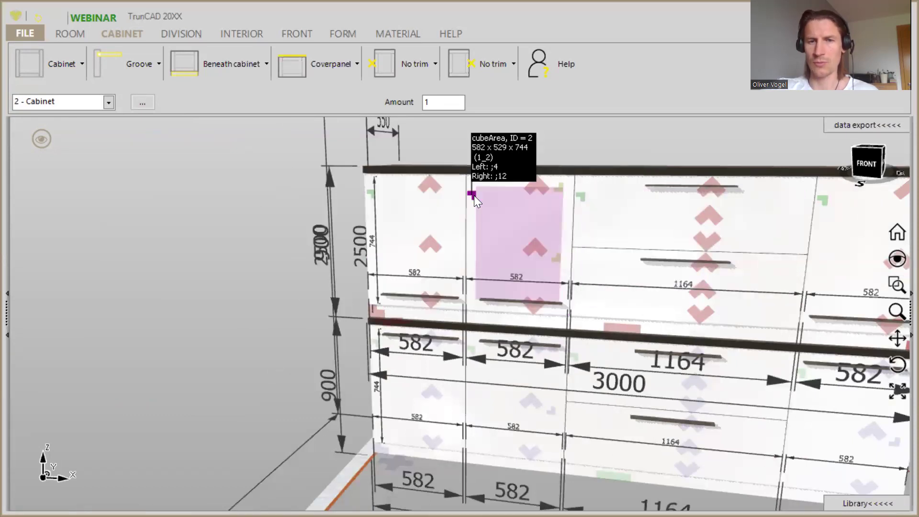
click(405, 191)
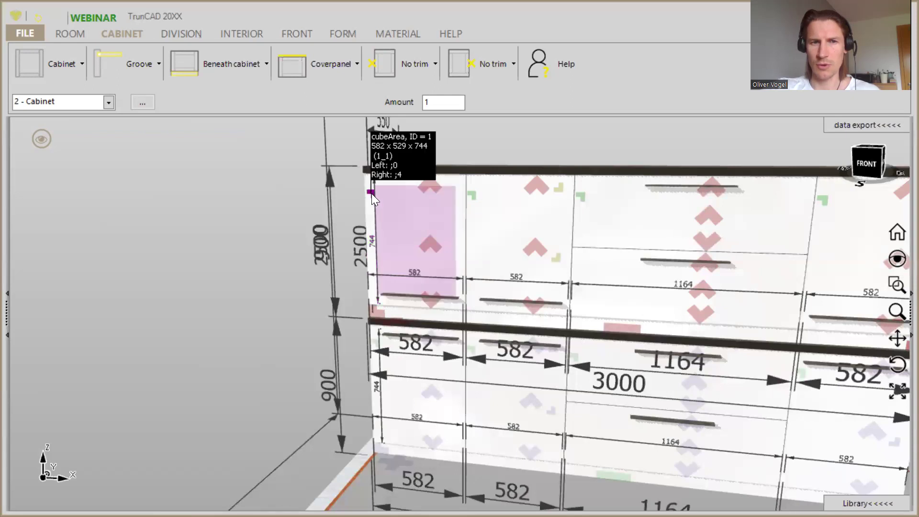
scroll(386, 187, up, 3)
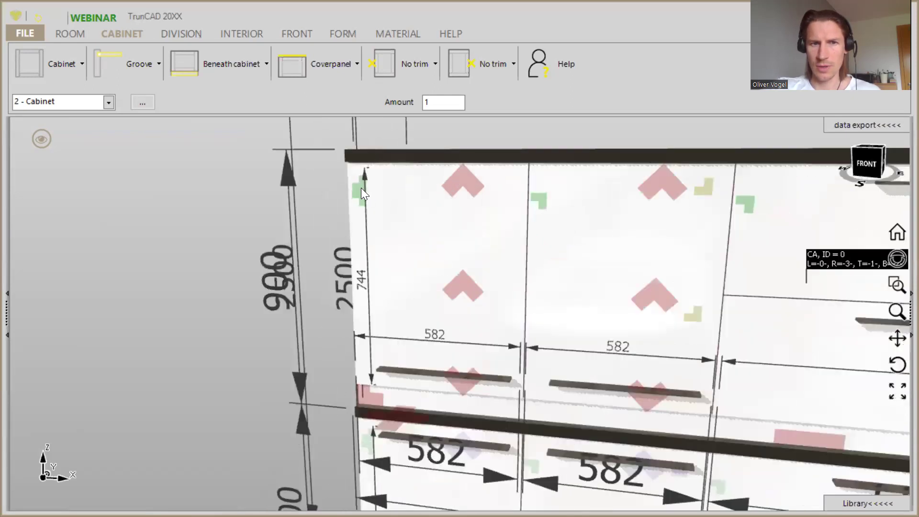
scroll(360, 185, down, 3)
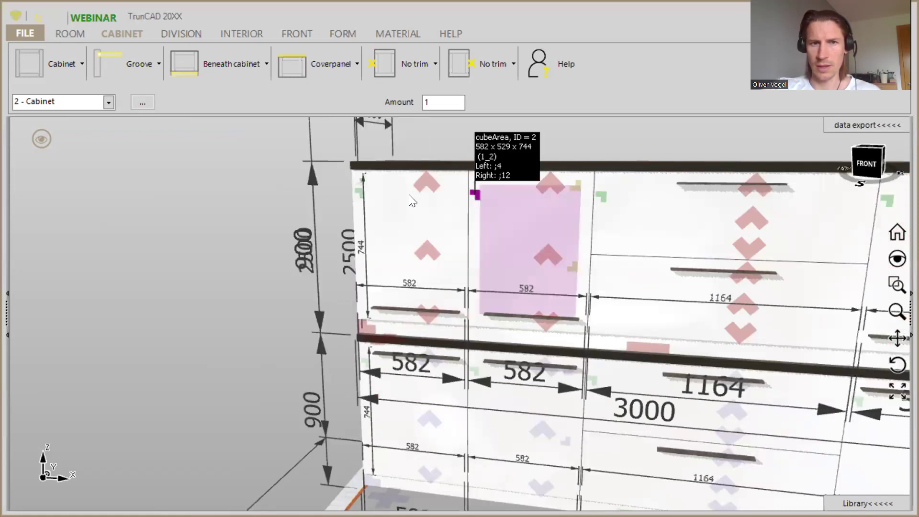
scroll(357, 184, up, 2)
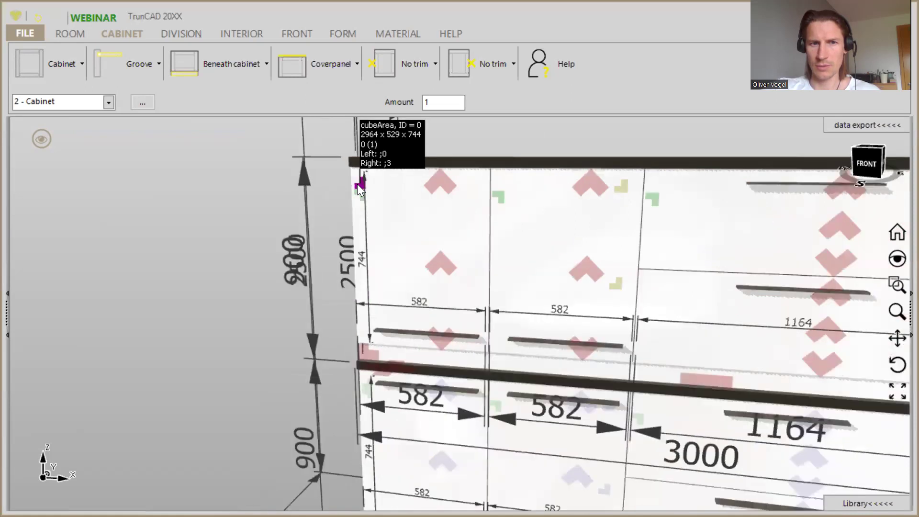
Delete the upper cabinet's entire interior area with its fronts, and set its top trim to No trim to remove the cover panel.
right_click(358, 185)
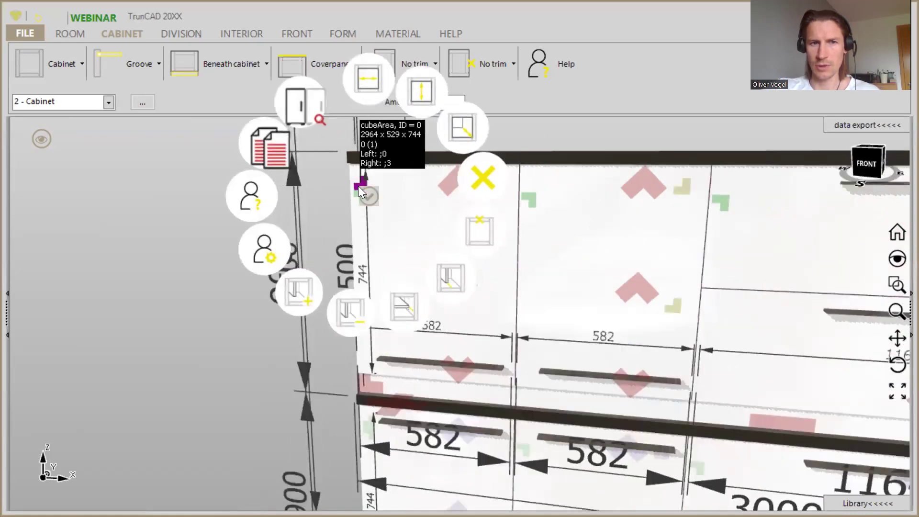
click(481, 181)
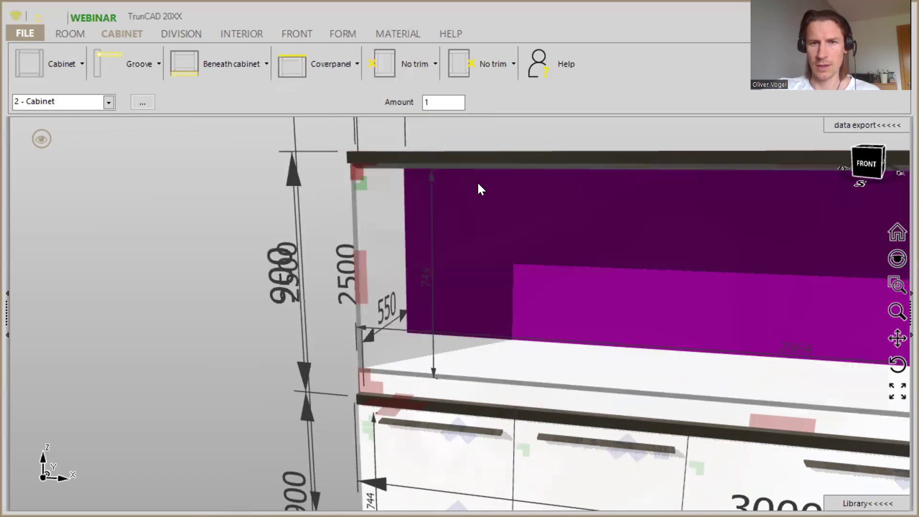
scroll(485, 196, down, 3)
middle_drag(498, 194, 490, 216)
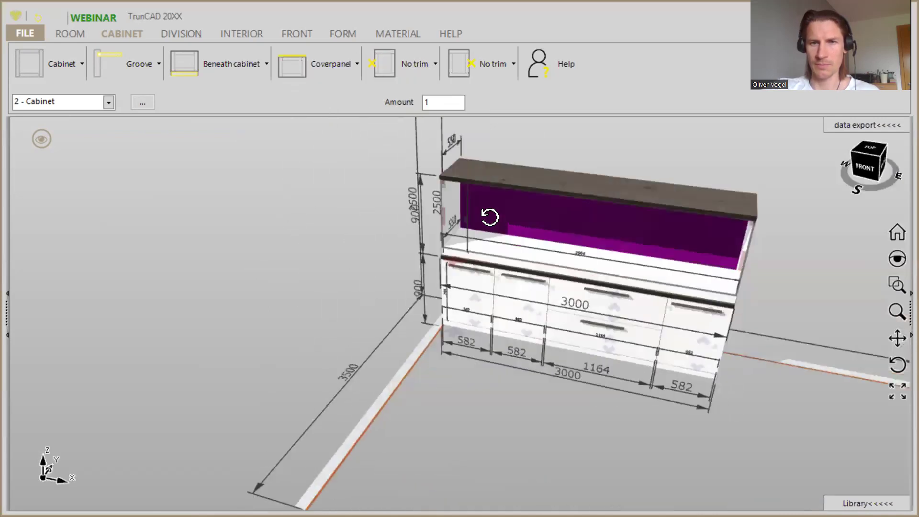
click(322, 64)
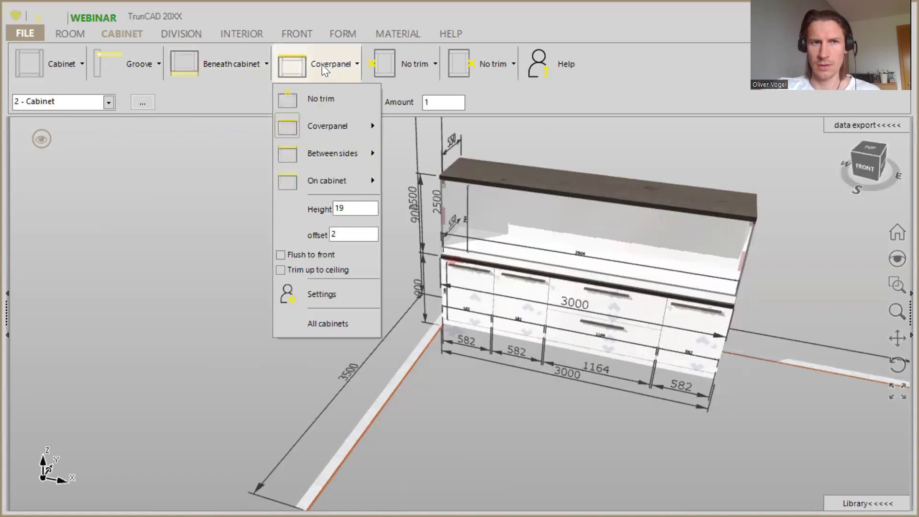
click(318, 100)
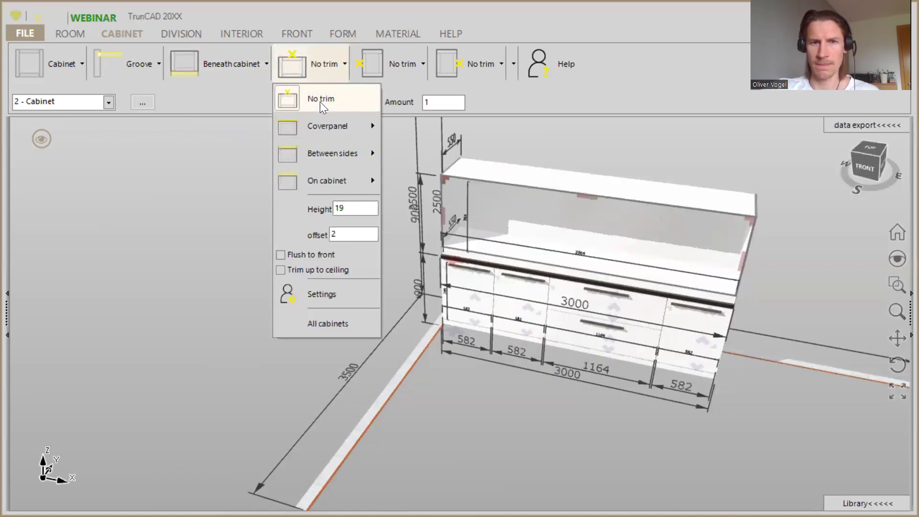
Set the depth of the upper cabinet to 350.
middle_drag(532, 178, 516, 199)
scroll(493, 189, up, 4)
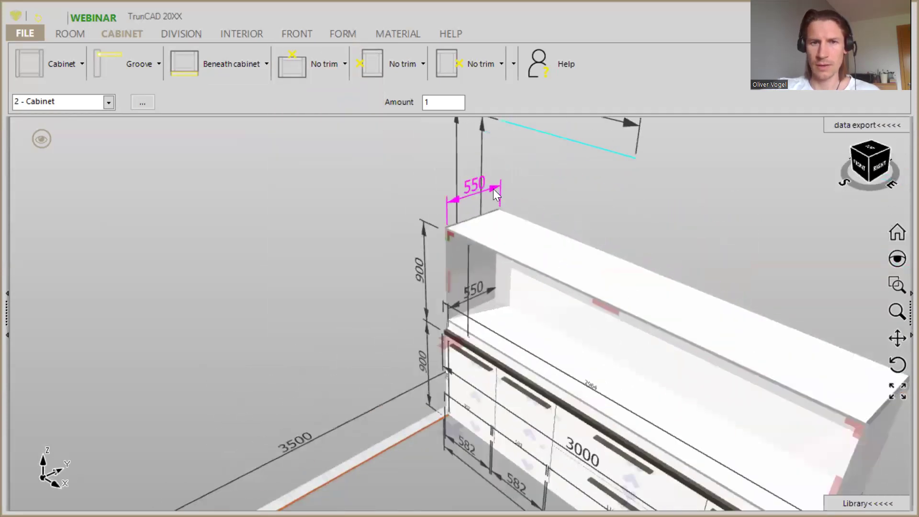
click(493, 189)
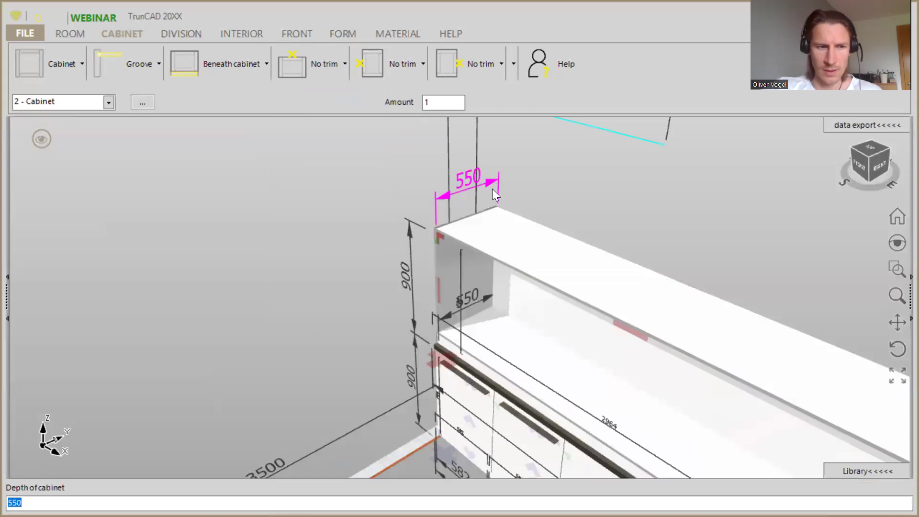
text(350)
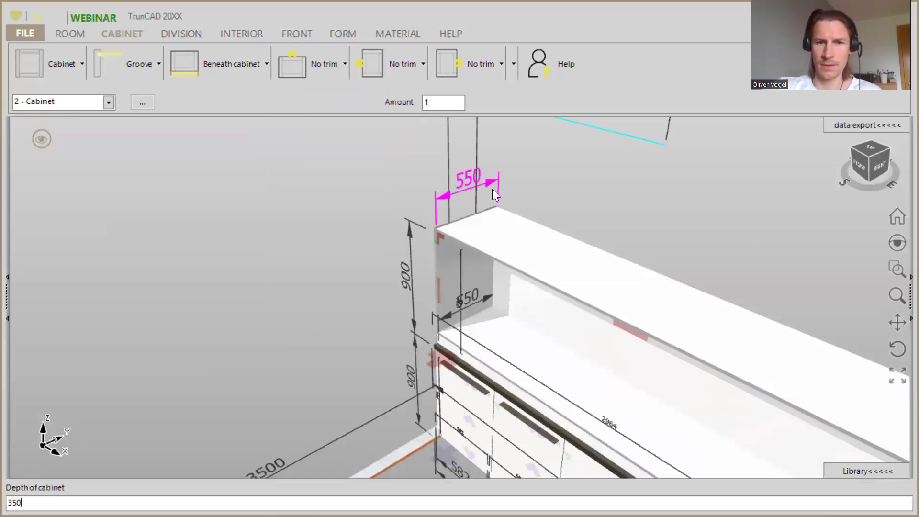
key(Return)
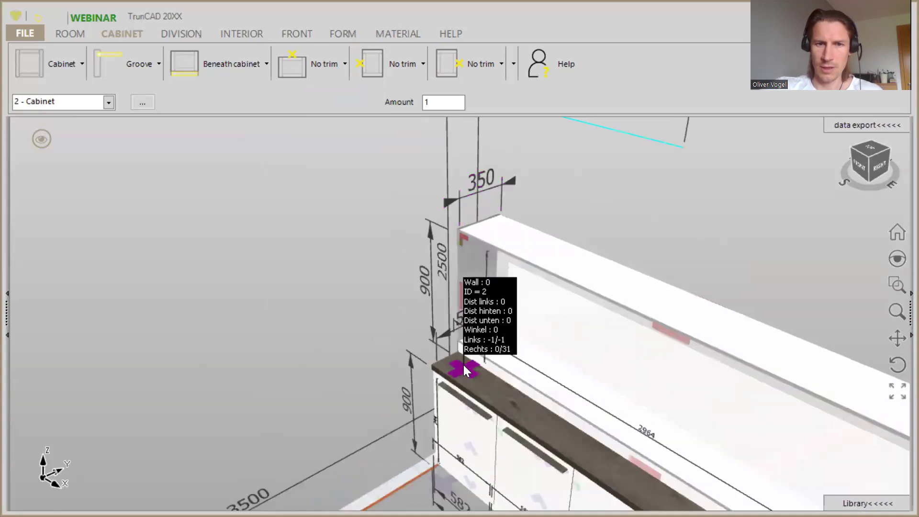
Set the depth of the base cabinet to 600.
scroll(463, 365, up, 3)
scroll(462, 361, up, 1)
middle_drag(343, 273, 340, 269)
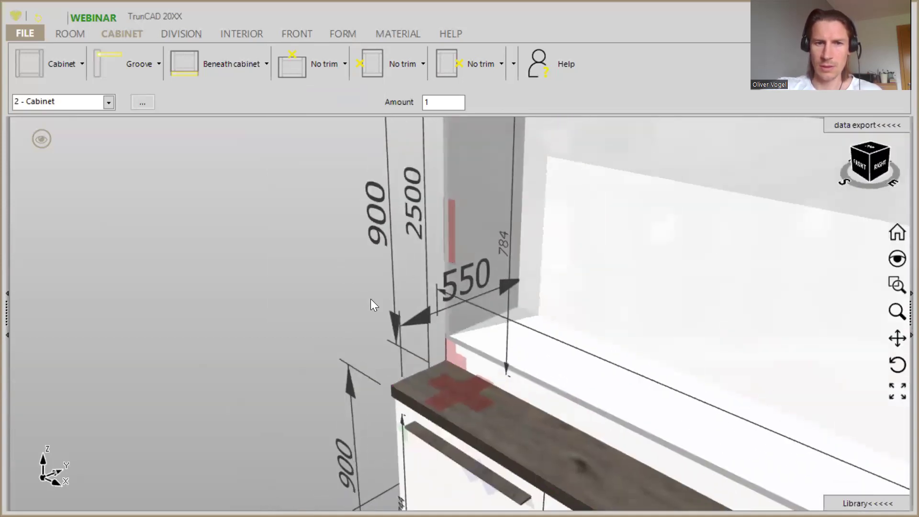
click(413, 323)
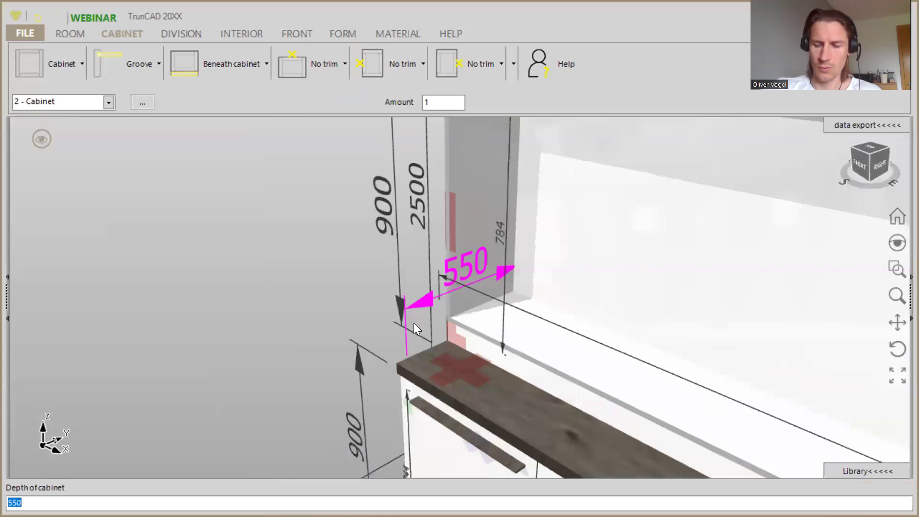
text(600)
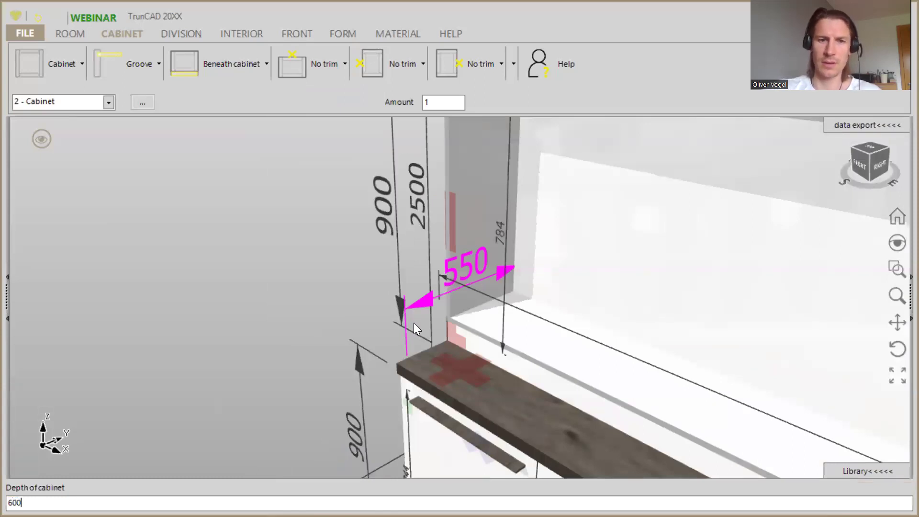
key(Return)
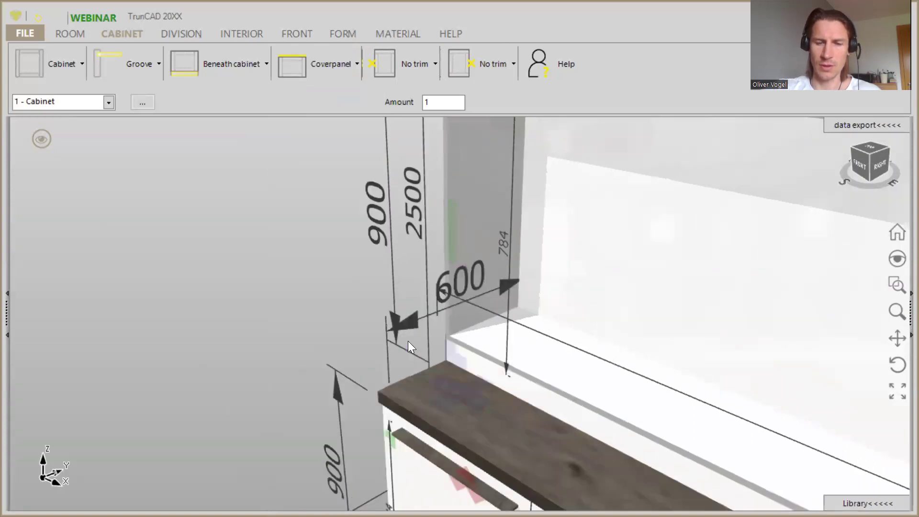
scroll(408, 341, down, 2)
middle_drag(408, 340, 396, 307)
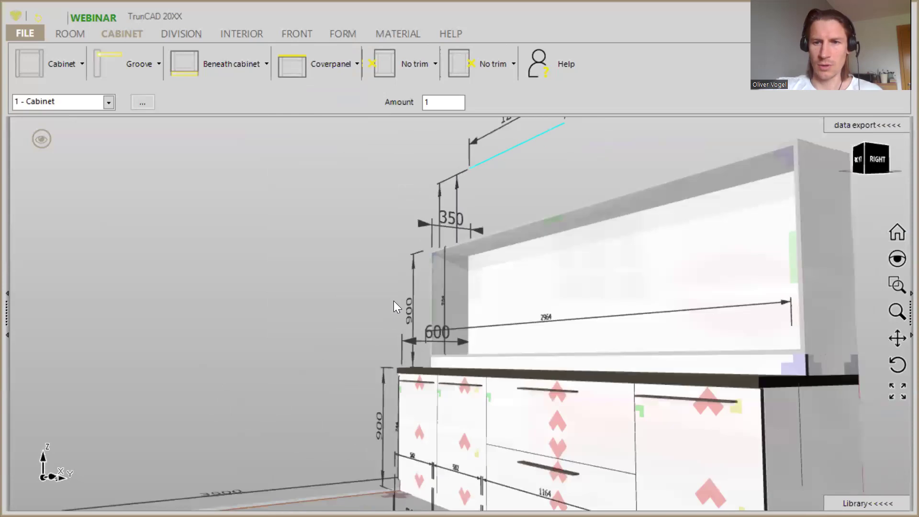
scroll(773, 357, up, 3)
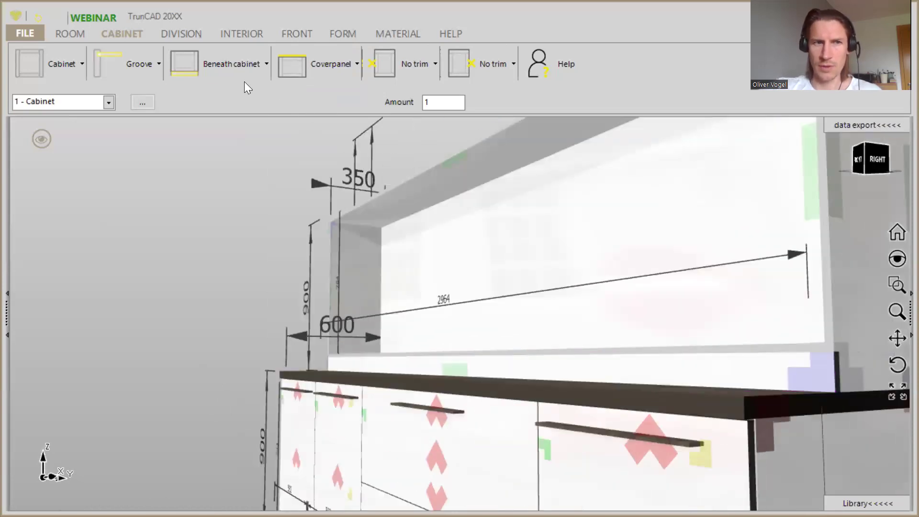
click(244, 75)
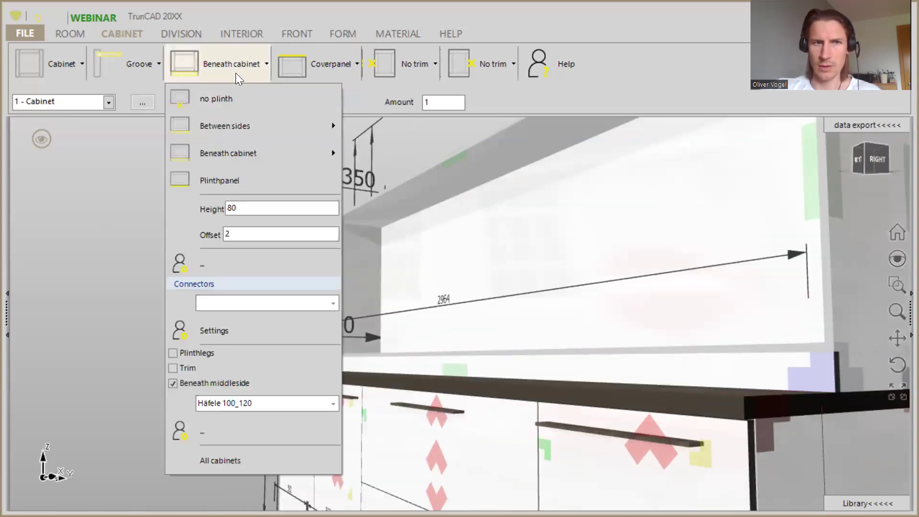
click(419, 145)
middle_drag(311, 273, 289, 266)
scroll(289, 355, down, 3)
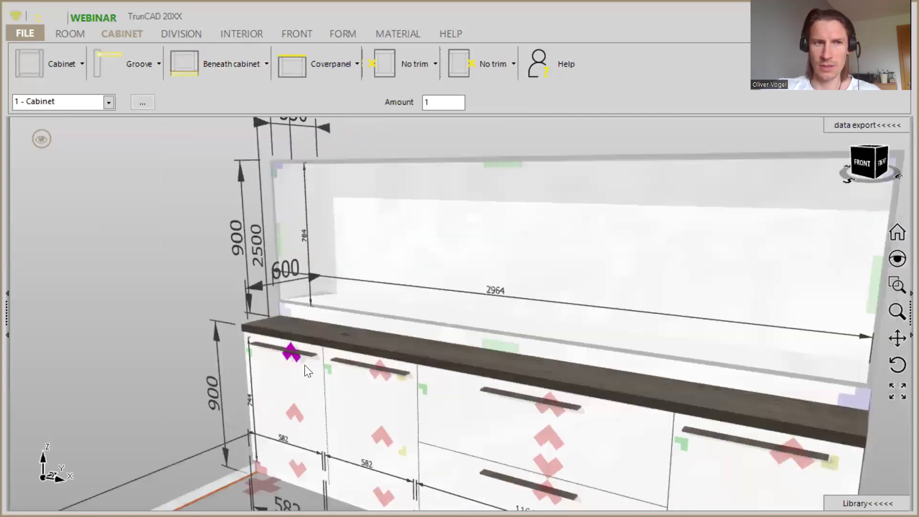
Make cabinet 2 the active cabinet and remove its plinth with the no plinth option.
click(108, 102)
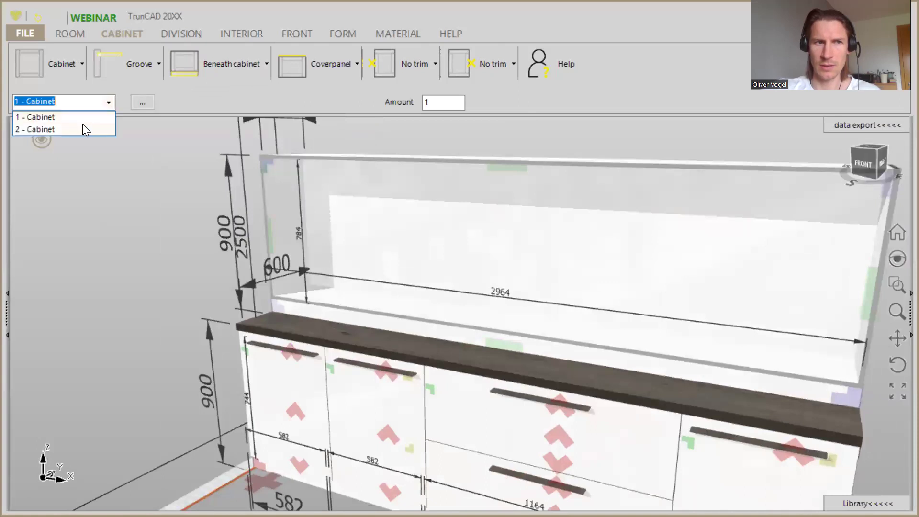
click(53, 129)
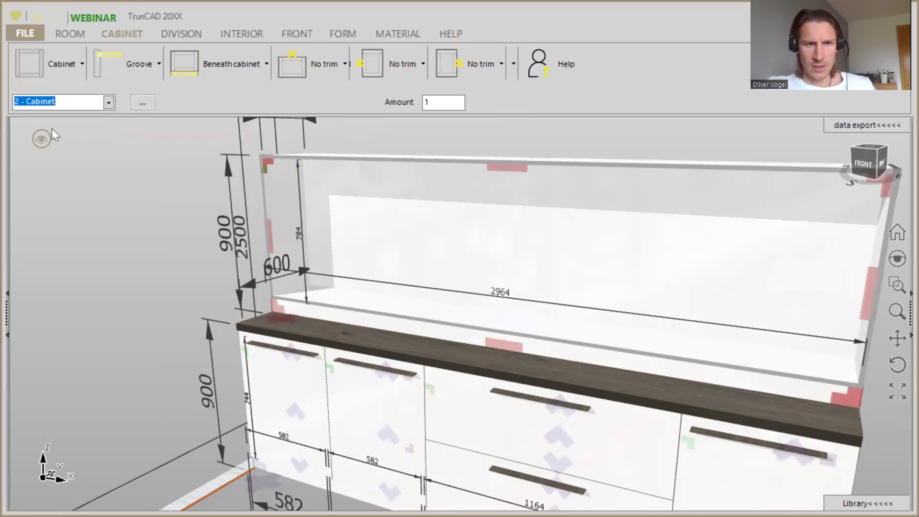
click(228, 75)
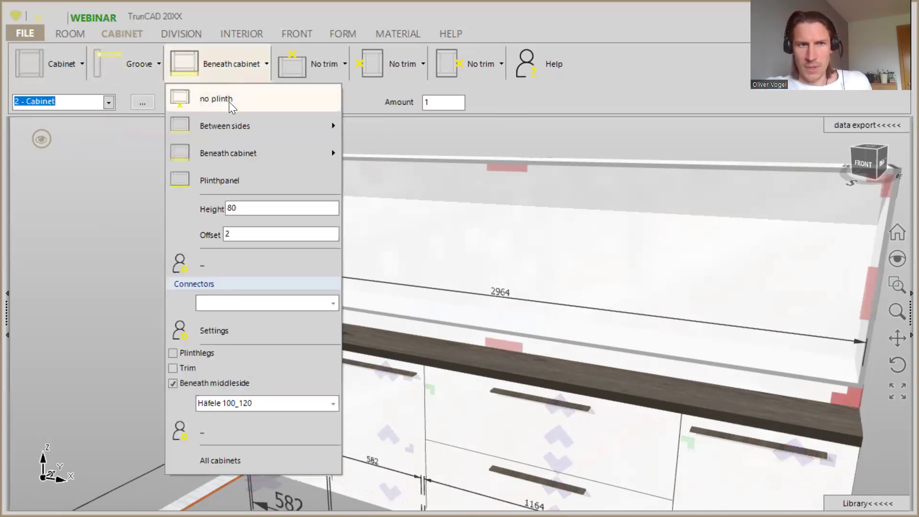
click(229, 101)
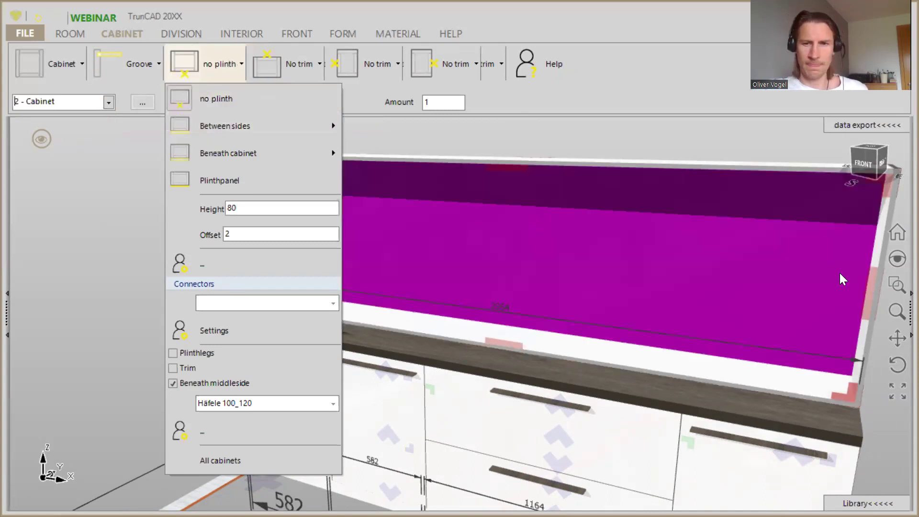
click(688, 145)
middle_drag(687, 145, 645, 174)
scroll(650, 154, down, 3)
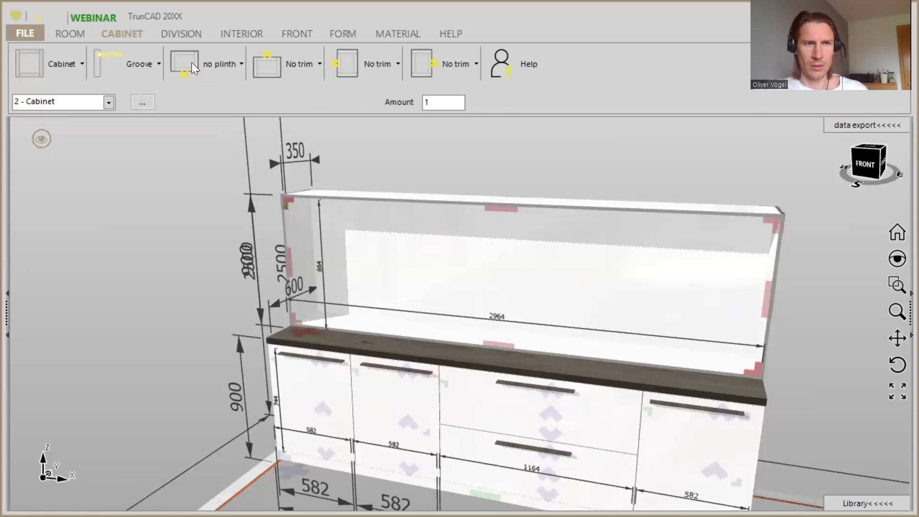
Divide the upper cabinet's interior evenly with four vertical partitions.
click(181, 38)
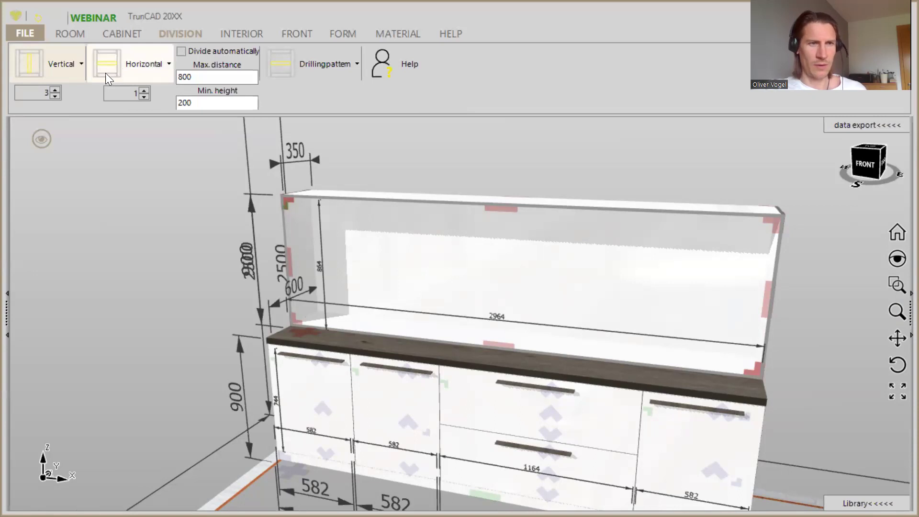
click(55, 89)
click(35, 70)
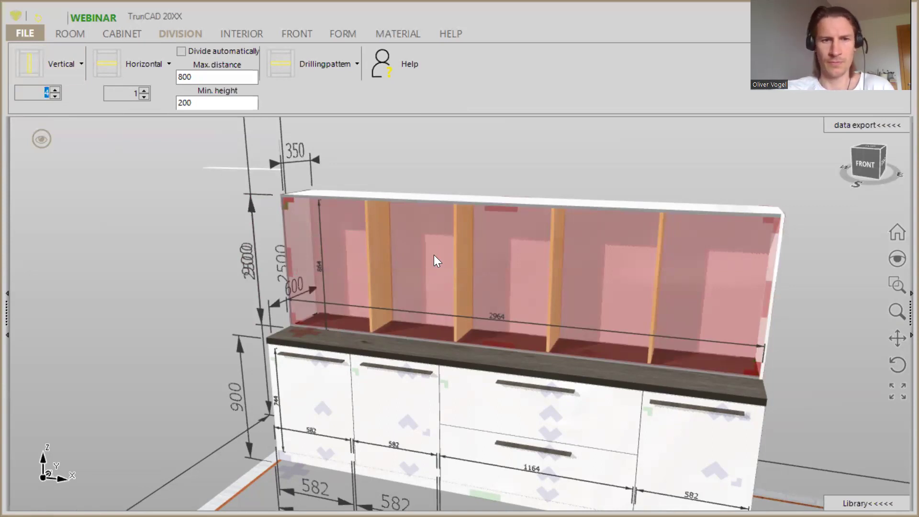
click(434, 256)
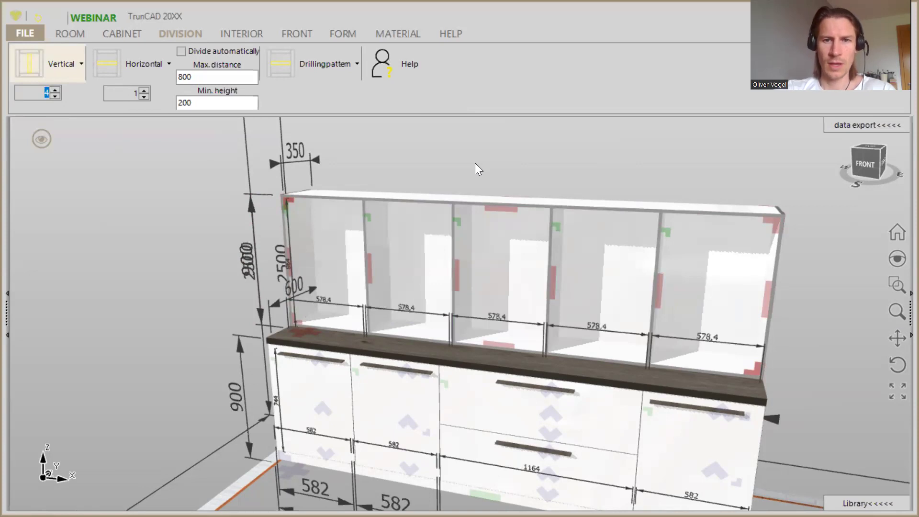
Compare the upper cabinet's new compartments with the division of the base cabinet beneath it.
scroll(474, 162, up, 4)
scroll(475, 163, down, 6)
mouse_move(475, 163)
middle_down()
mouse_move(492, 148)
mouse_move(503, 154)
mouse_move(487, 157)
middle_up()
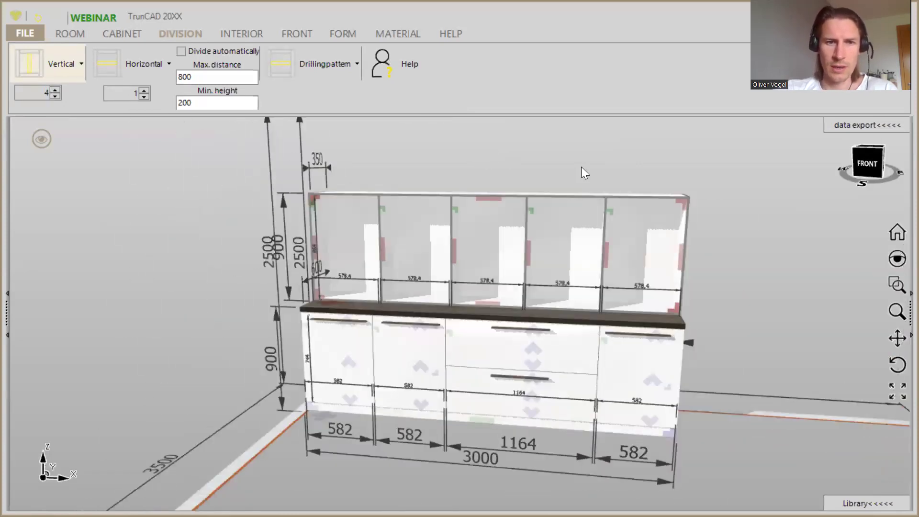
scroll(581, 167, up, 2)
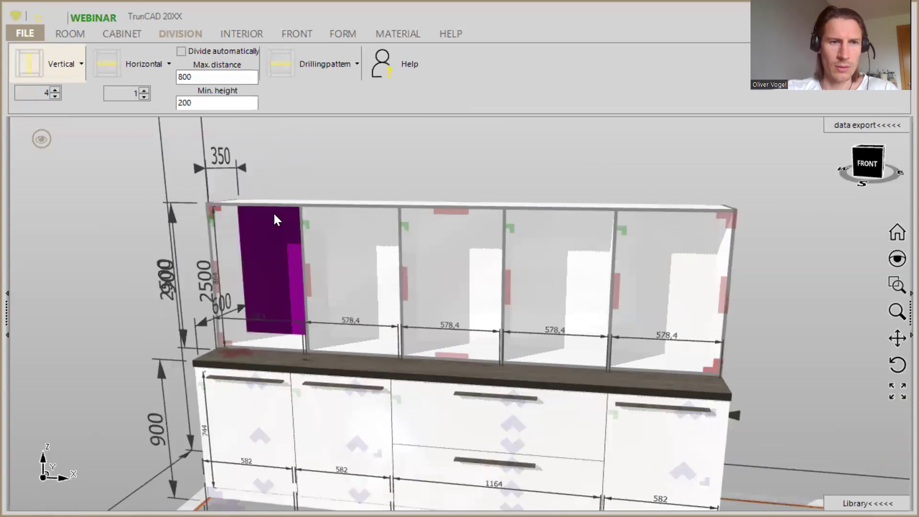
scroll(313, 184, down, 1)
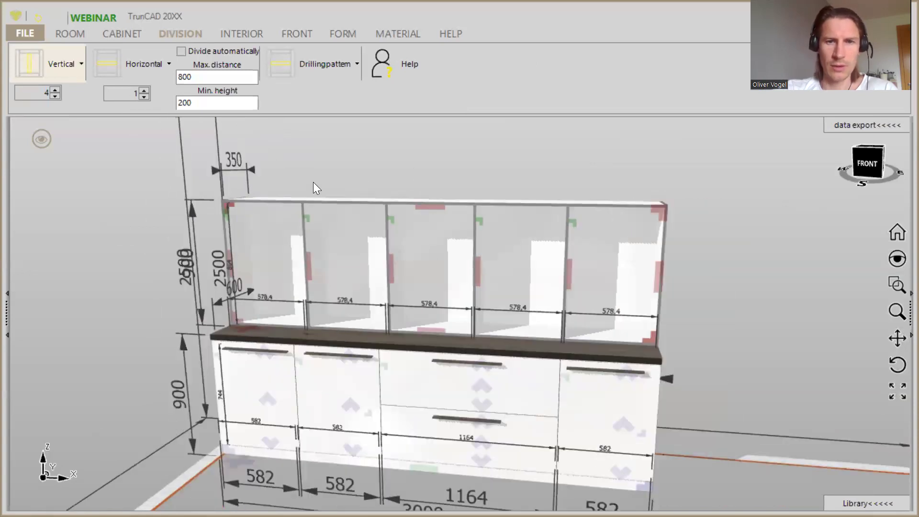
scroll(313, 181, up, 1)
scroll(313, 181, down, 2)
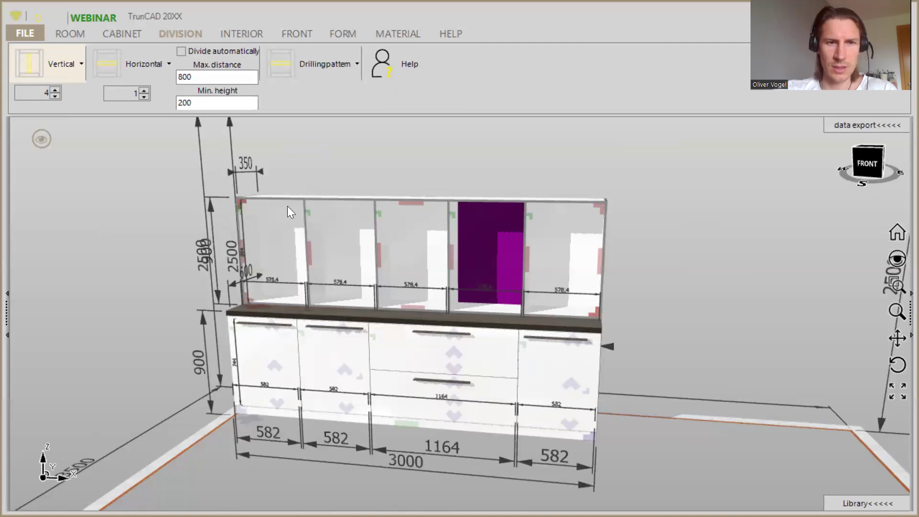
scroll(248, 219, up, 2)
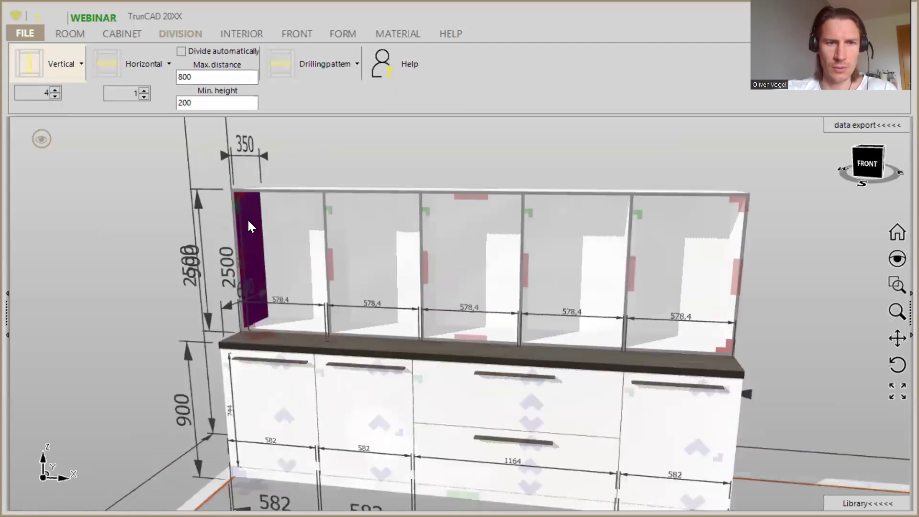
Make the upper cabinet's second compartment from the left twice as wide as the others by giving it a width of 2.
click(332, 210)
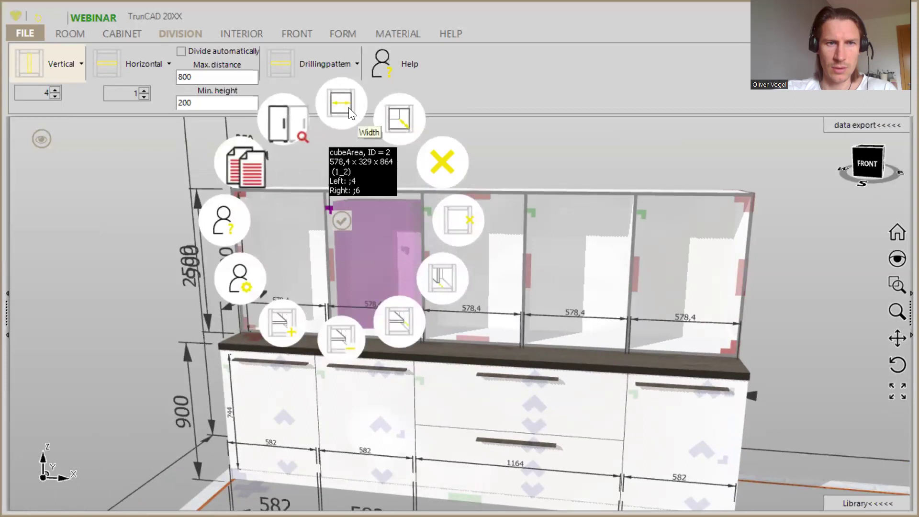
click(348, 108)
text(2)
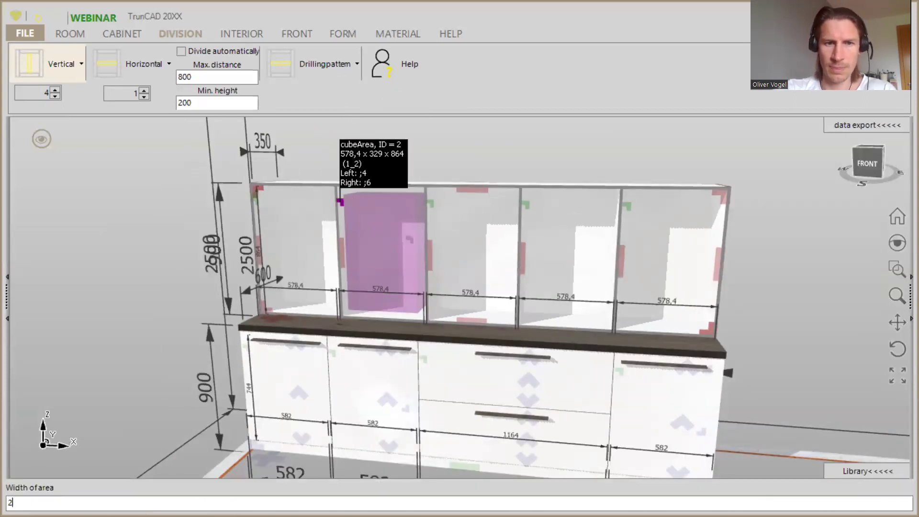
key(Return)
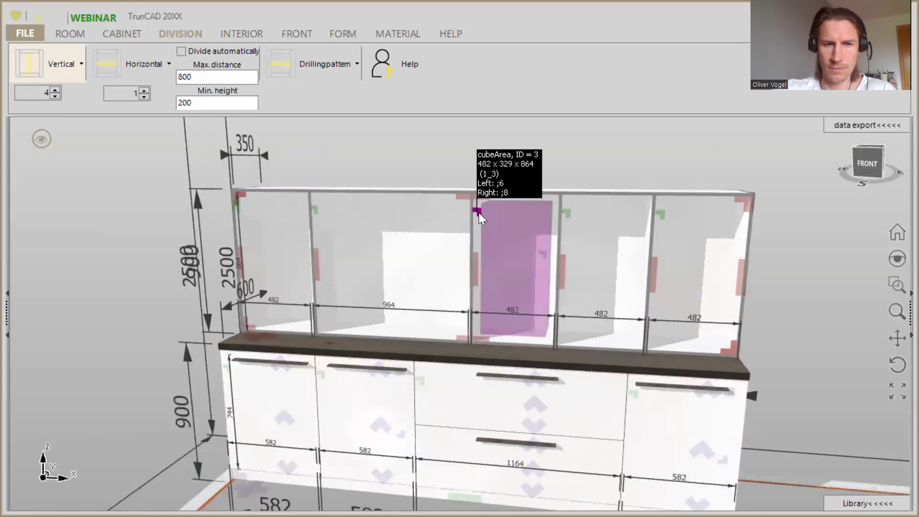
Double the relative width of the upper cabinet's third compartment from the left by giving it a width of 2.
right_click(478, 213)
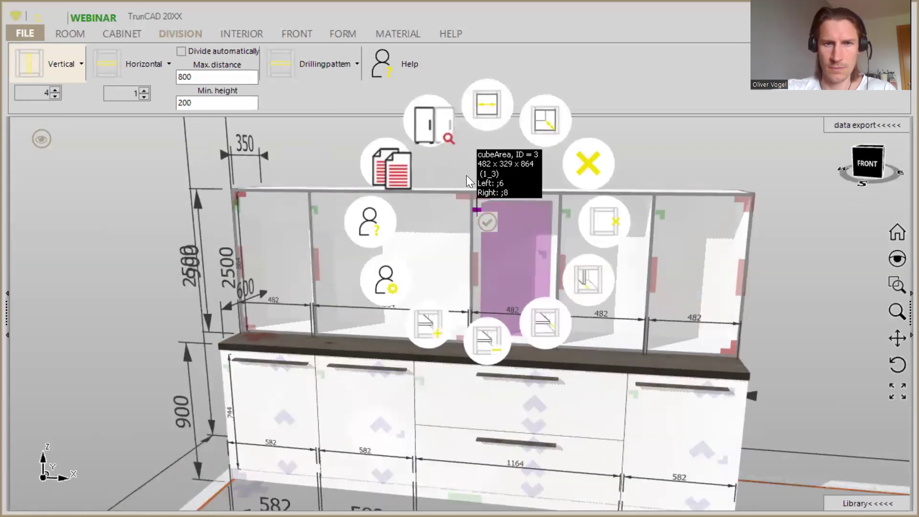
click(495, 101)
text(200)
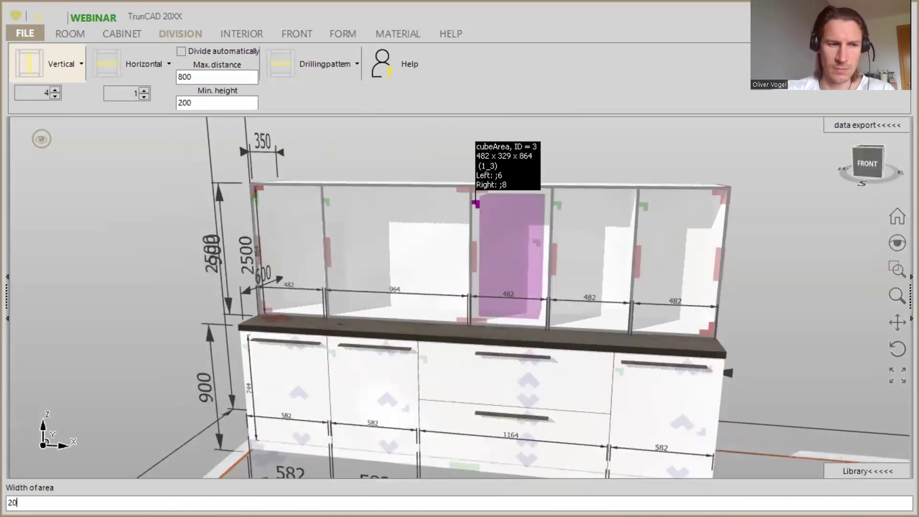
key(BackSpace)
key(BackSpace)
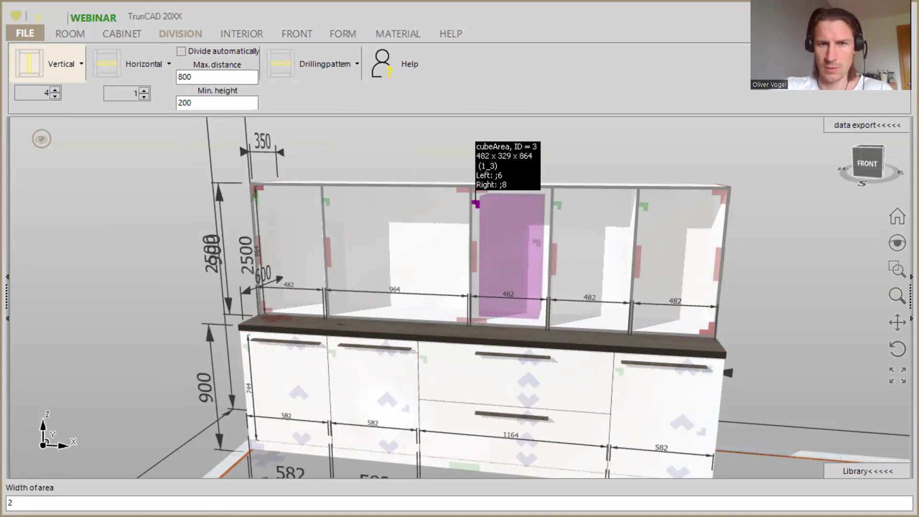
key(Return)
Give the upper cabinet's fourth compartment from the left a width of 2 as well.
right_click(592, 214)
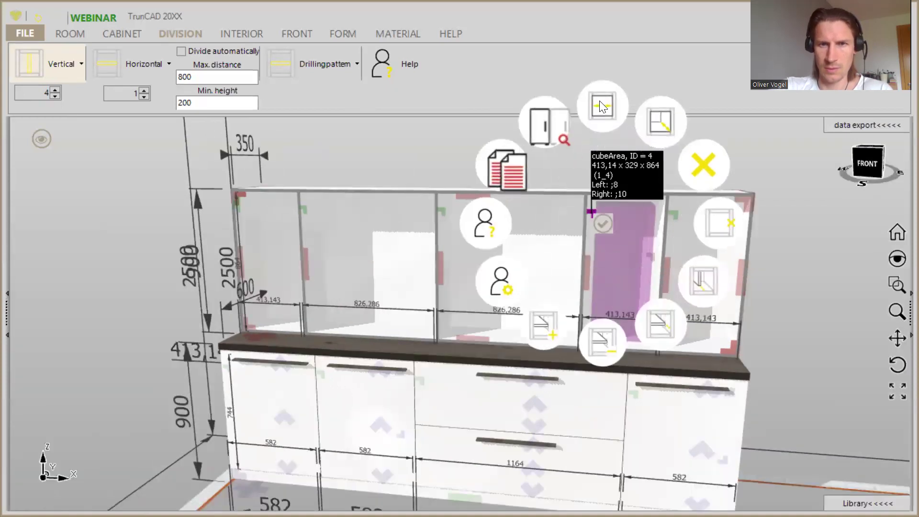
click(602, 106)
text(2)
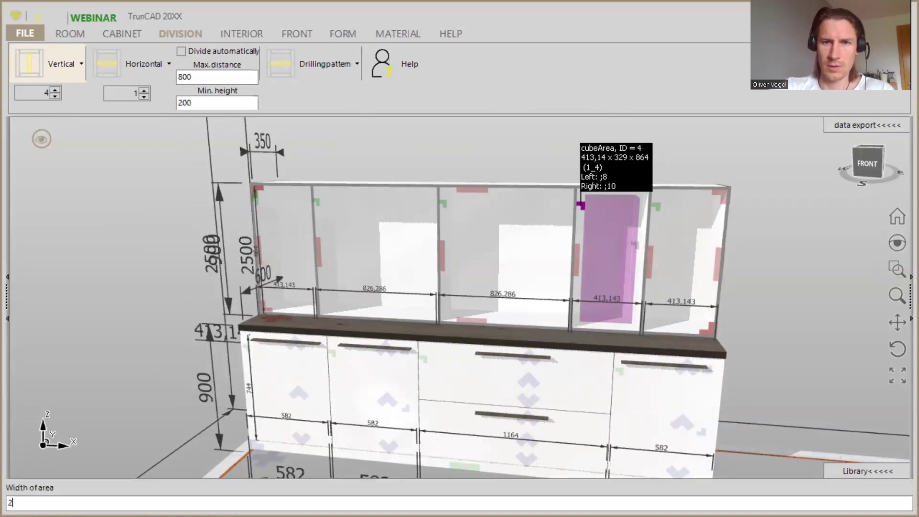
key(Return)
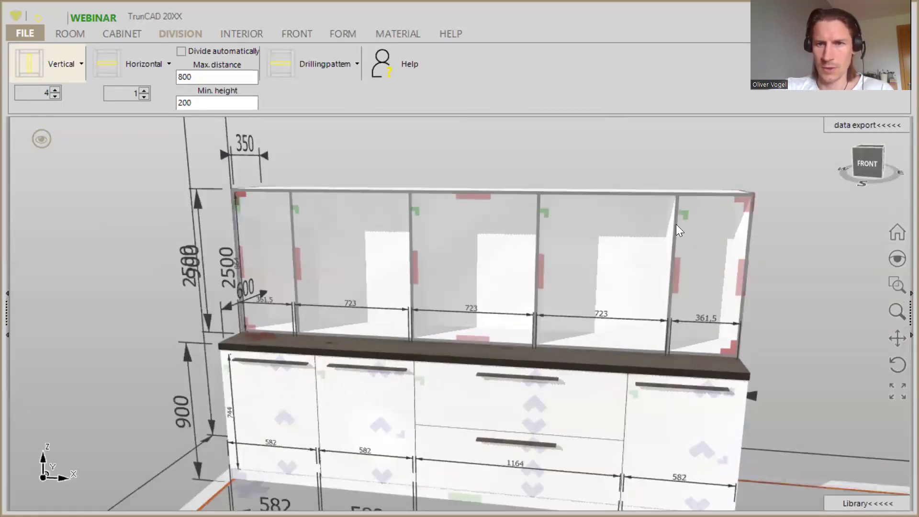
Fix the width of the upper cabinet's rightmost compartment at 300 mm.
click(685, 212)
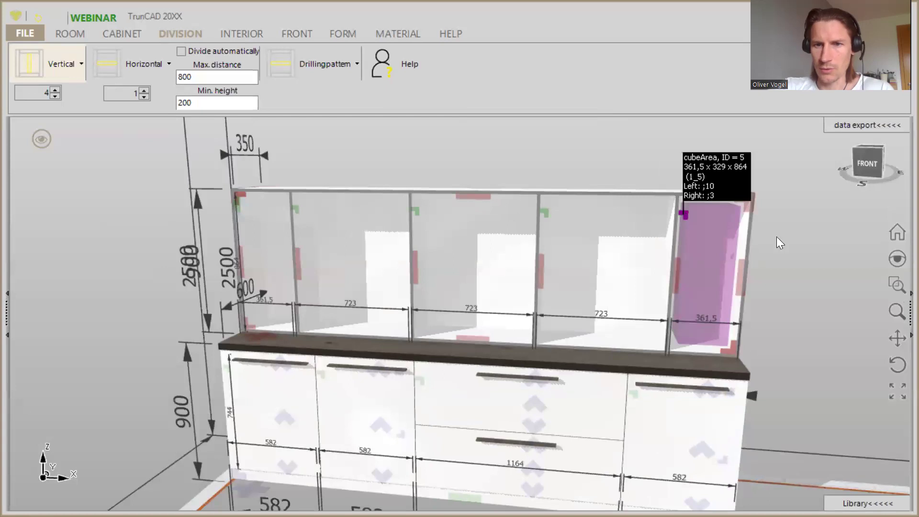
scroll(822, 293, up, 1)
scroll(814, 280, down, 2)
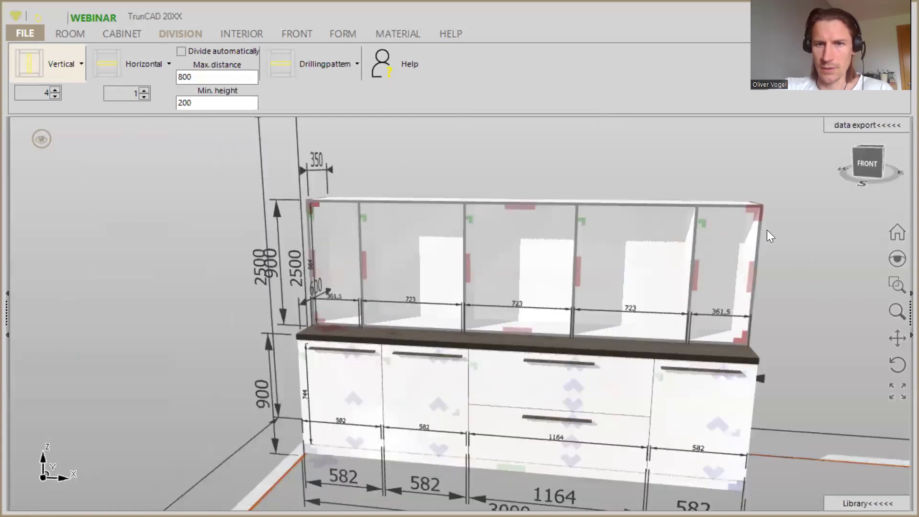
scroll(886, 246, up, 1)
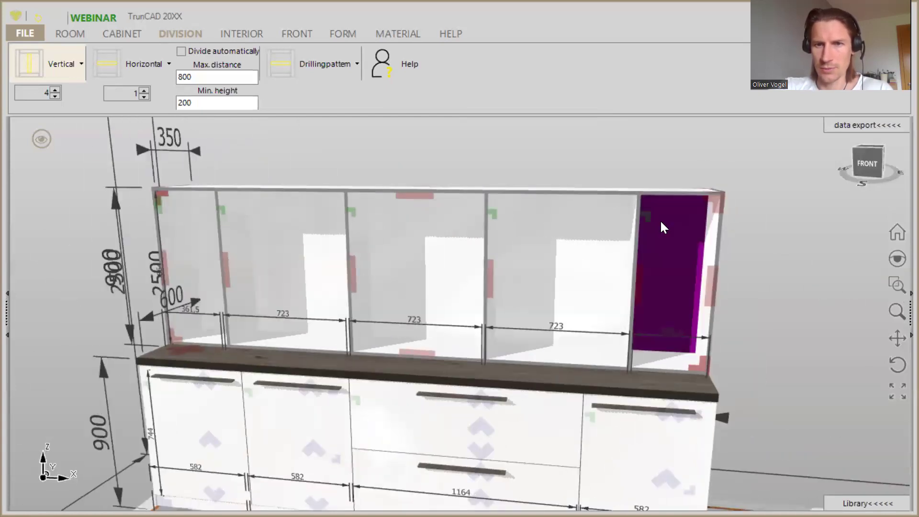
scroll(641, 218, up, 2)
right_click(639, 211)
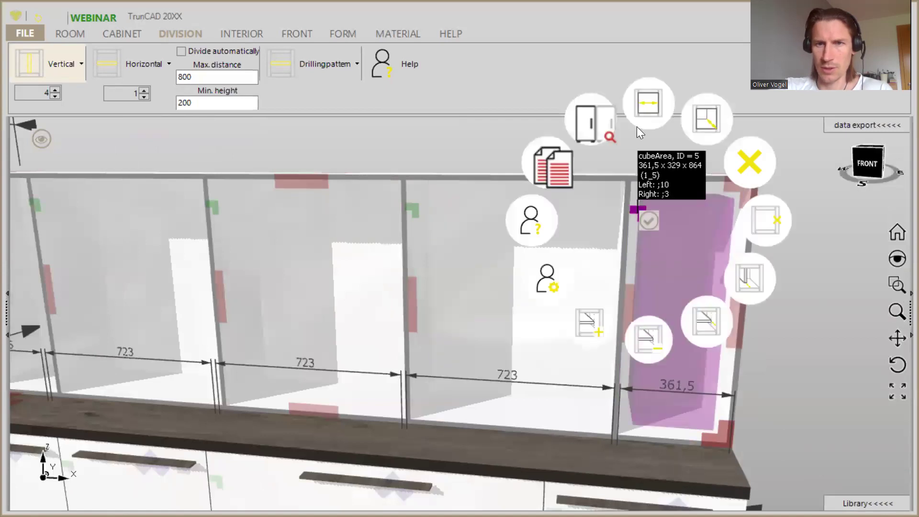
click(645, 110)
text(300)
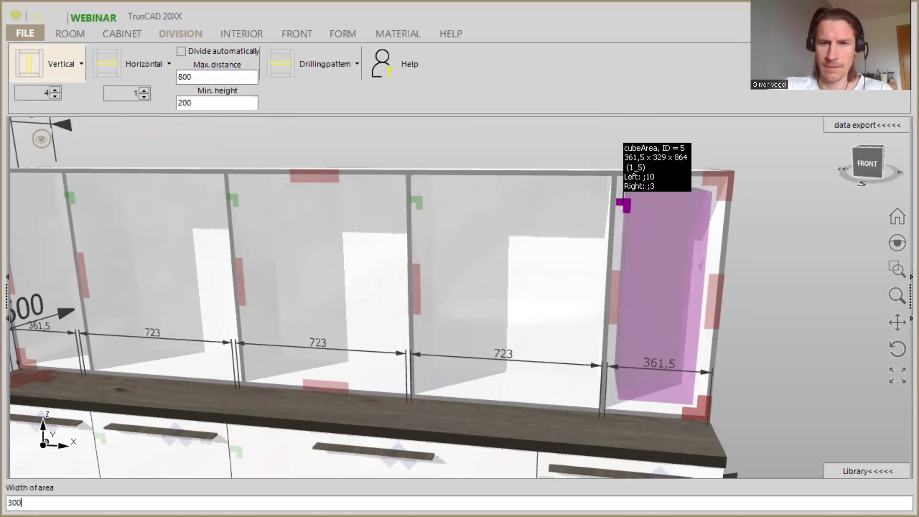
key(Return)
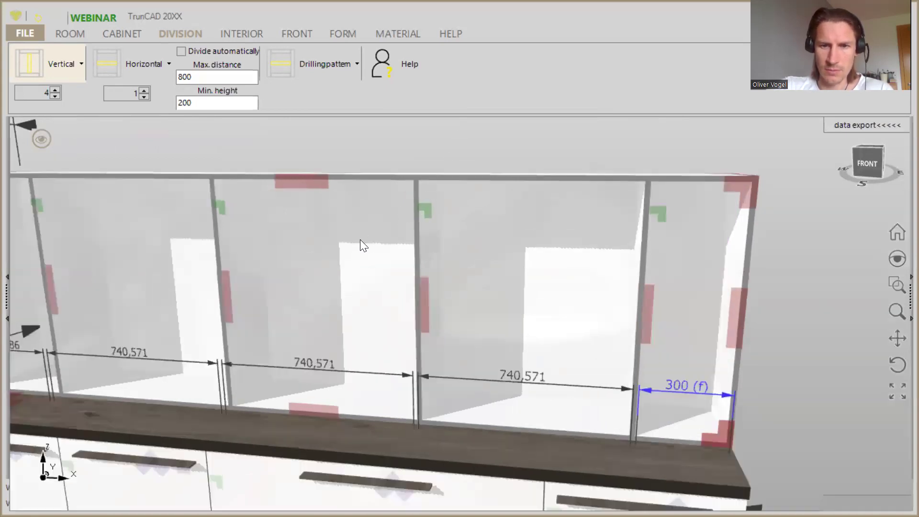
Fix the width of the upper cabinet's leftmost compartment at 300 mm.
scroll(484, 225, up, 2)
middle_drag(426, 248, 723, 240)
scroll(503, 352, up, 2)
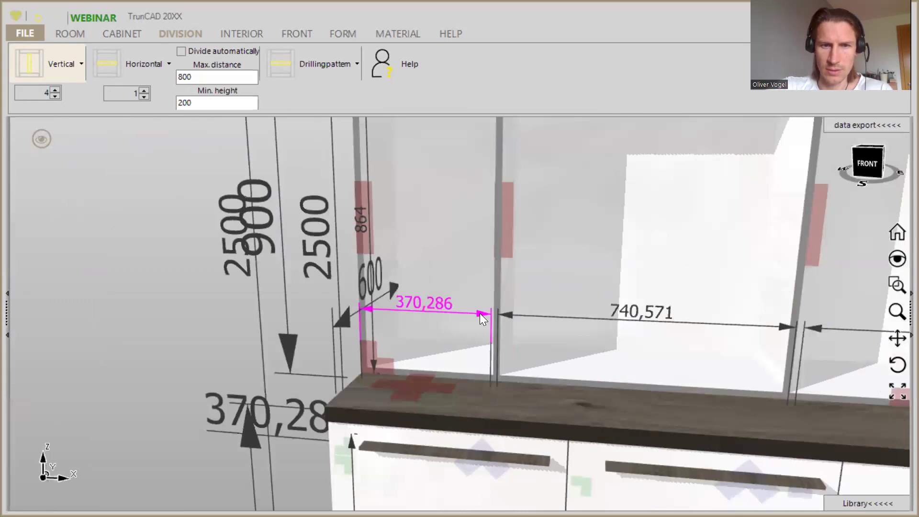
scroll(479, 313, up, 2)
click(479, 313)
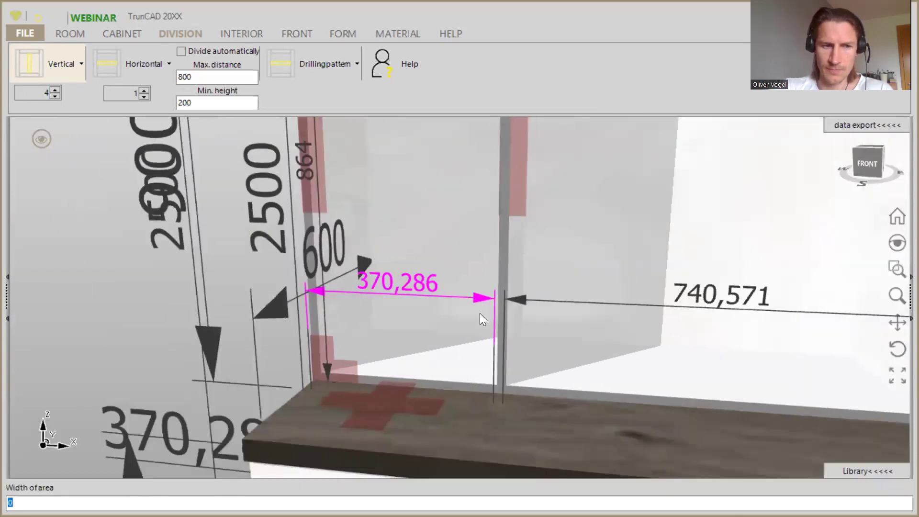
text(300)
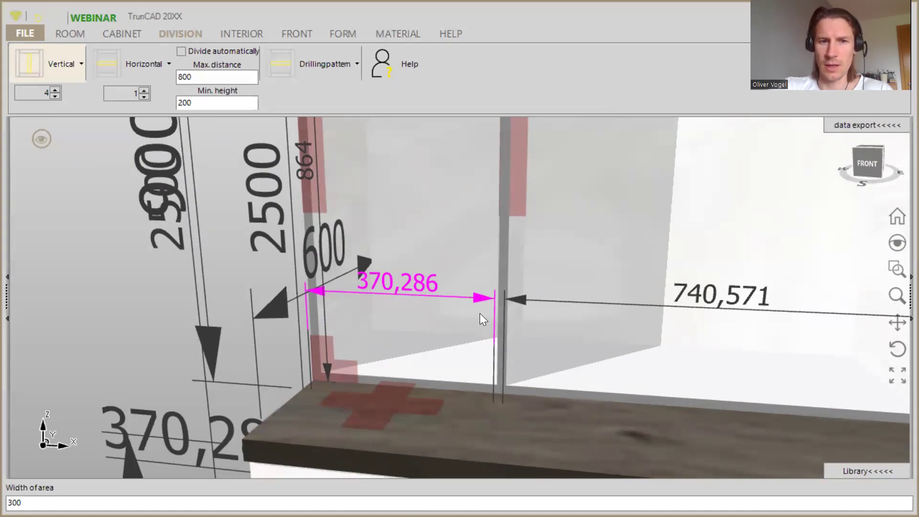
key(Return)
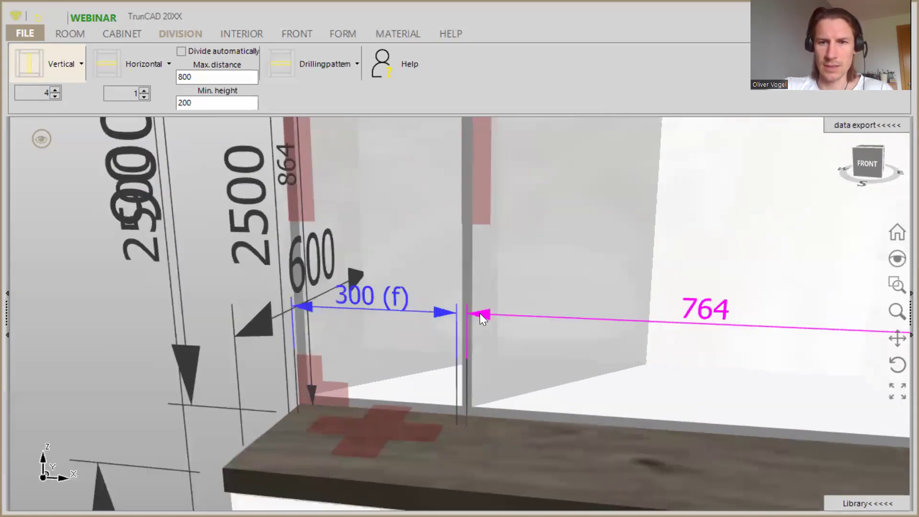
Let the upper cabinet's vertical partitions pass through its top panel.
scroll(479, 313, down, 2)
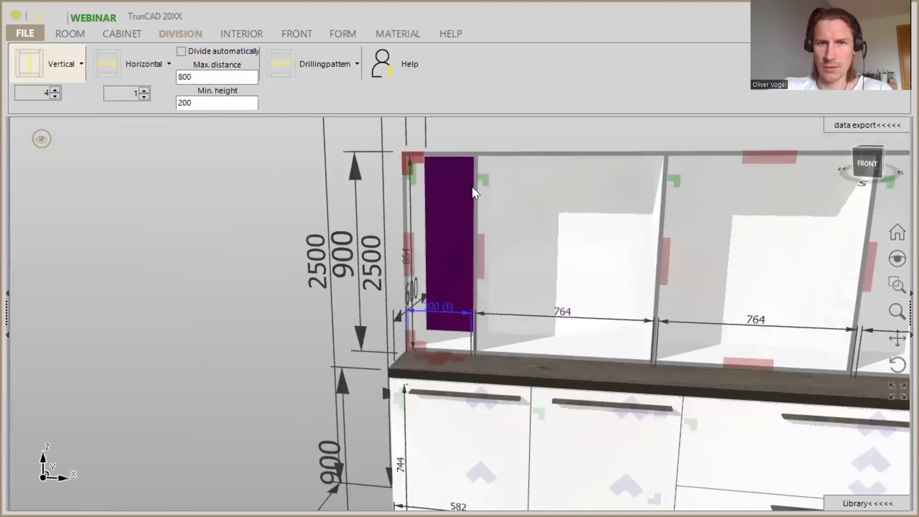
scroll(708, 205, down, 3)
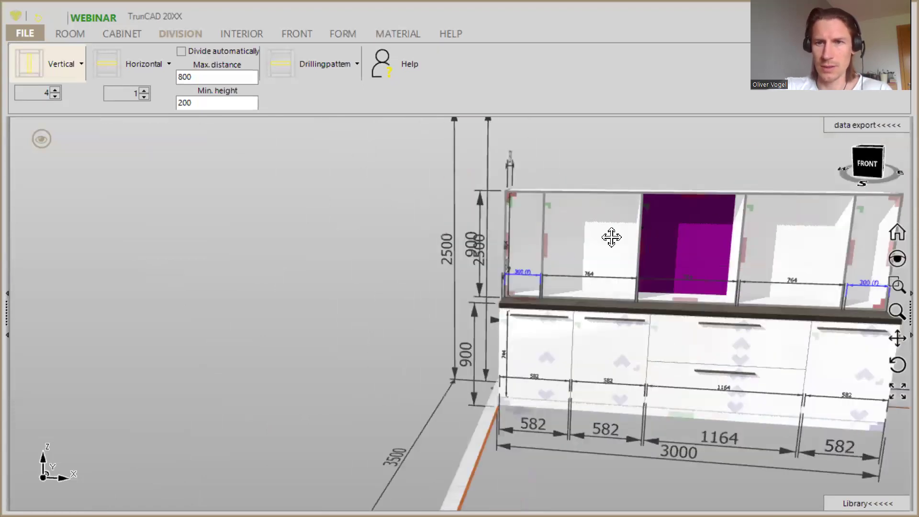
middle_drag(621, 193, 612, 187)
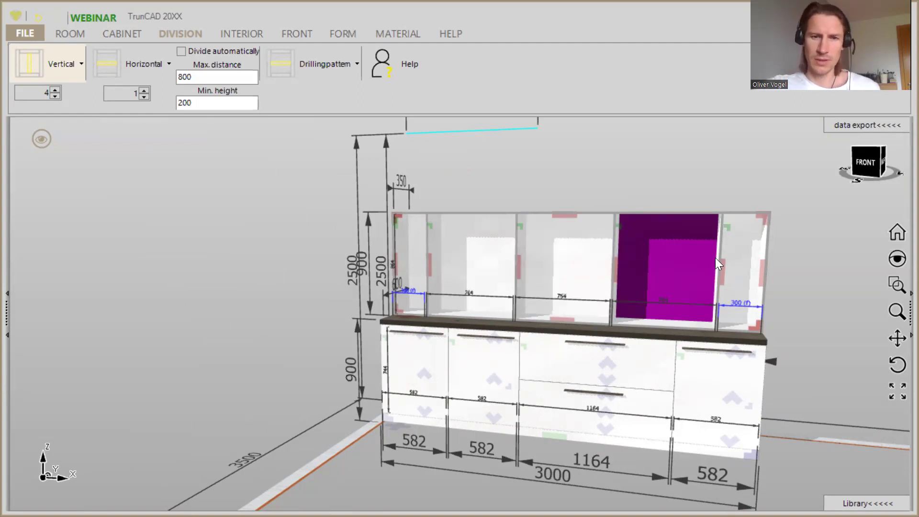
scroll(737, 301, up, 2)
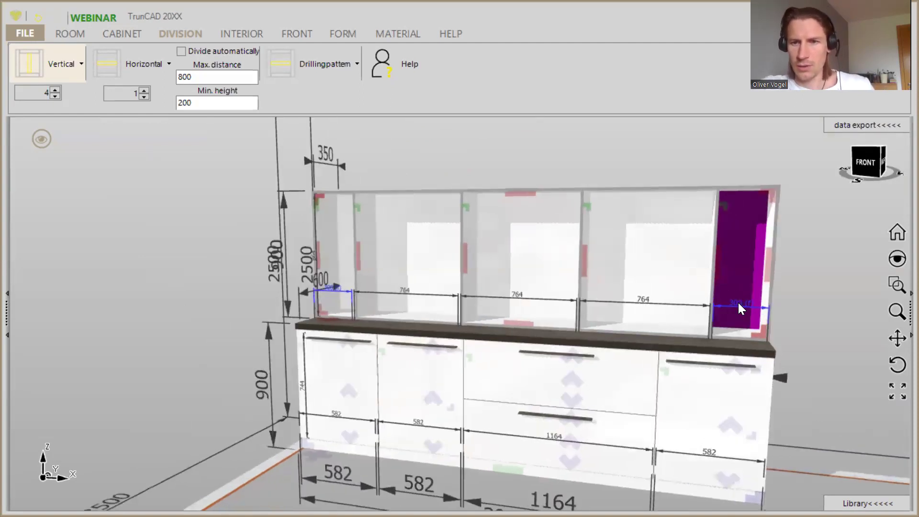
scroll(724, 297, down, 4)
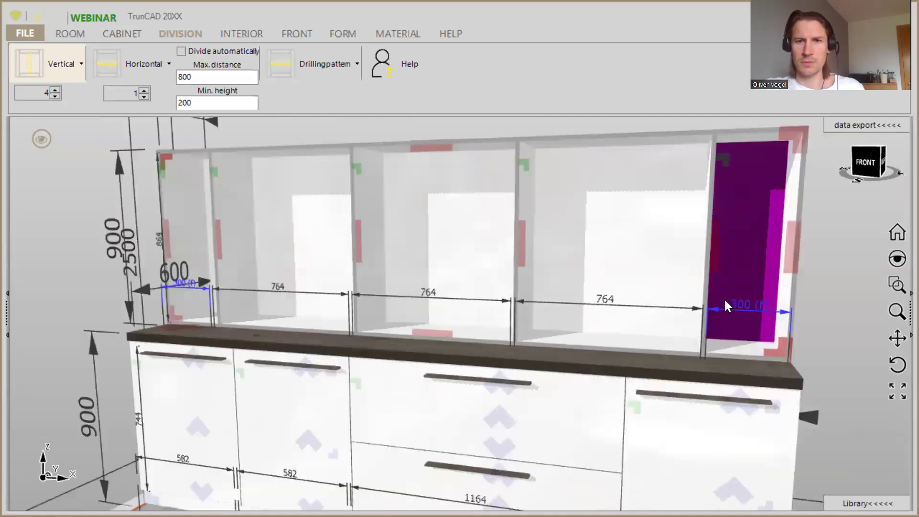
middle_drag(584, 210, 592, 229)
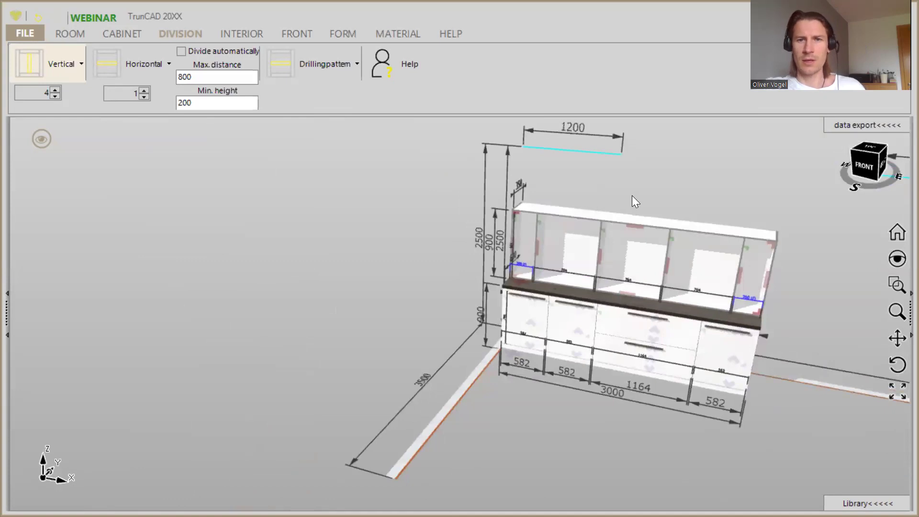
middle_drag(632, 196, 568, 225)
scroll(529, 242, up, 3)
scroll(513, 239, up, 2)
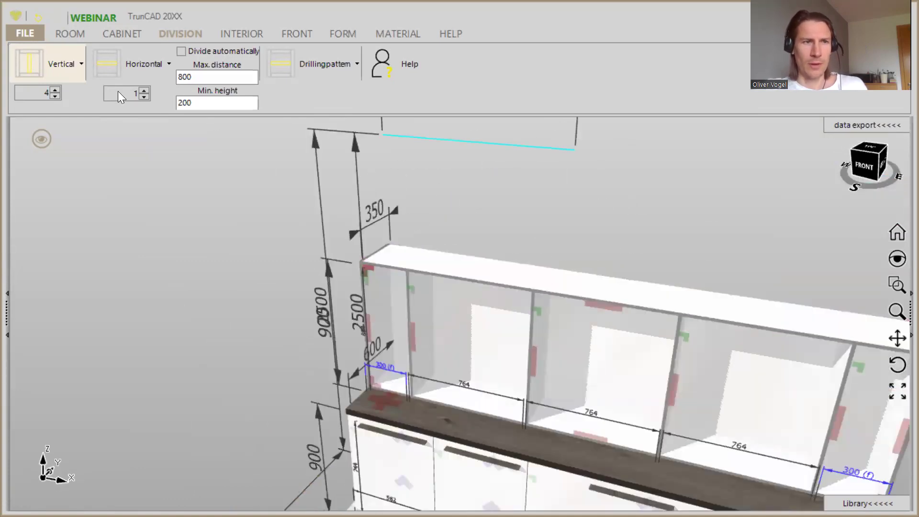
click(67, 63)
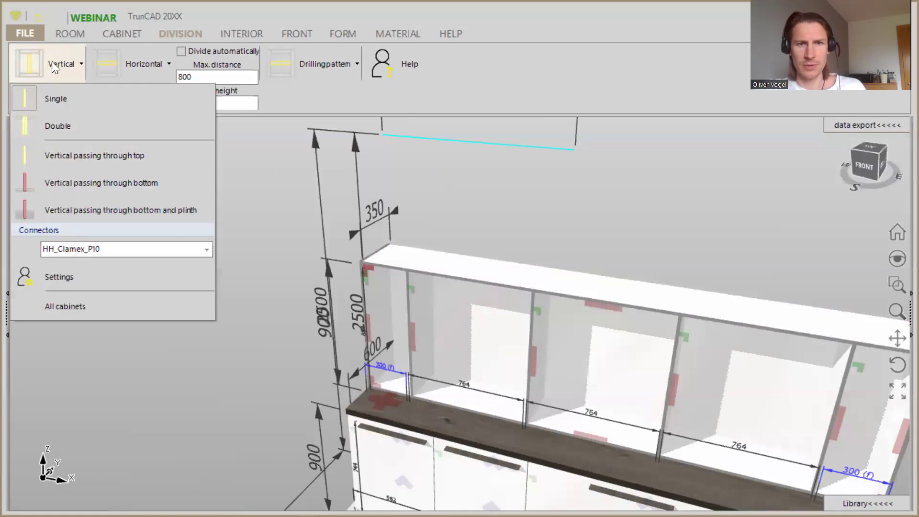
click(86, 159)
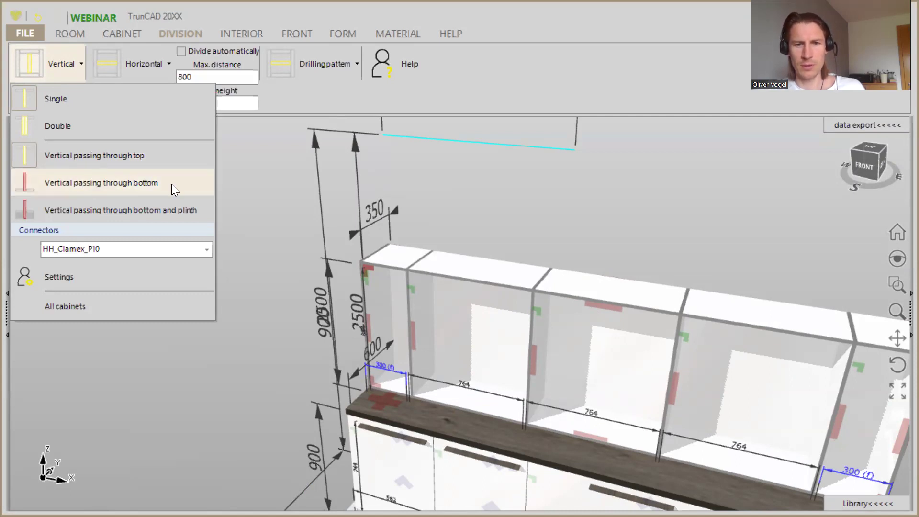
Remove the upper cabinet's bottom panel so the partitions stand directly on the worktop.
scroll(568, 226, down, 3)
middle_drag(568, 226, 485, 169)
scroll(688, 351, up, 2)
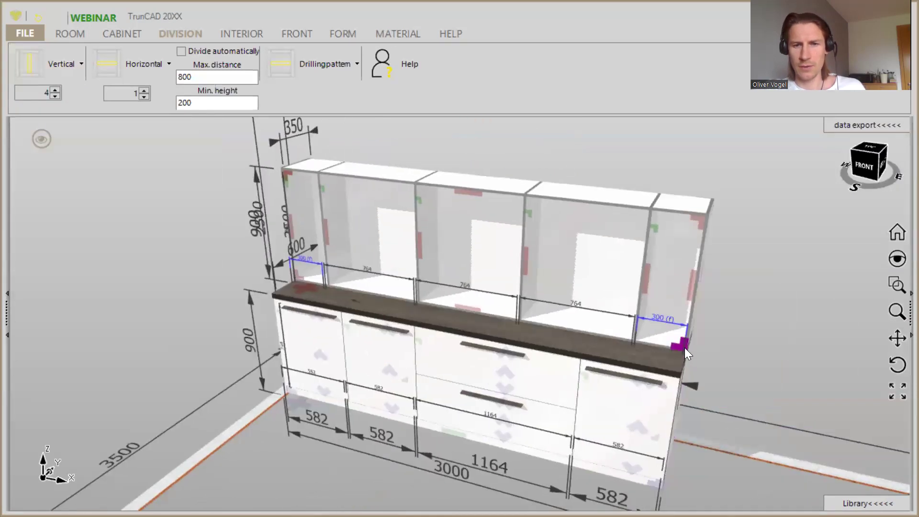
scroll(684, 347, up, 6)
mouse_move(747, 351)
middle_down()
mouse_move(734, 332)
mouse_move(718, 330)
middle_up()
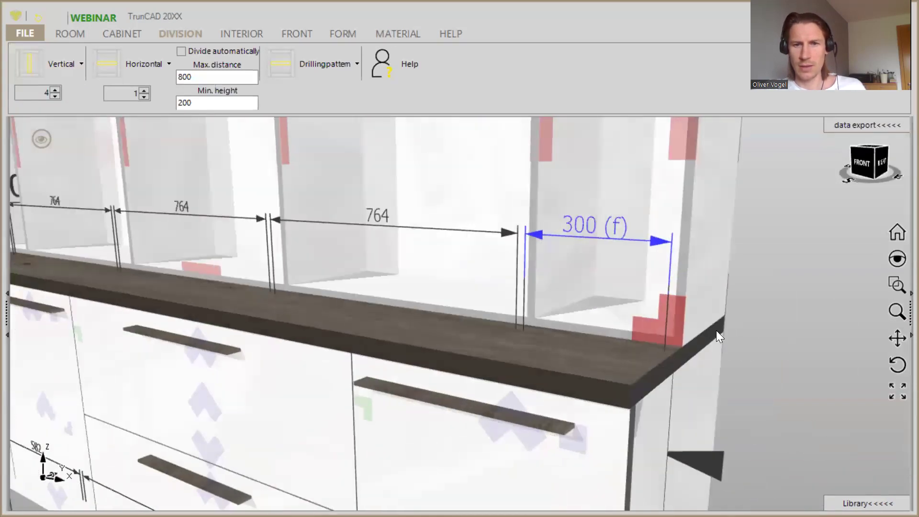
scroll(676, 323, up, 2)
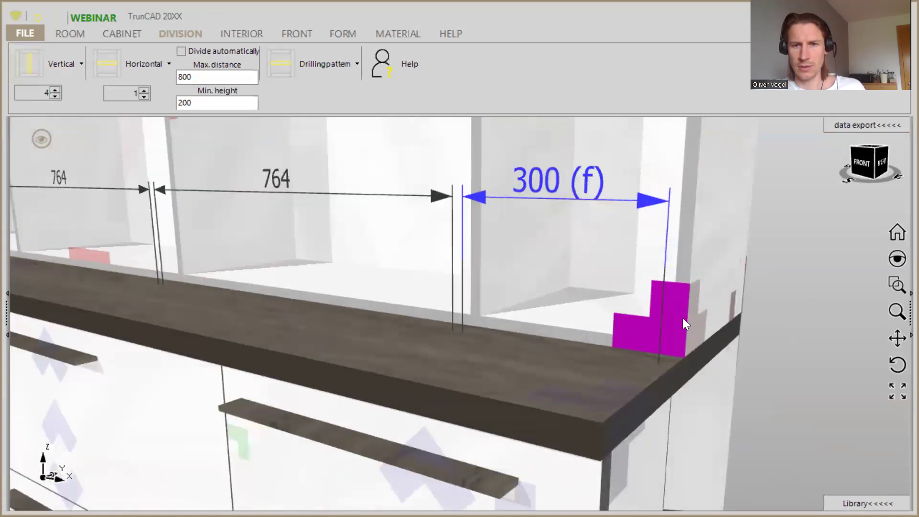
scroll(683, 319, down, 8)
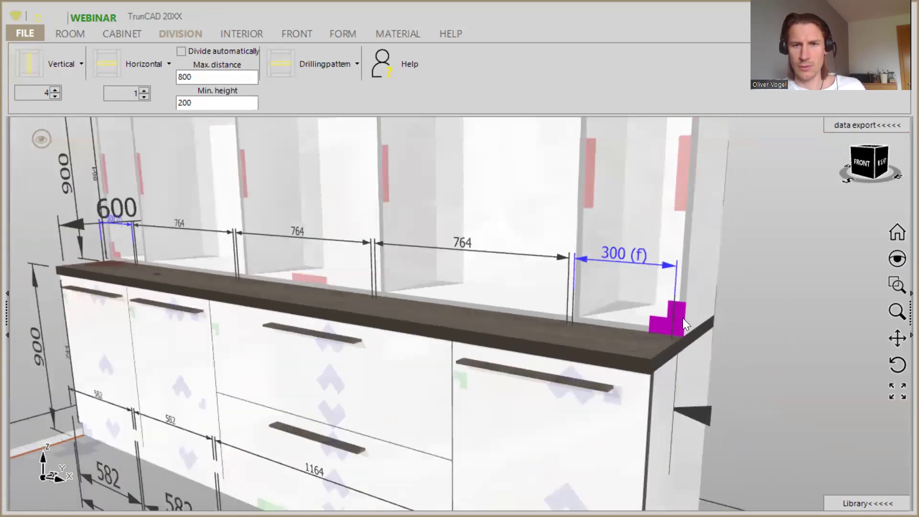
scroll(280, 259, up, 5)
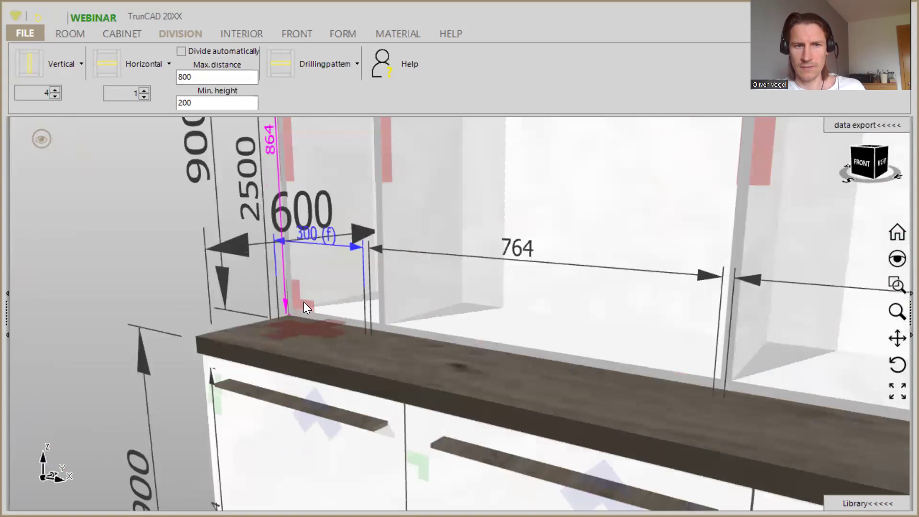
click(305, 304)
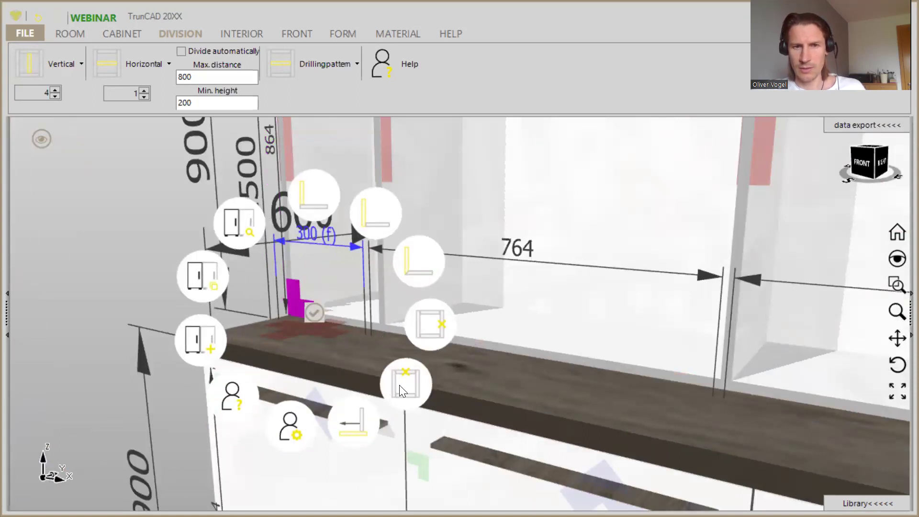
click(399, 384)
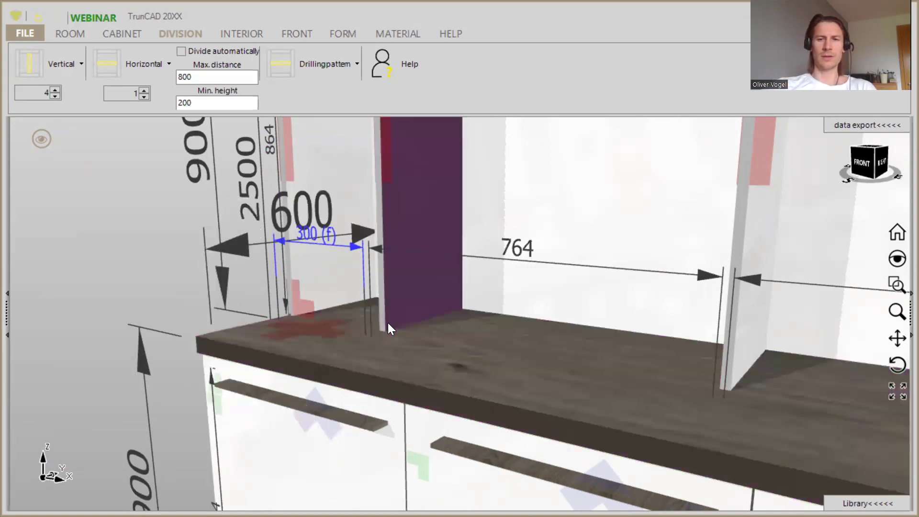
Check the pass-through options of the upper cabinet's vertical partitions now that the bottom panel is gone.
scroll(399, 319, down, 2)
scroll(402, 316, down, 2)
mouse_move(410, 314)
middle_down()
mouse_move(541, 310)
mouse_move(423, 314)
middle_up()
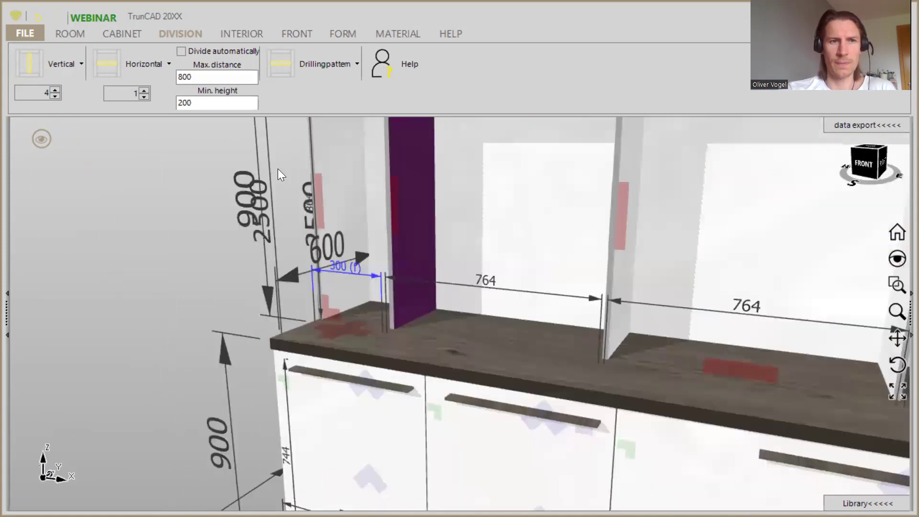
click(58, 64)
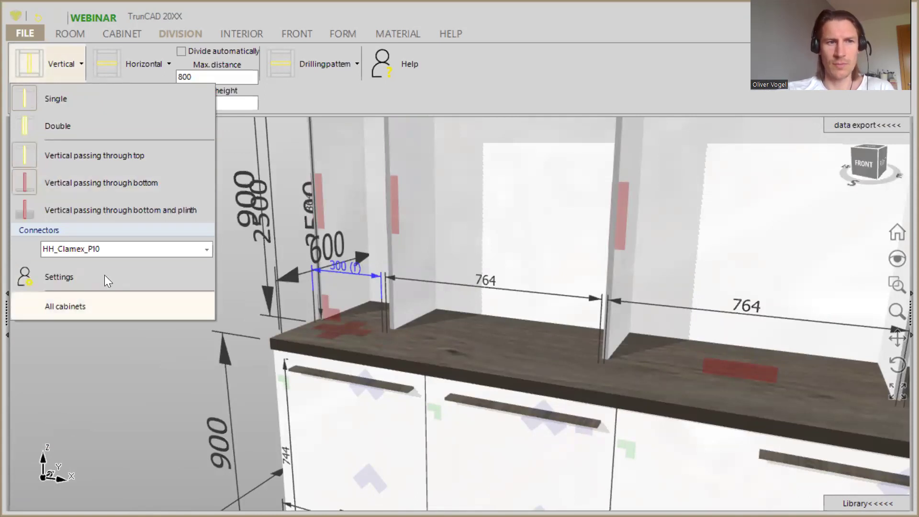
click(90, 445)
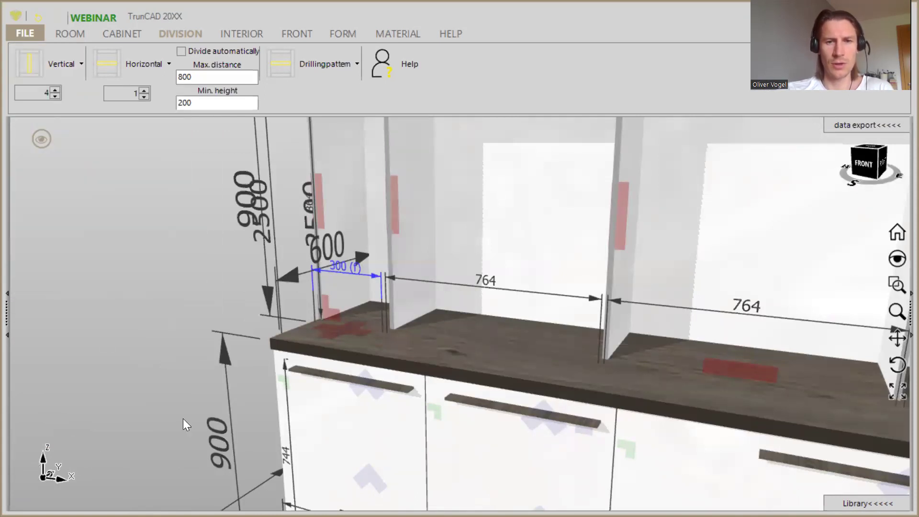
scroll(261, 412, down, 5)
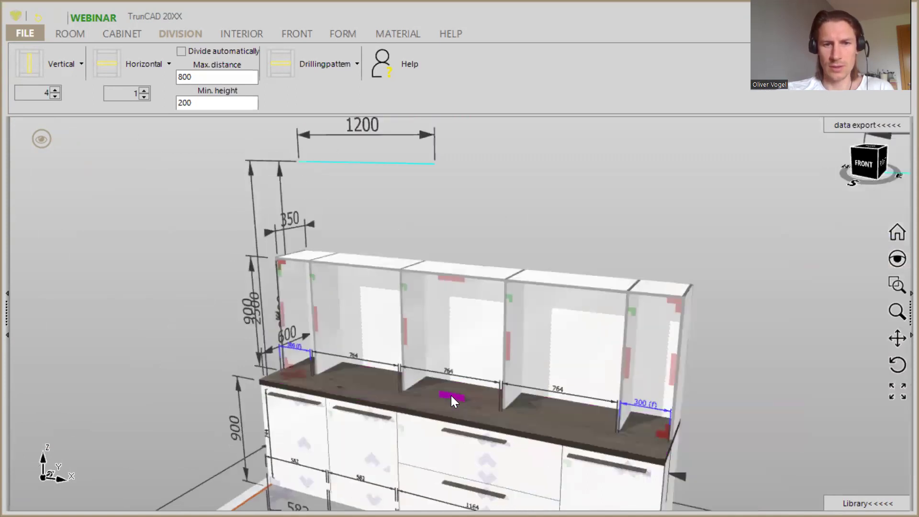
right_click(451, 396)
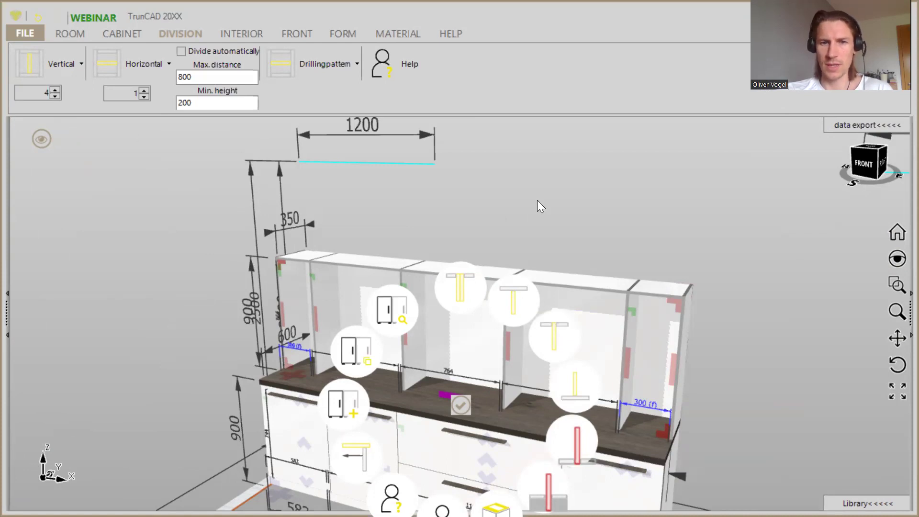
click(540, 220)
Insert one horizontal divider across all five compartments of the upper cabinet.
scroll(540, 229, down, 2)
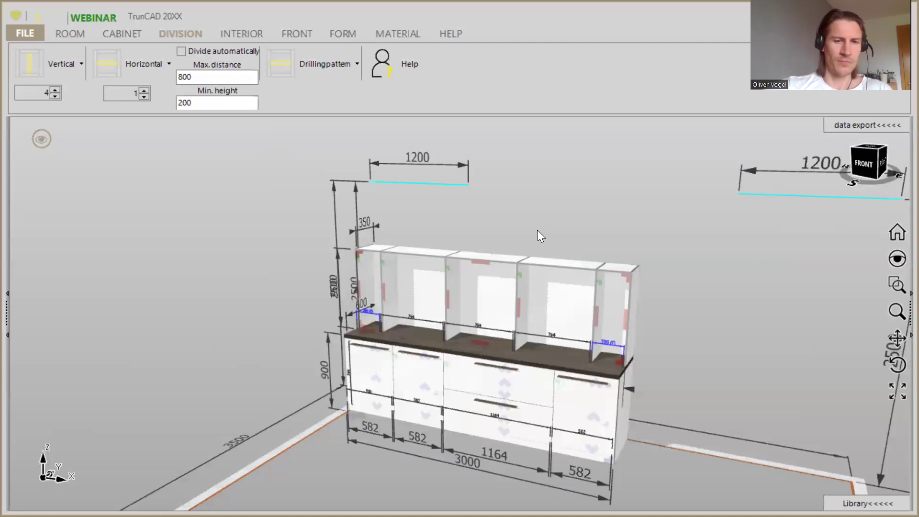
scroll(533, 231, up, 3)
middle_drag(543, 233, 540, 231)
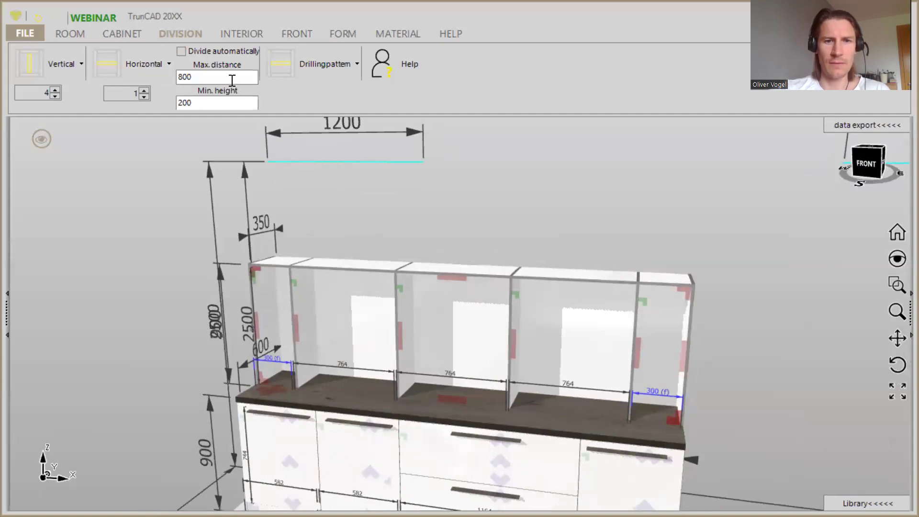
drag(100, 63, 432, 310)
drag(488, 311, 467, 315)
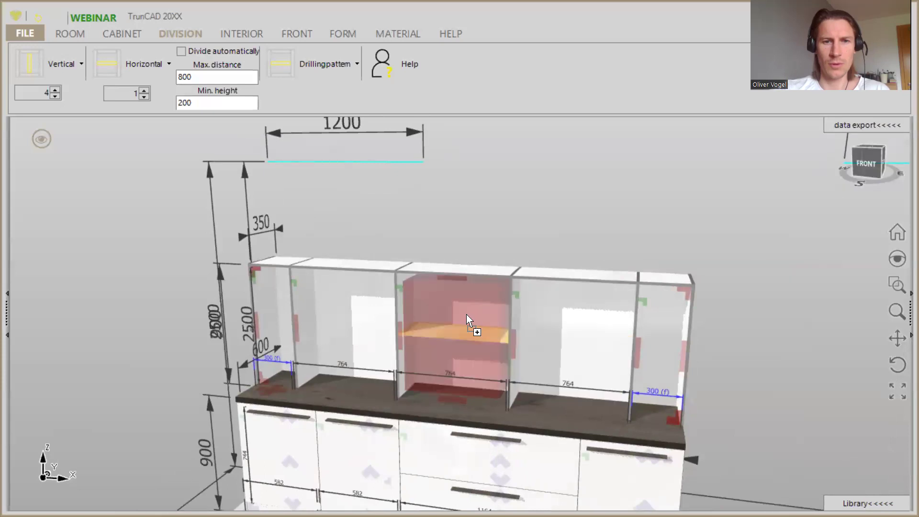
drag(412, 316, 512, 322)
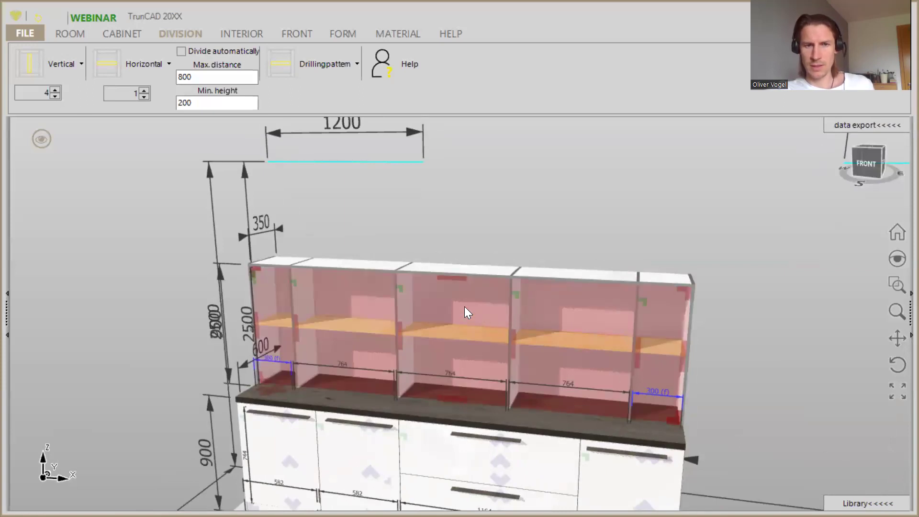
drag(405, 310, 387, 310)
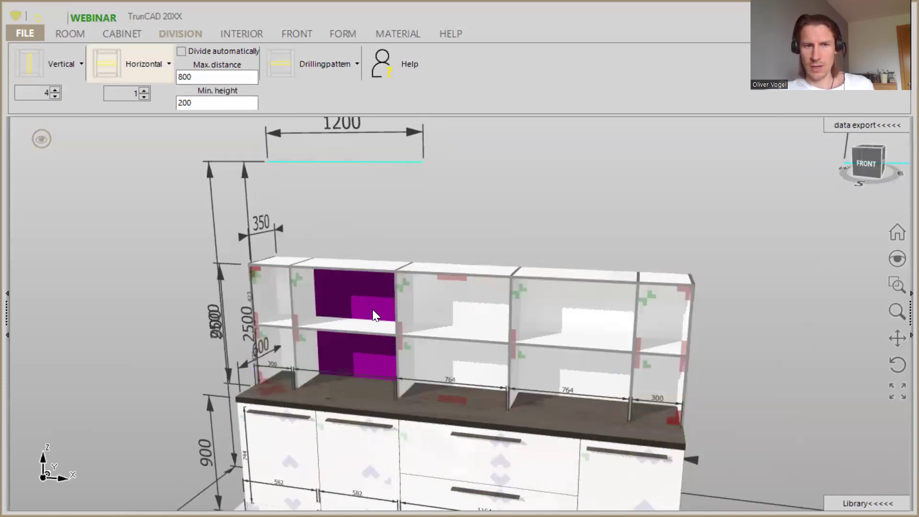
Set the height of the top area in the upper cabinet's leftmost compartment to 300 mm.
scroll(257, 343, up, 3)
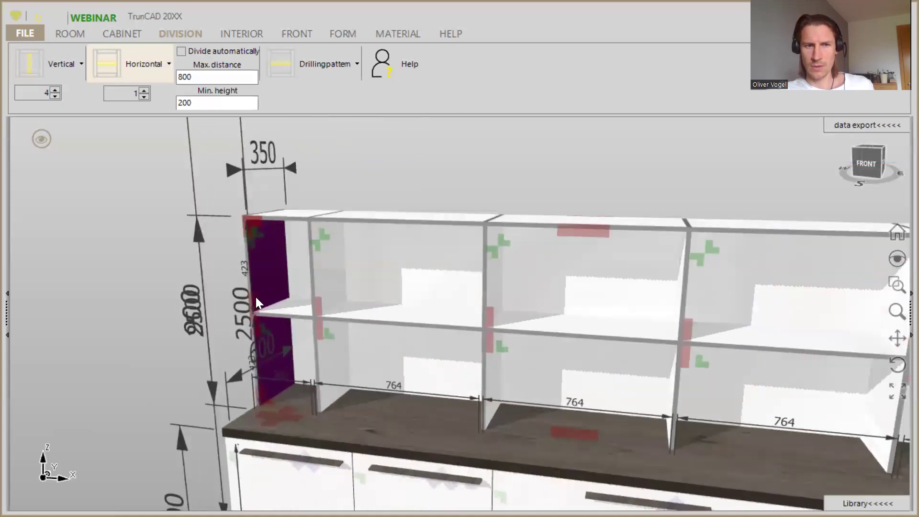
right_click(257, 235)
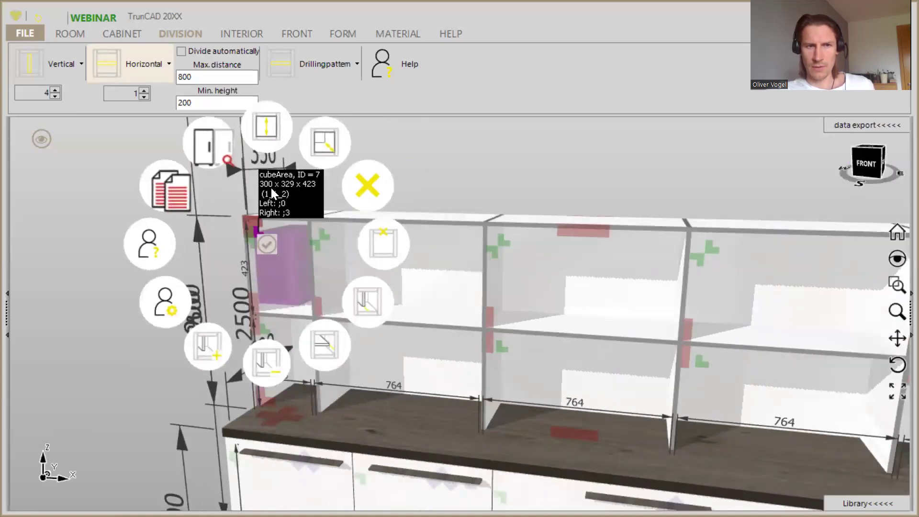
click(271, 133)
text(300)
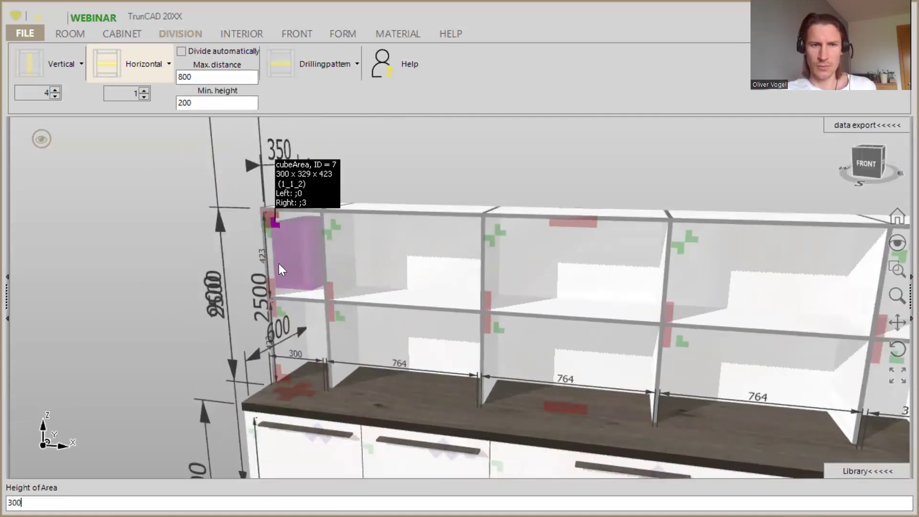
key(Return)
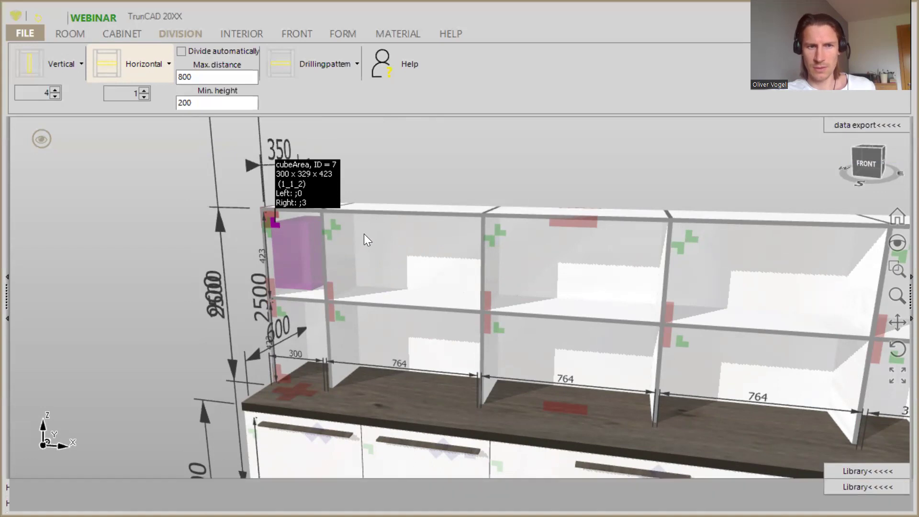
Set the top area of the upper cabinet's second compartment from the left to 300 mm high.
scroll(339, 234, up, 2)
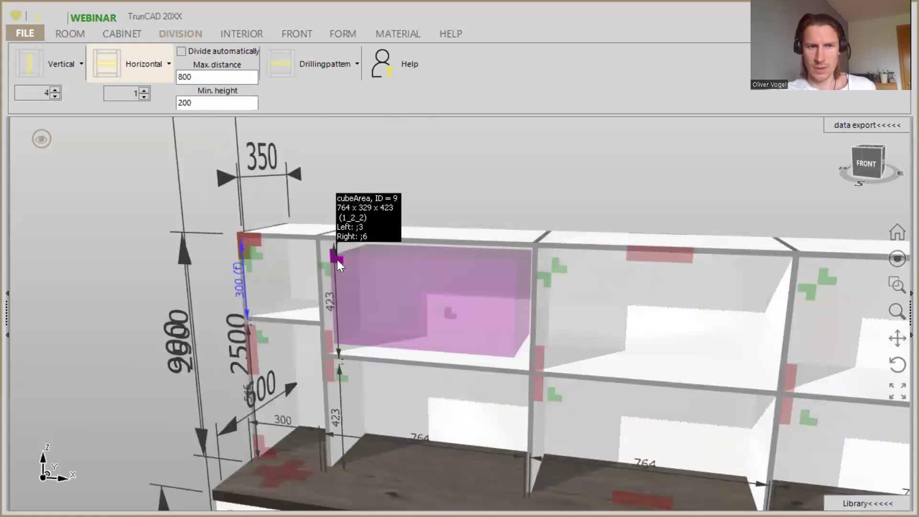
click(337, 259)
click(349, 166)
text(300)
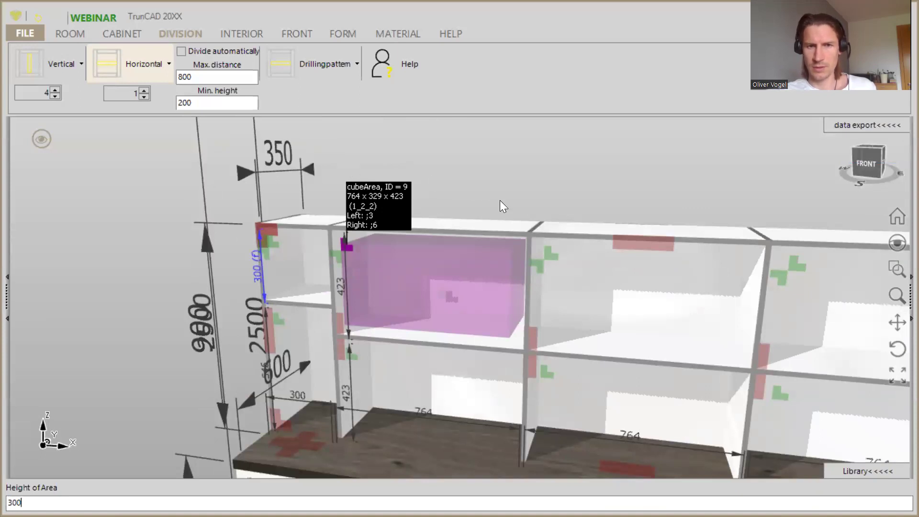
key(Return)
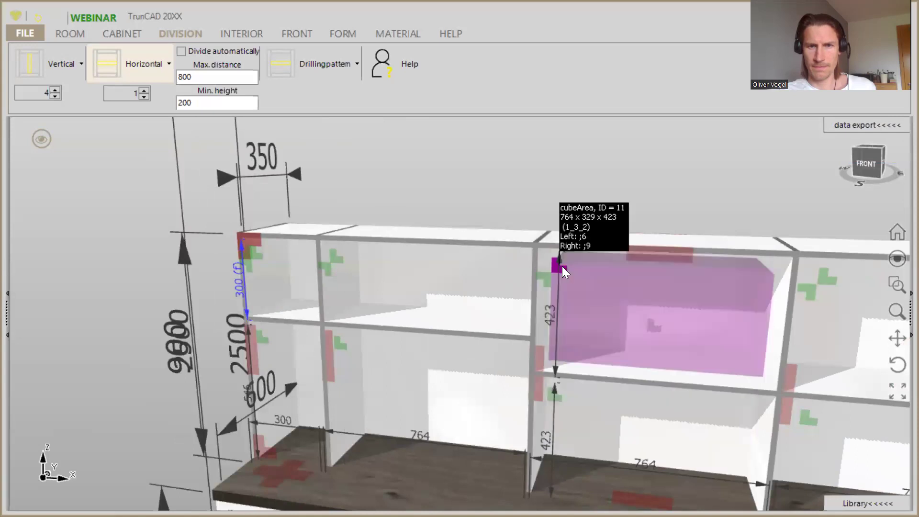
Set the height of the top area in the upper cabinet's middle compartment to 300 mm.
click(562, 266)
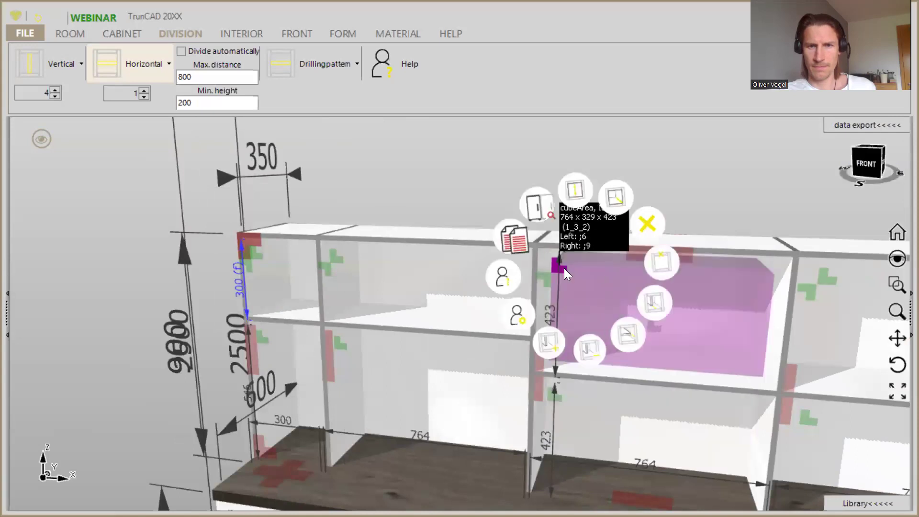
click(571, 166)
text(300)
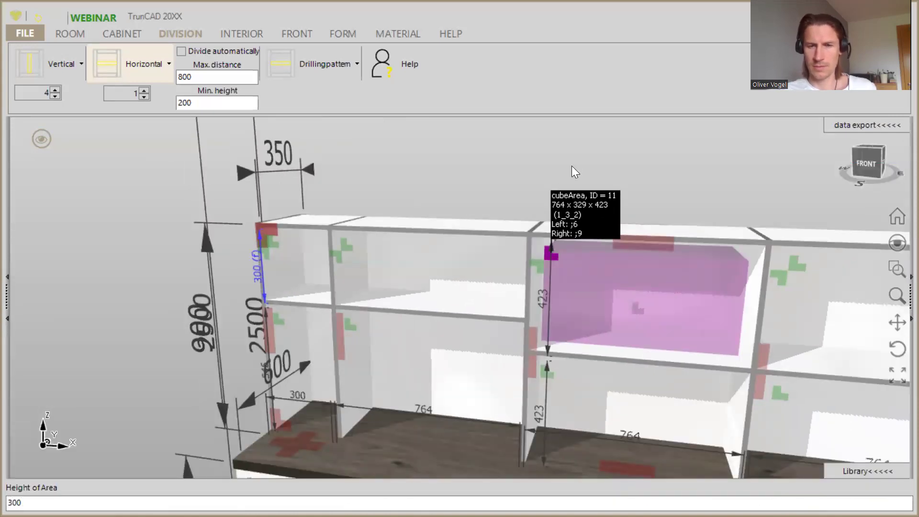
key(Return)
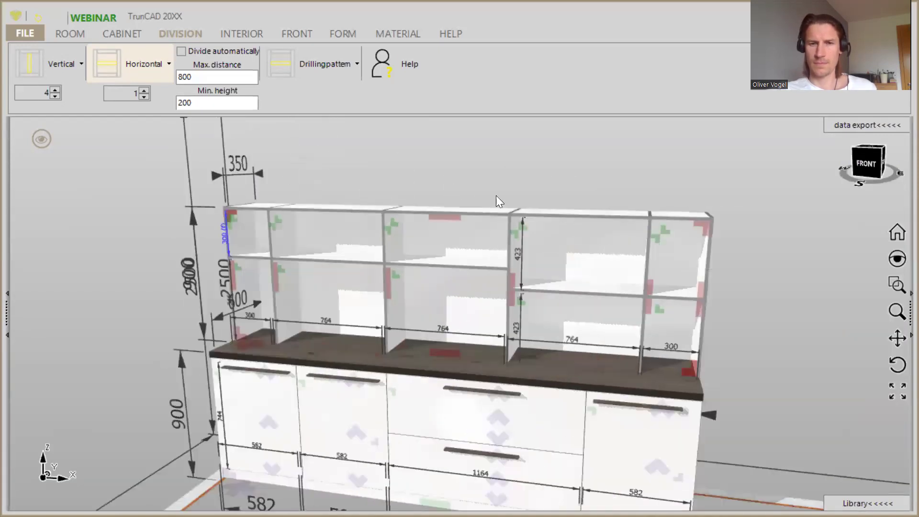
Set the top area of the upper cabinet's fourth compartment from the left to 300 mm high.
scroll(516, 235, up, 3)
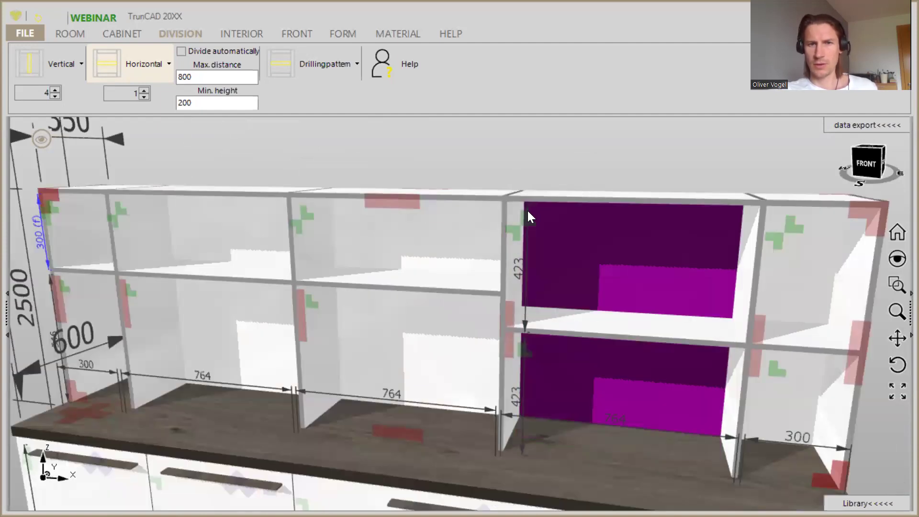
click(526, 211)
text(300)
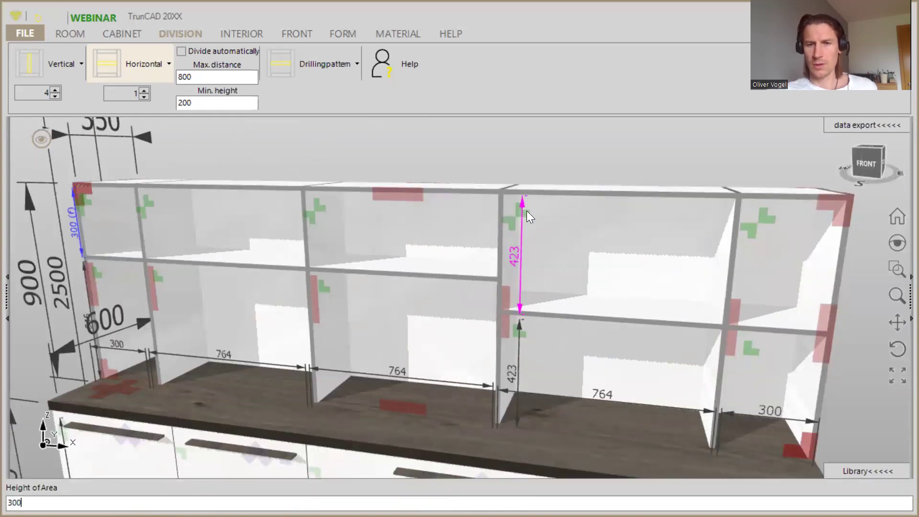
key(Return)
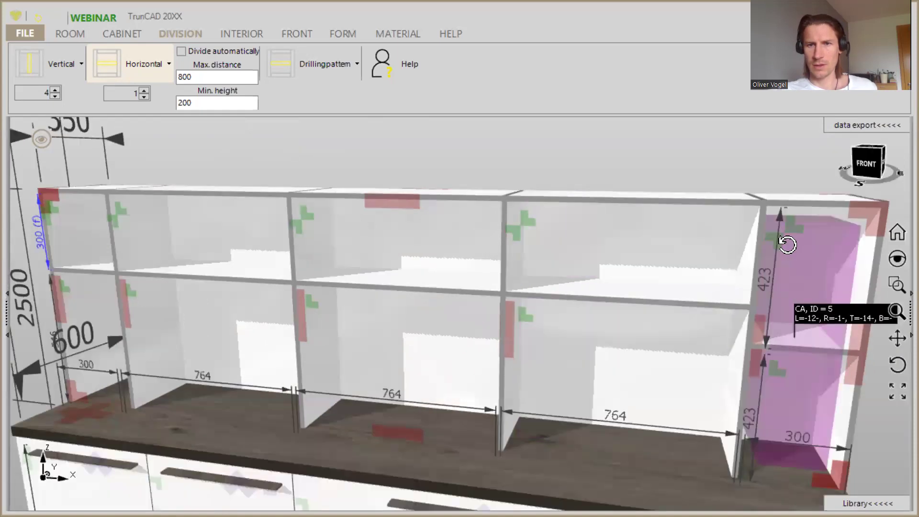
Set the height of the top area in the upper cabinet's rightmost compartment to 300 mm.
middle_drag(780, 240, 744, 238)
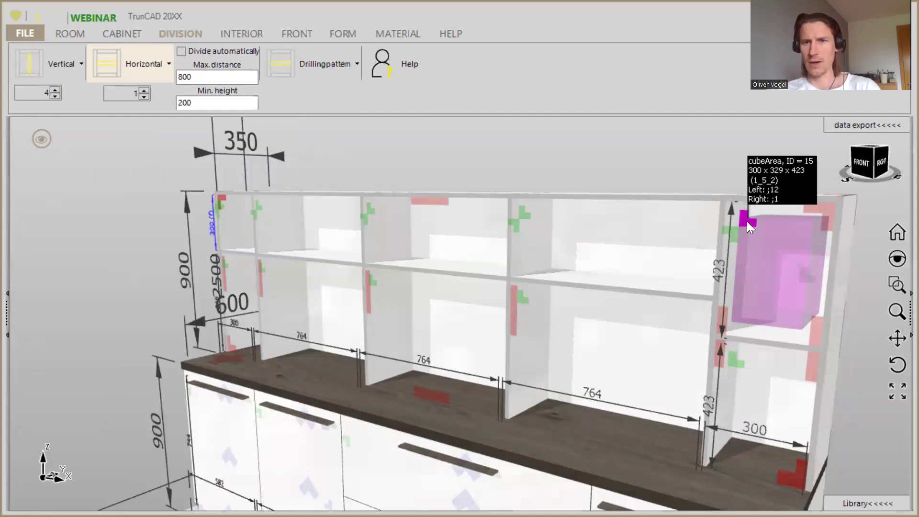
right_click(747, 222)
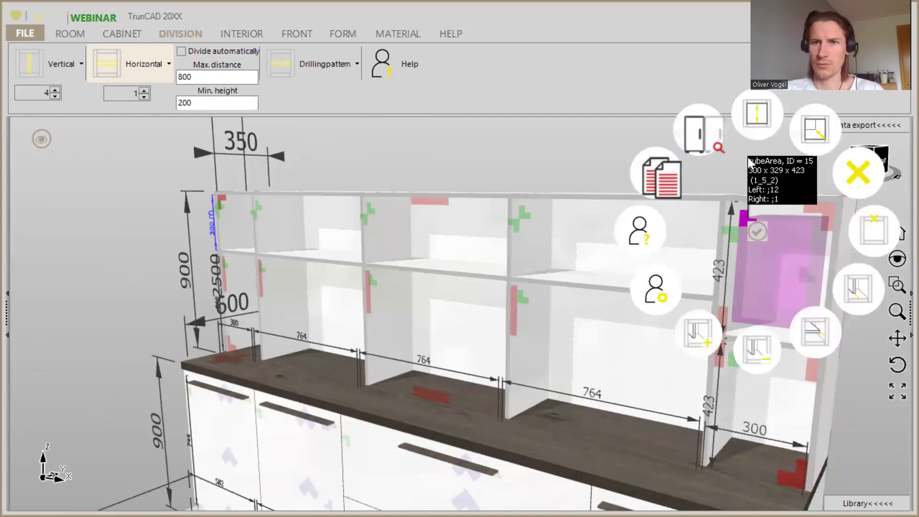
click(760, 121)
text(300)
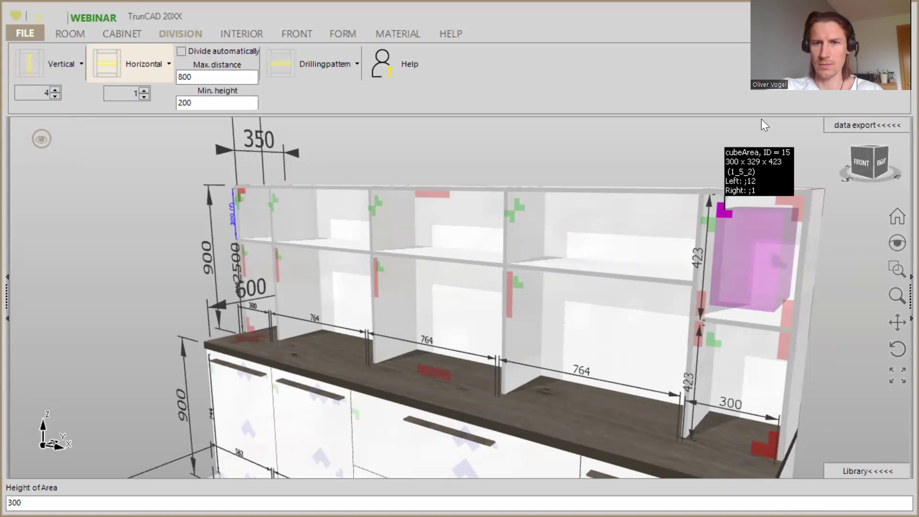
key(Return)
Set the overall height of the upper cabinet to 1200 mm.
scroll(655, 136, down, 3)
middle_drag(642, 140, 669, 140)
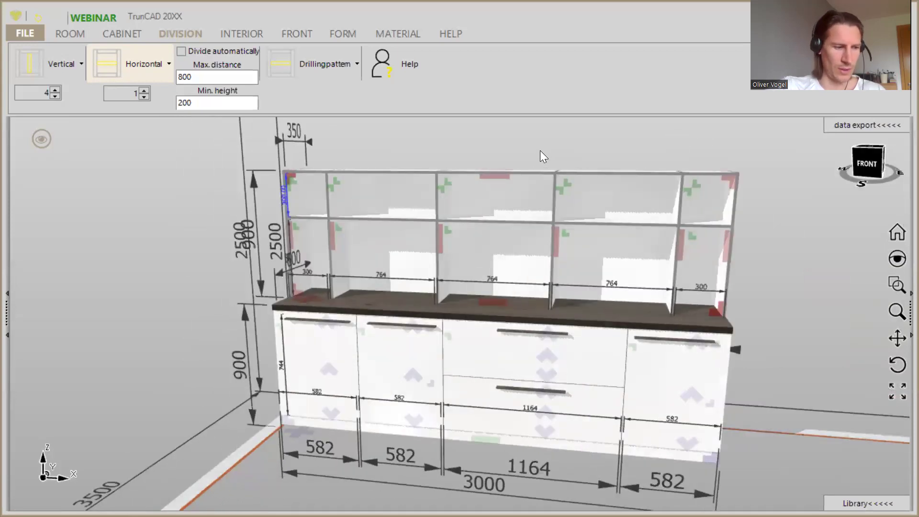
click(253, 185)
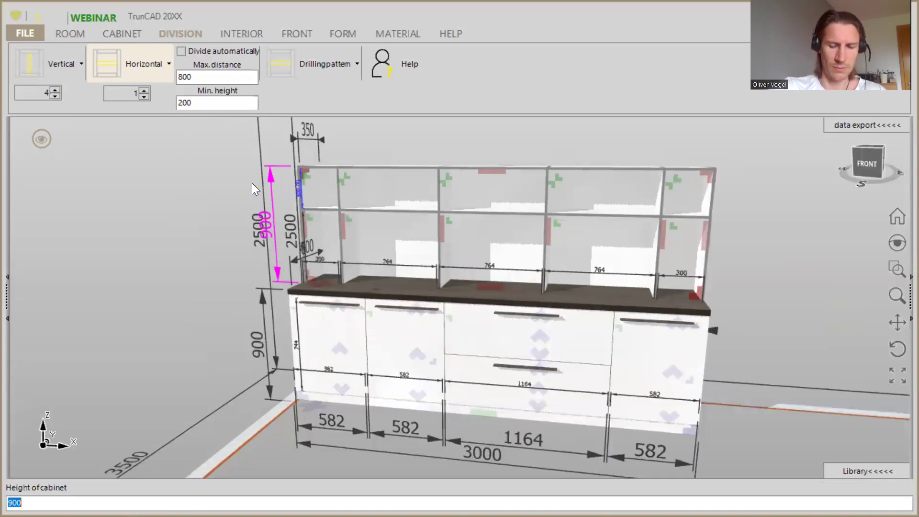
text(1200)
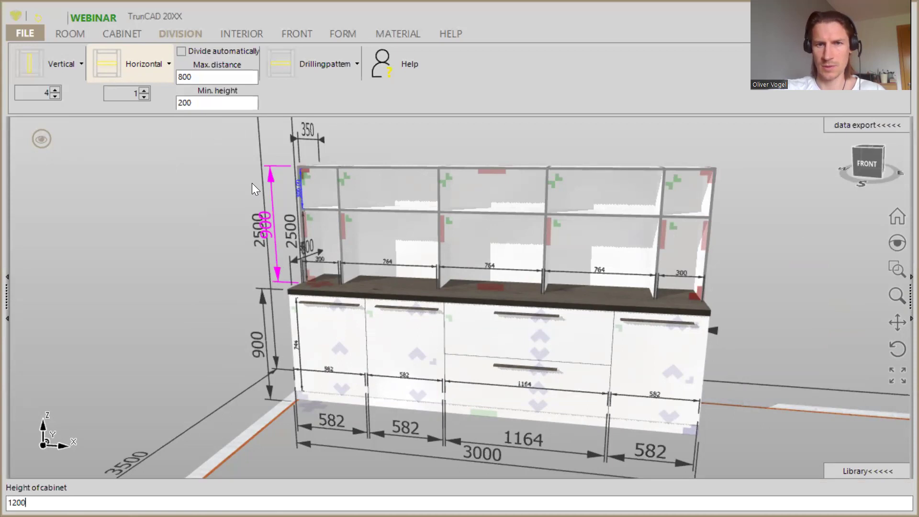
key(Return)
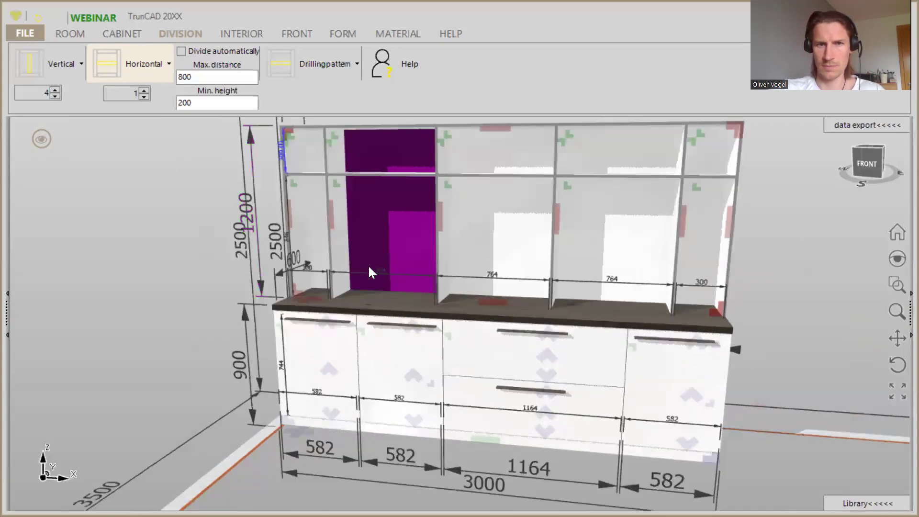
Insert one horizontal divider into the lower area of each of the upper cabinet's three wide middle compartments.
drag(205, 245, 241, 244)
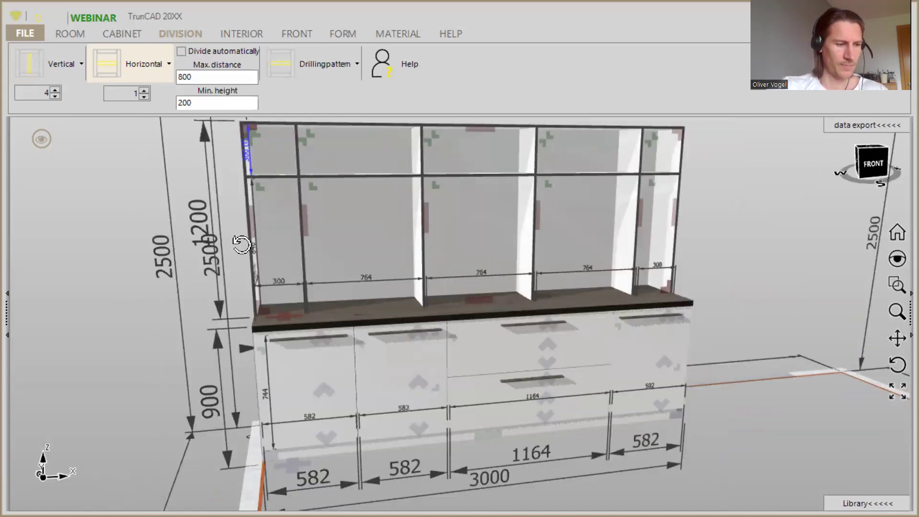
middle_drag(241, 244, 211, 253)
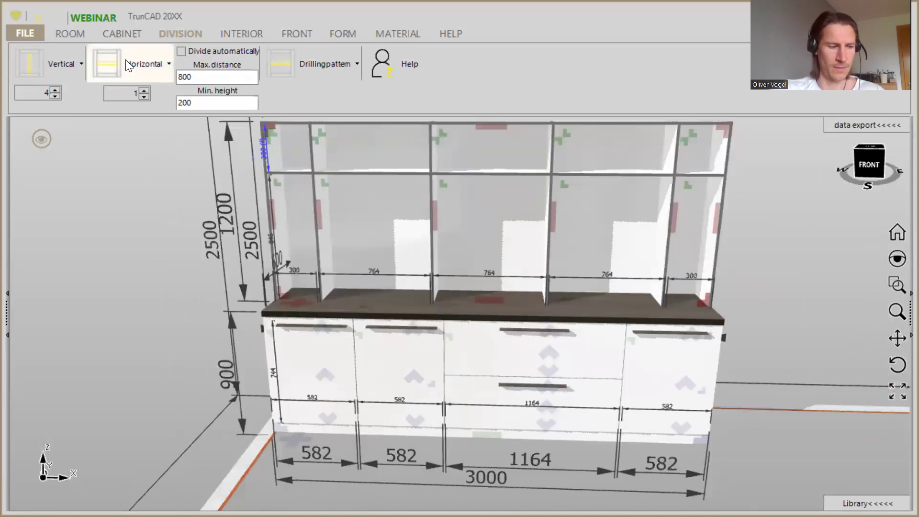
drag(111, 60, 343, 215)
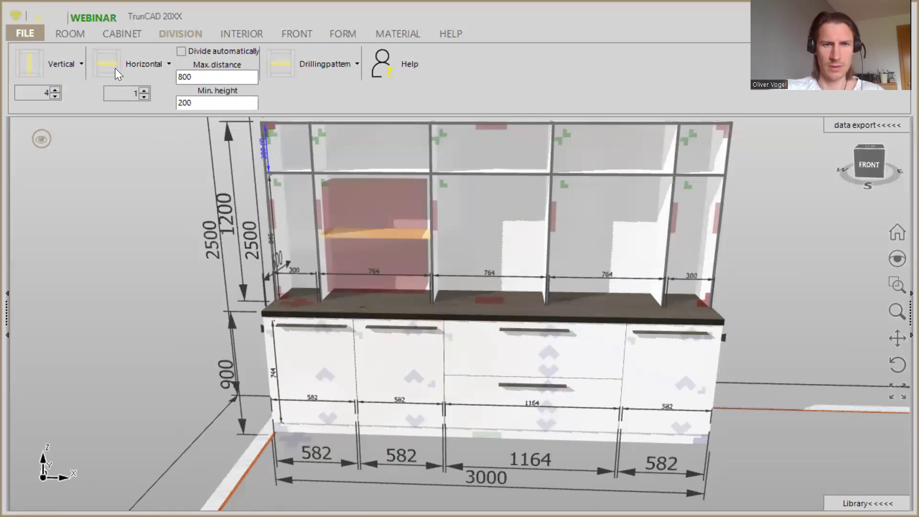
drag(115, 68, 471, 238)
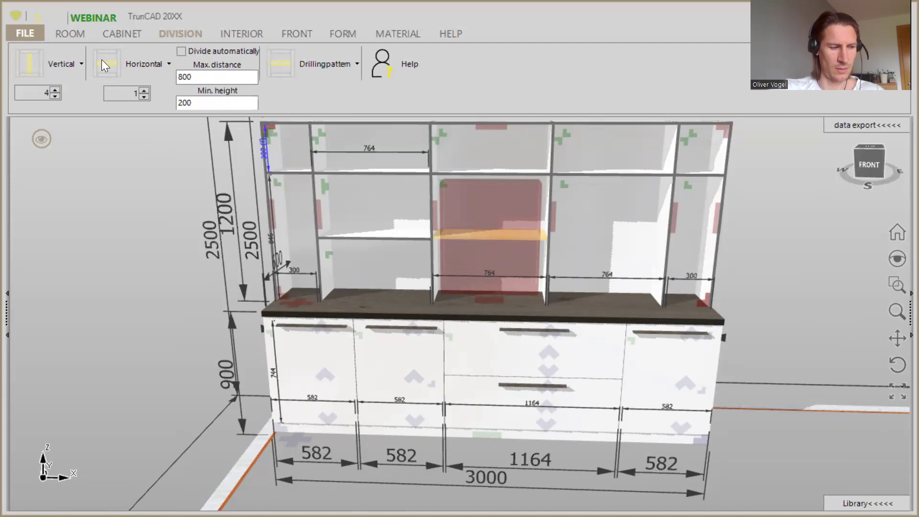
drag(101, 59, 588, 244)
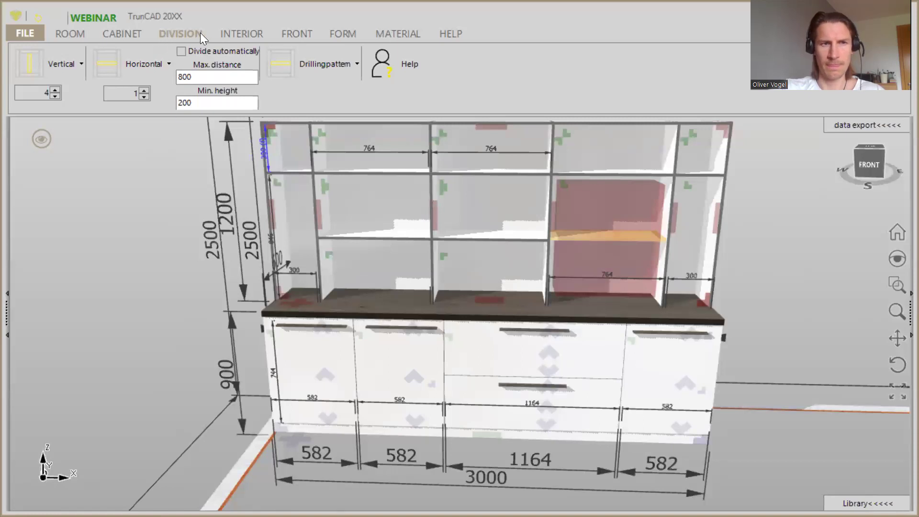
drag(201, 34, 201, 35)
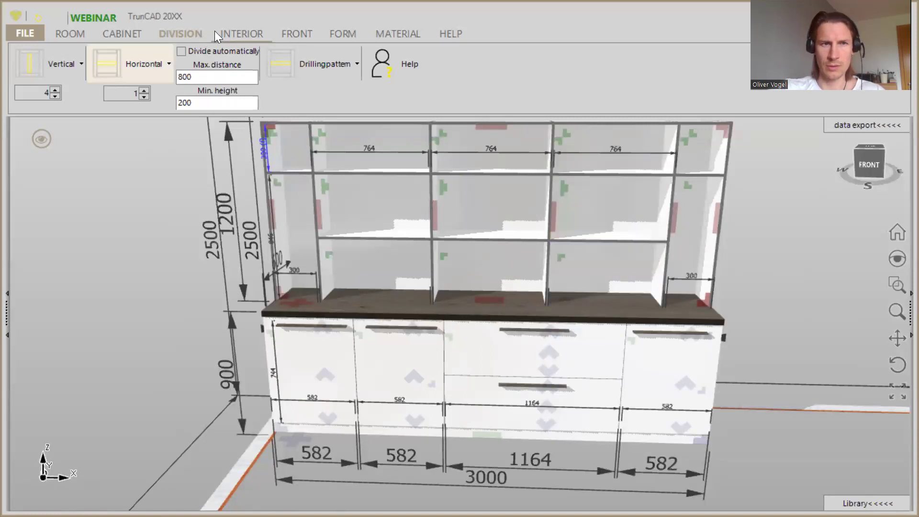
Insert two vertical dividers into the lowest area of the upper cabinet's centre compartment.
click(241, 33)
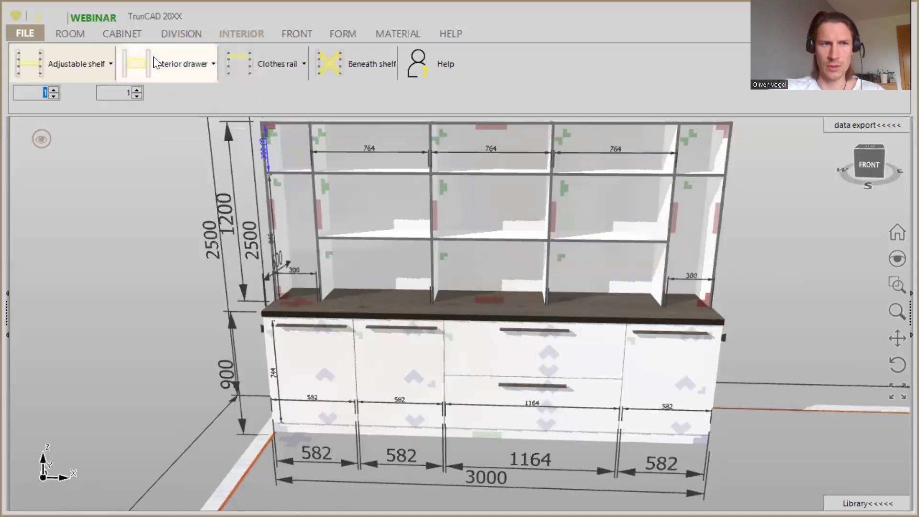
click(180, 33)
click(145, 90)
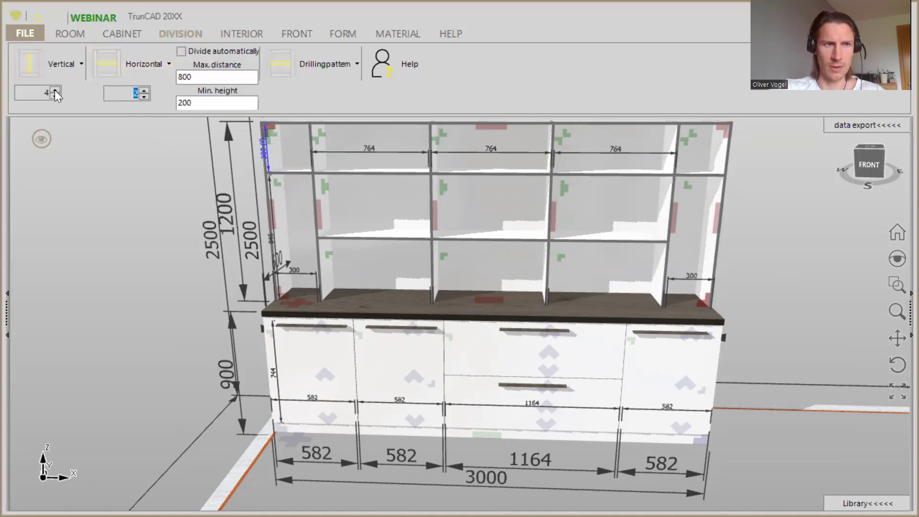
click(56, 96)
click(56, 96)
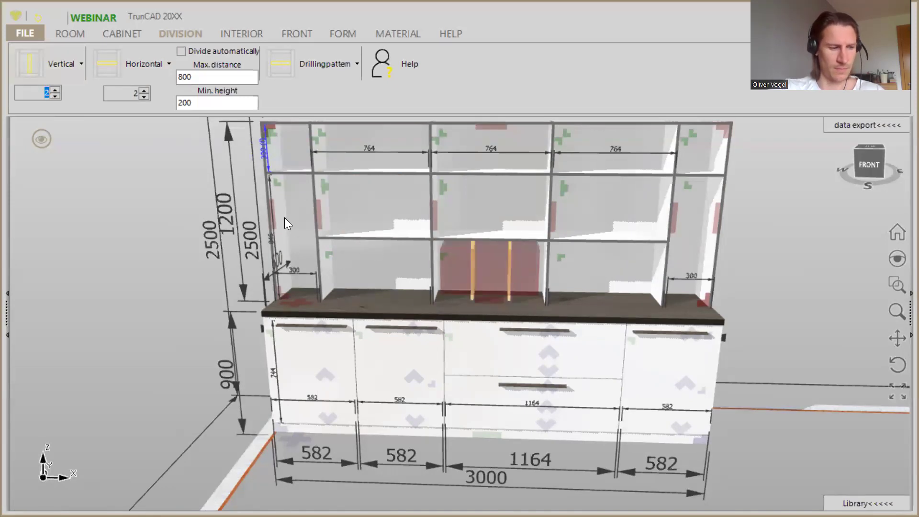
Add one adjustable shelf to the lowest area of the upper cabinet's second compartment from the left.
click(243, 35)
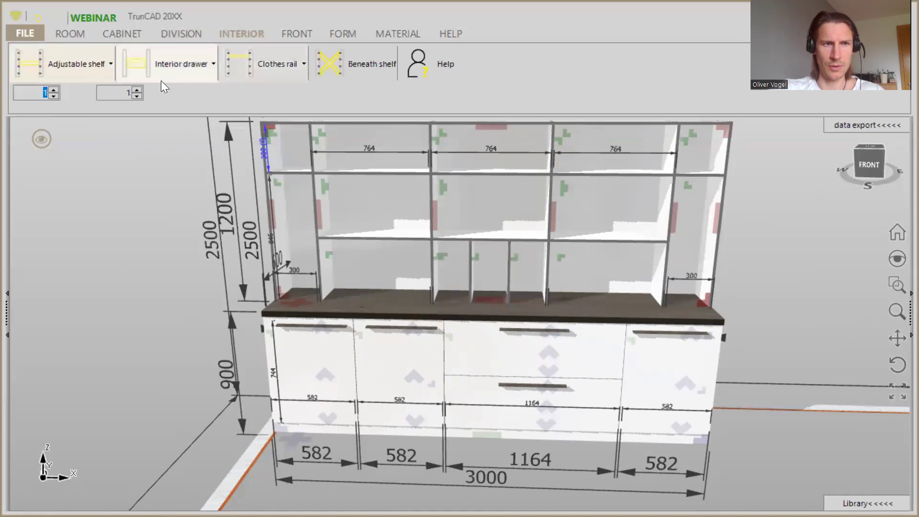
click(20, 71)
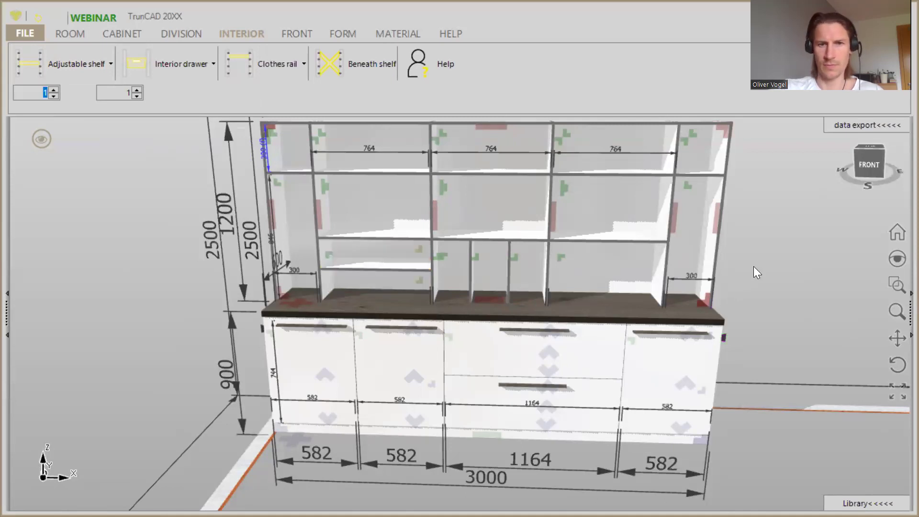
Limit the materials to 18 mm thickness and apply Egger H1334 to all corpus parts of the upper cabinet.
middle_drag(759, 250, 725, 242)
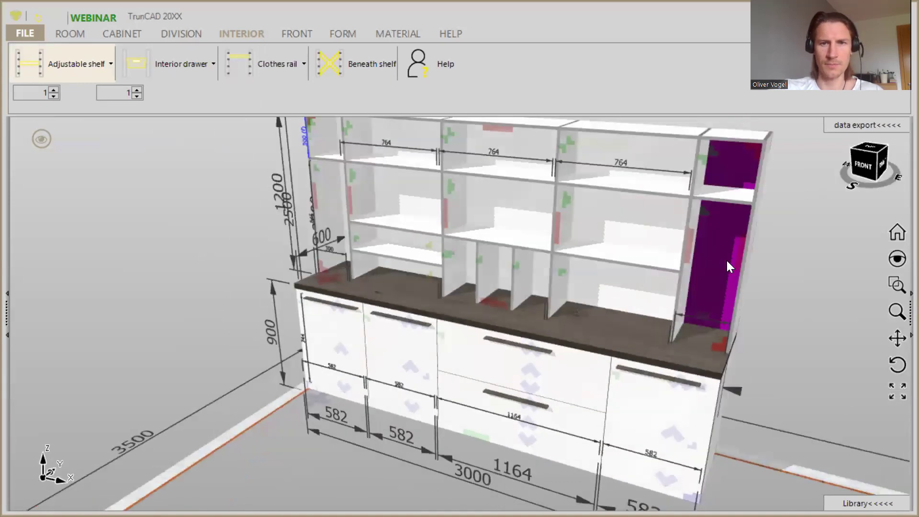
scroll(726, 261, down, 3)
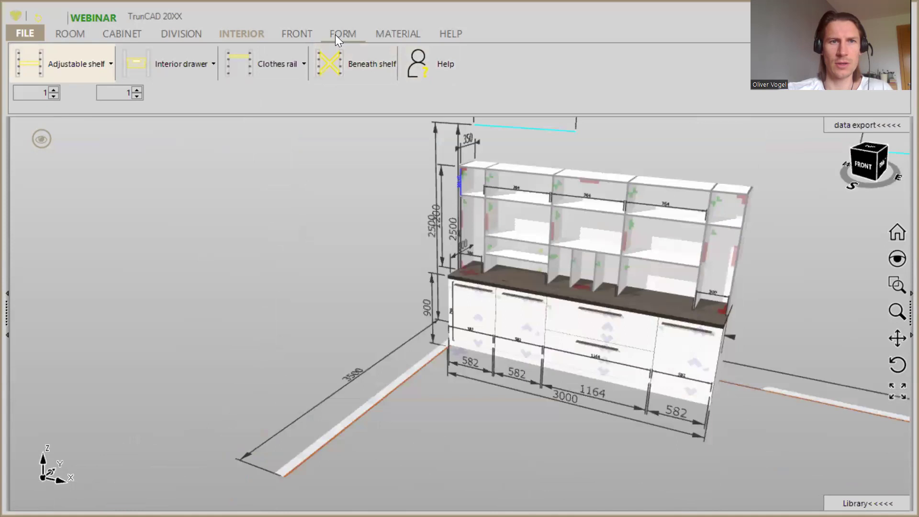
click(397, 34)
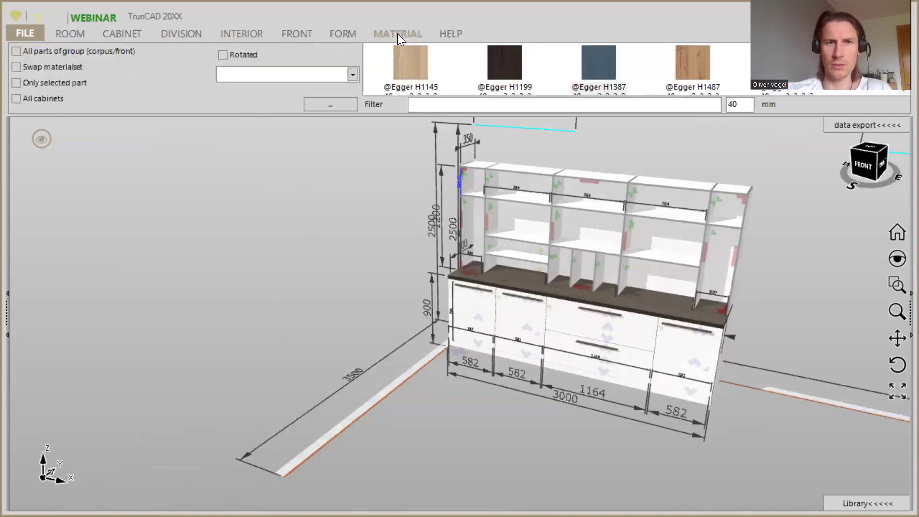
double_click(746, 106)
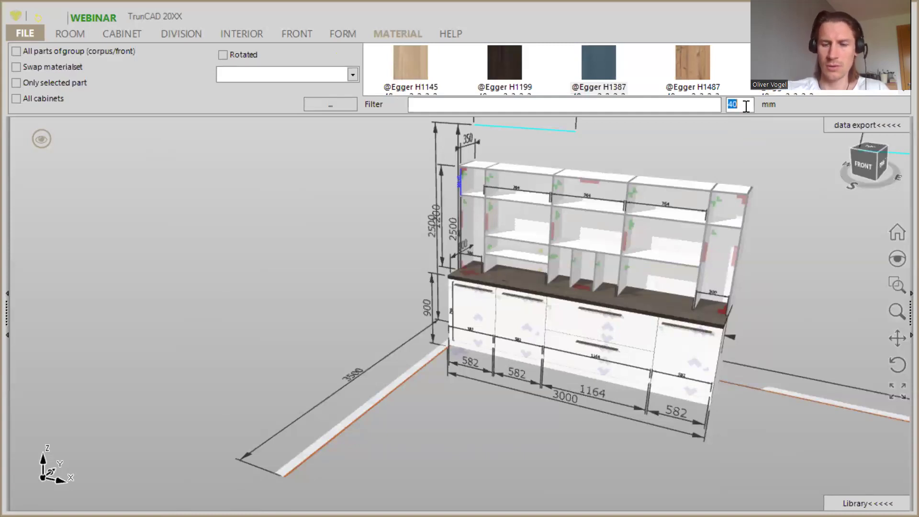
text(18)
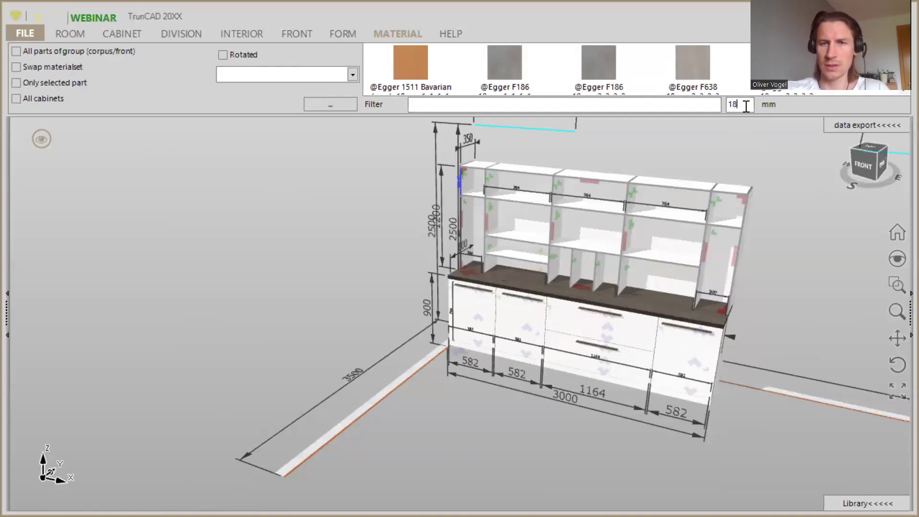
scroll(628, 62, down, 1)
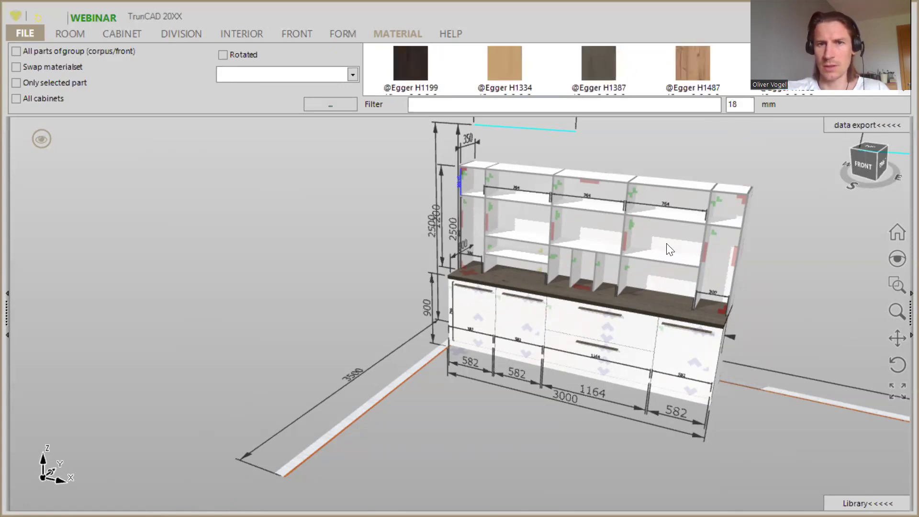
middle_drag(810, 227, 741, 238)
click(17, 52)
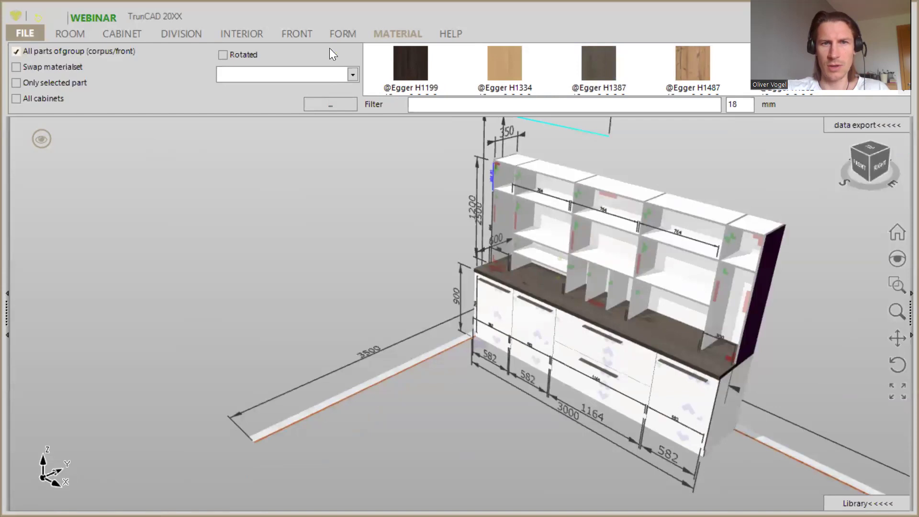
drag(514, 62, 771, 222)
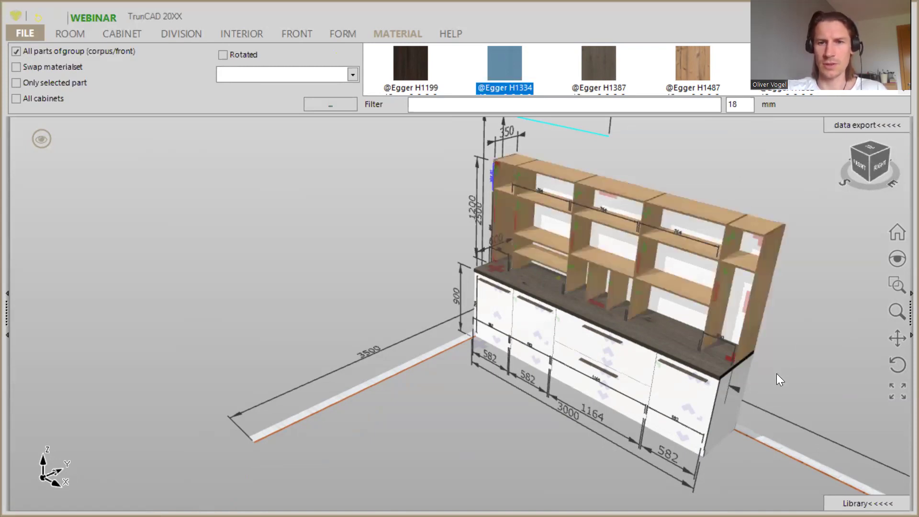
Switch the display to hide all dimensions and coloured editing markers on the cabinets.
middle_drag(792, 307, 818, 279)
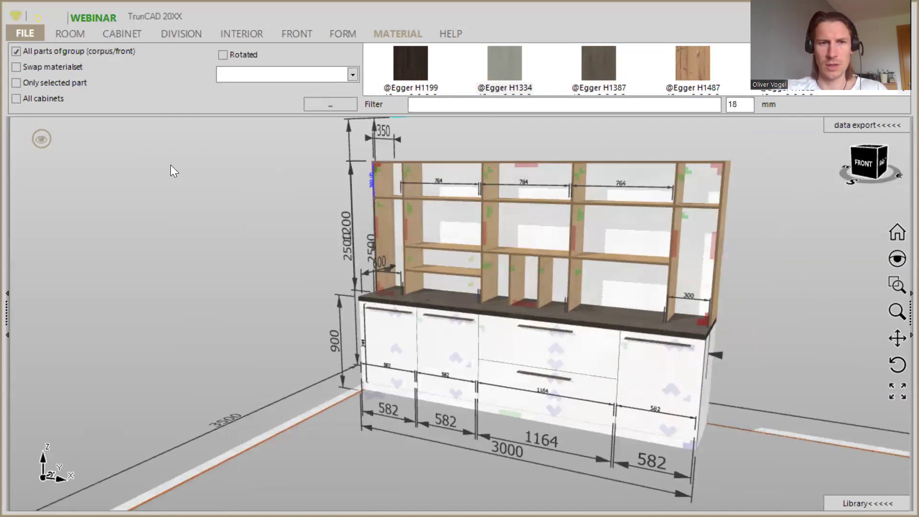
click(43, 140)
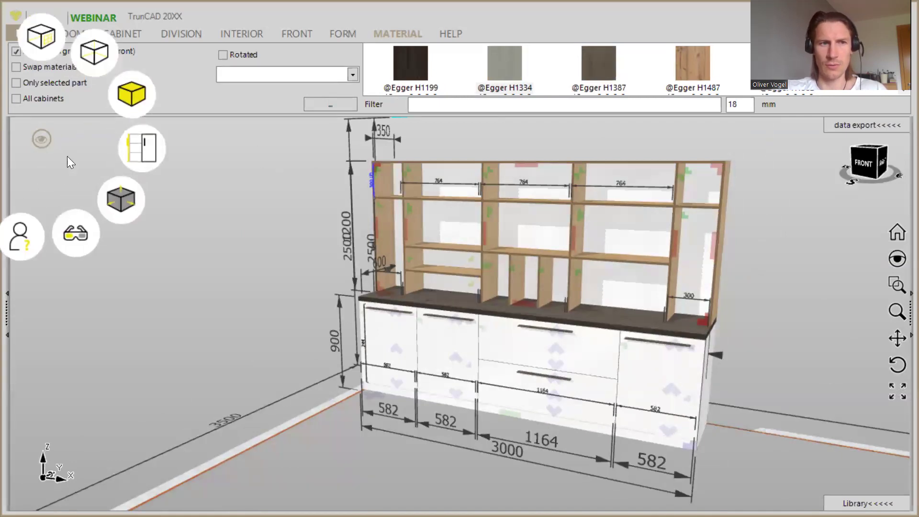
click(116, 192)
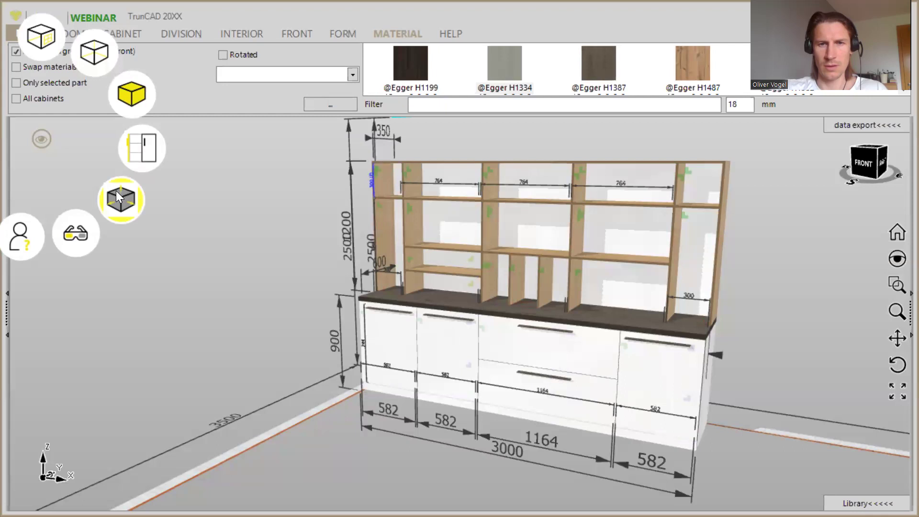
click(116, 190)
click(116, 191)
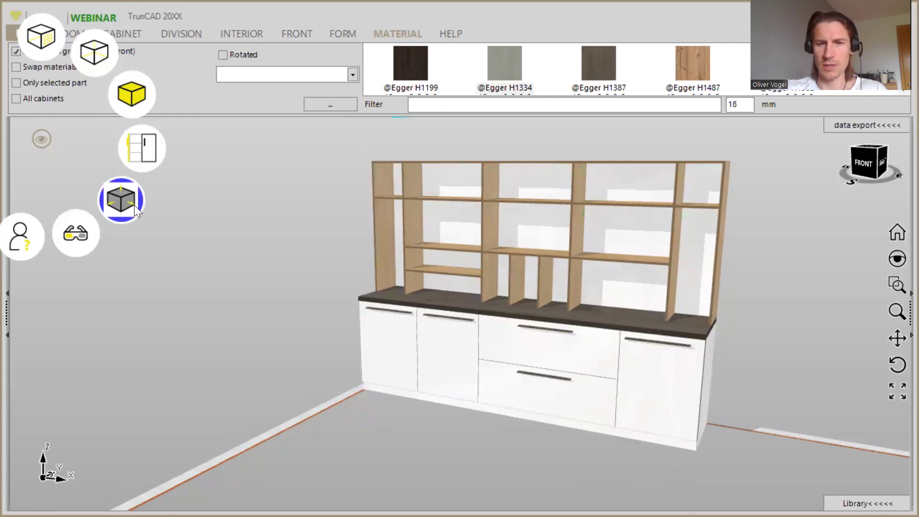
click(137, 152)
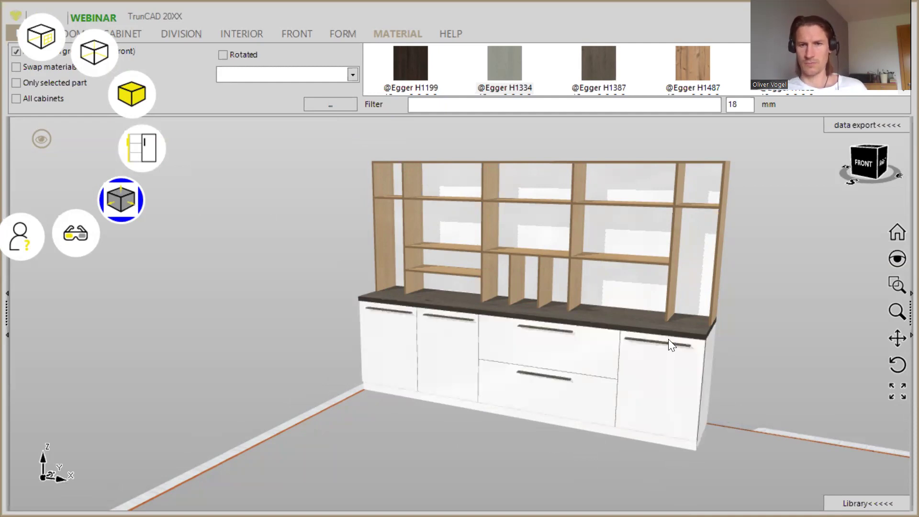
scroll(668, 340, down, 2)
middle_drag(668, 340, 738, 332)
scroll(670, 340, up, 2)
mouse_move(769, 293)
middle_down()
mouse_move(794, 279)
mouse_move(790, 288)
mouse_move(847, 284)
mouse_move(831, 275)
mouse_move(810, 285)
mouse_move(726, 285)
mouse_move(754, 297)
middle_up()
scroll(727, 287, down, 1)
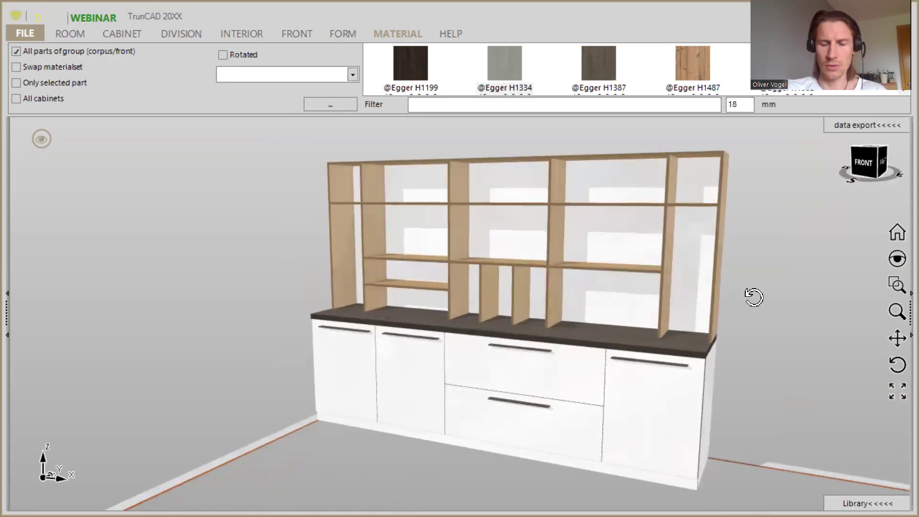